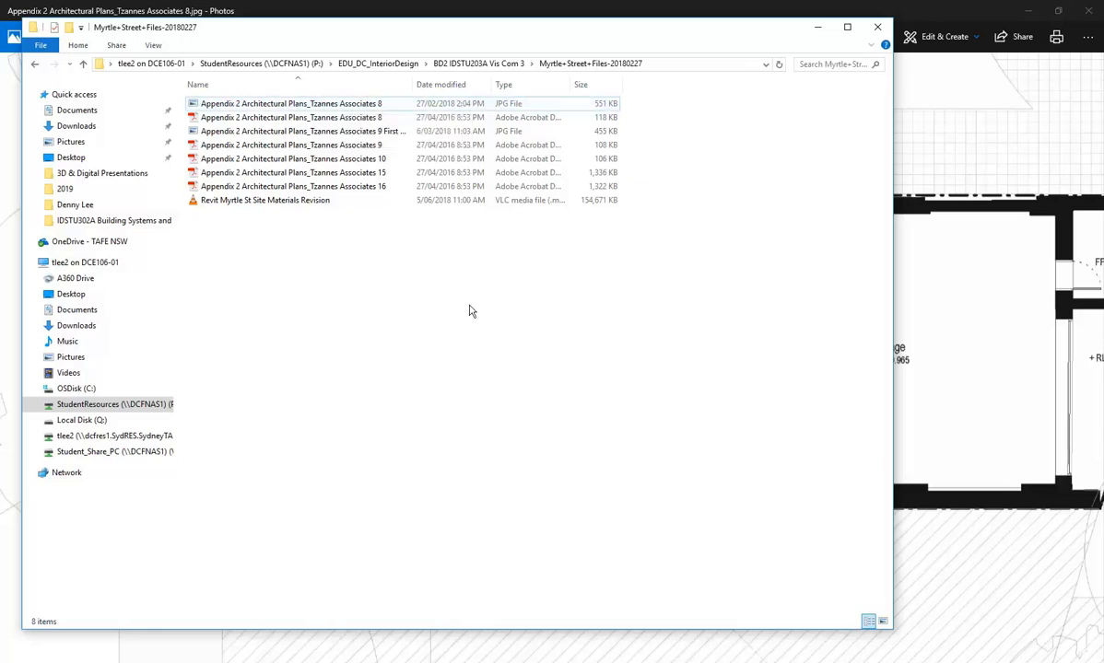
- Switch to Revit and create a new project from the Architectural Template
left_click(820, 25)
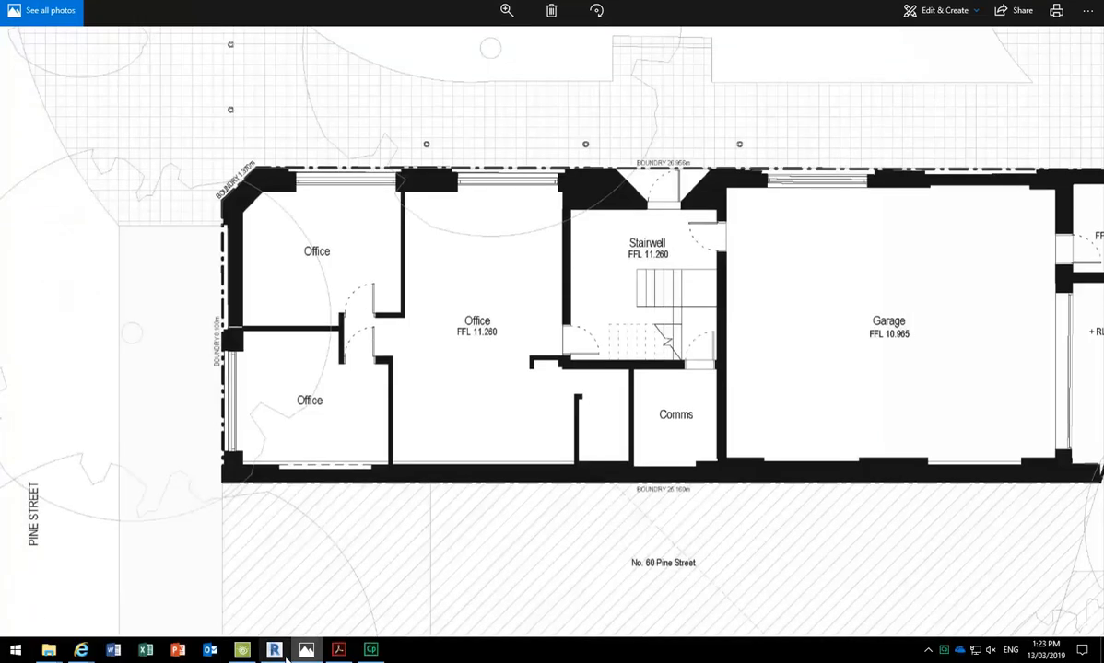
mouse_move(274, 652)
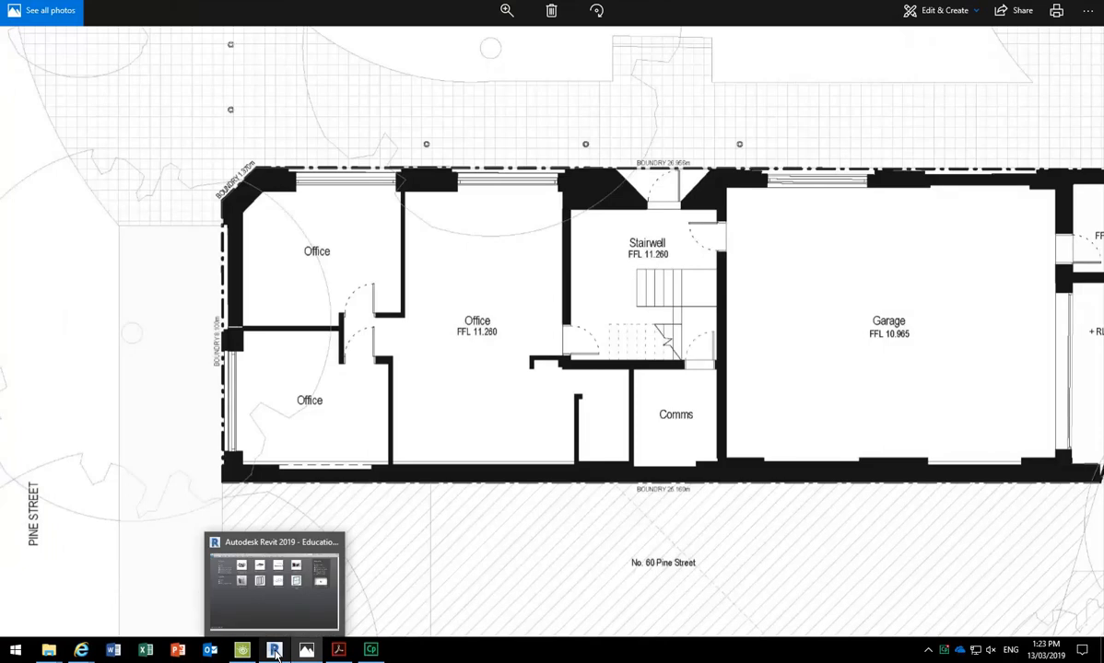
left_click(275, 652)
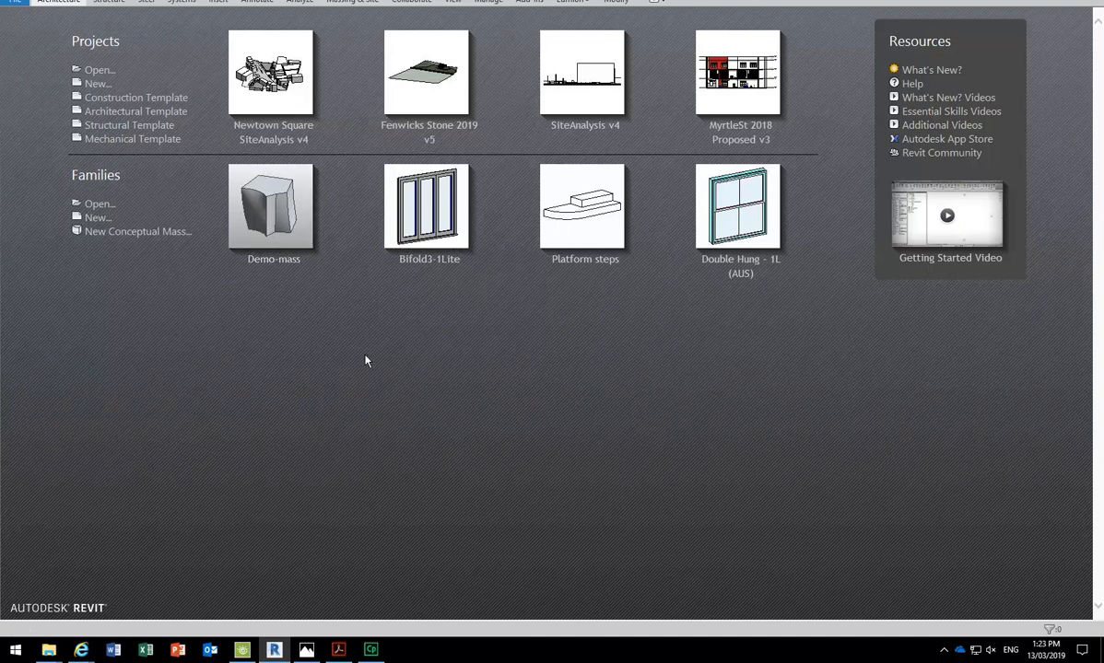
left_click(100, 112)
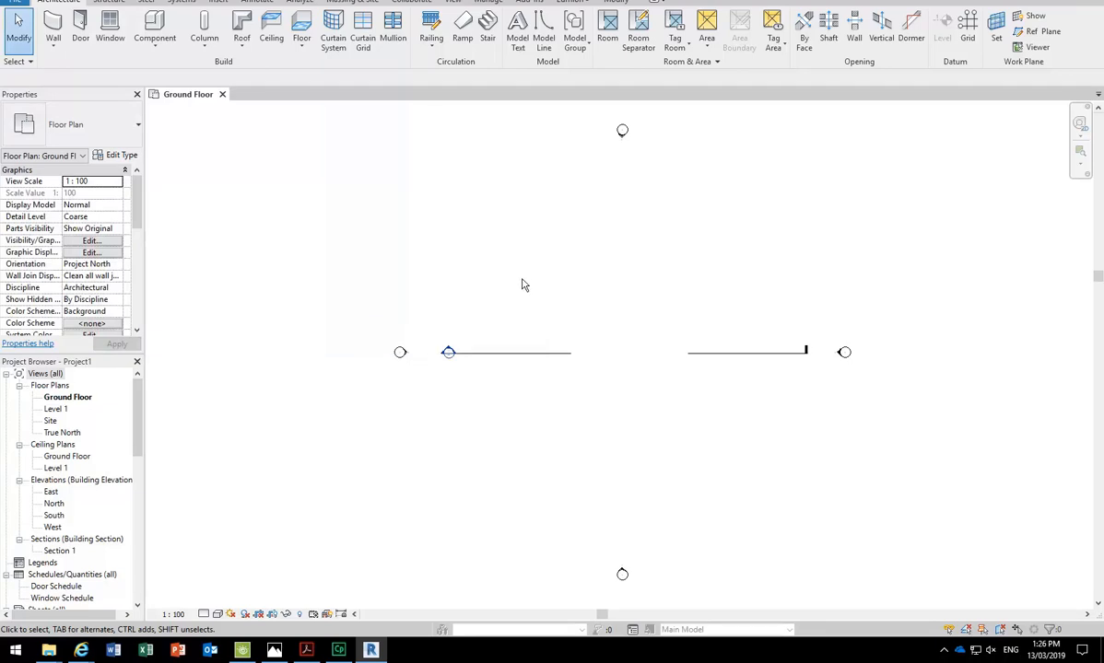
- Duplicate the Ground Floor floor plan view without detailing
right_click(68, 399)
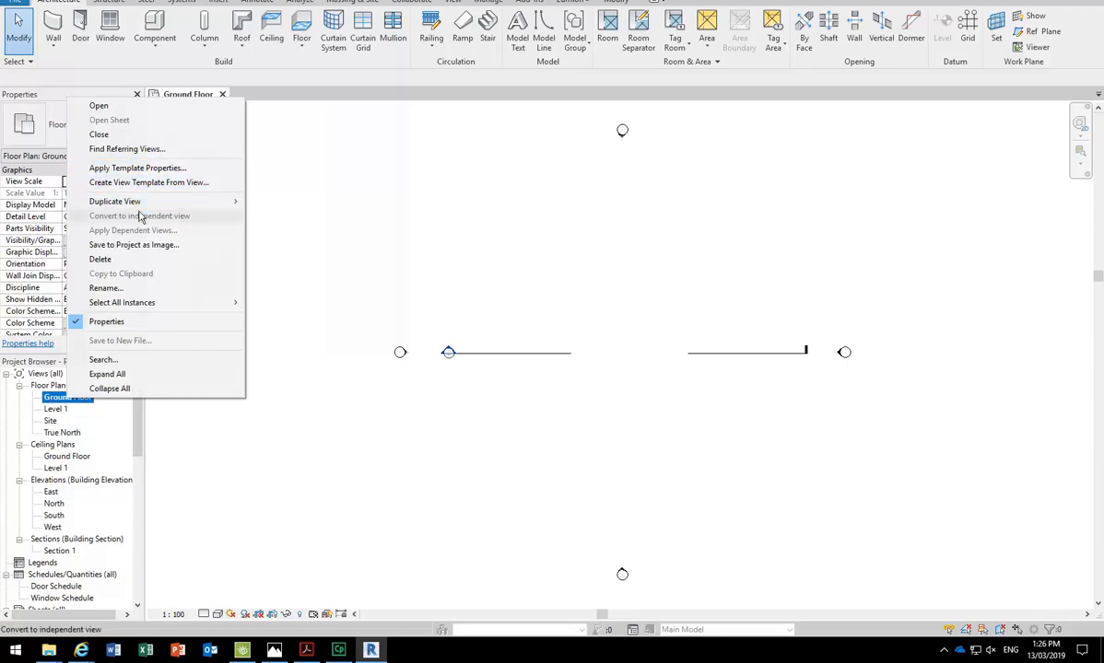
mouse_move(144, 204)
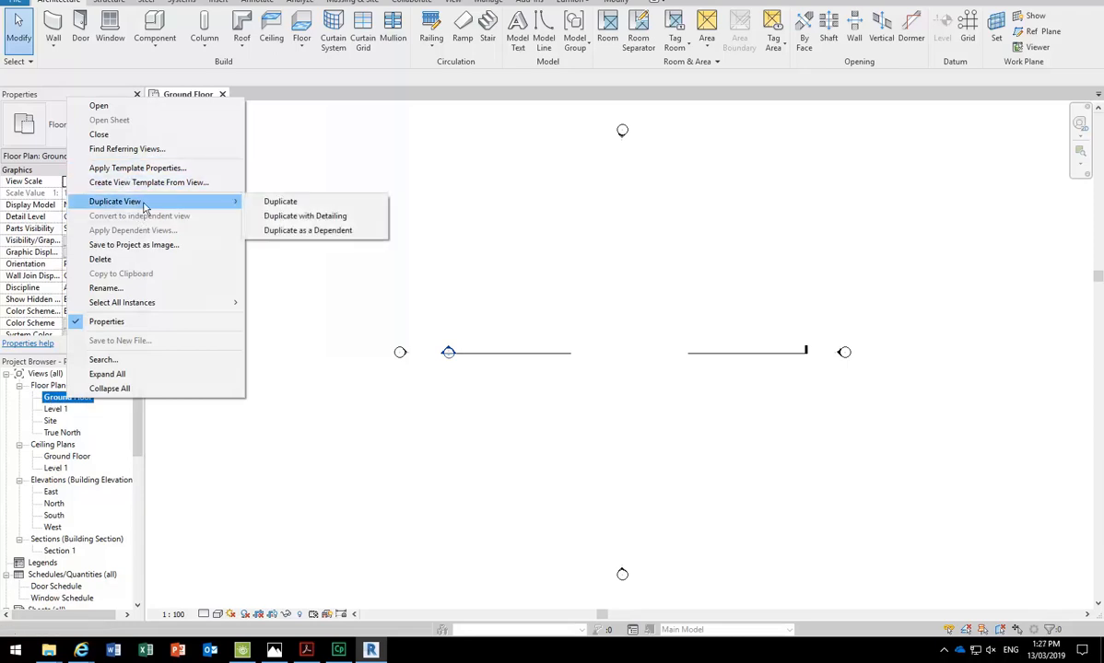
left_click(311, 200)
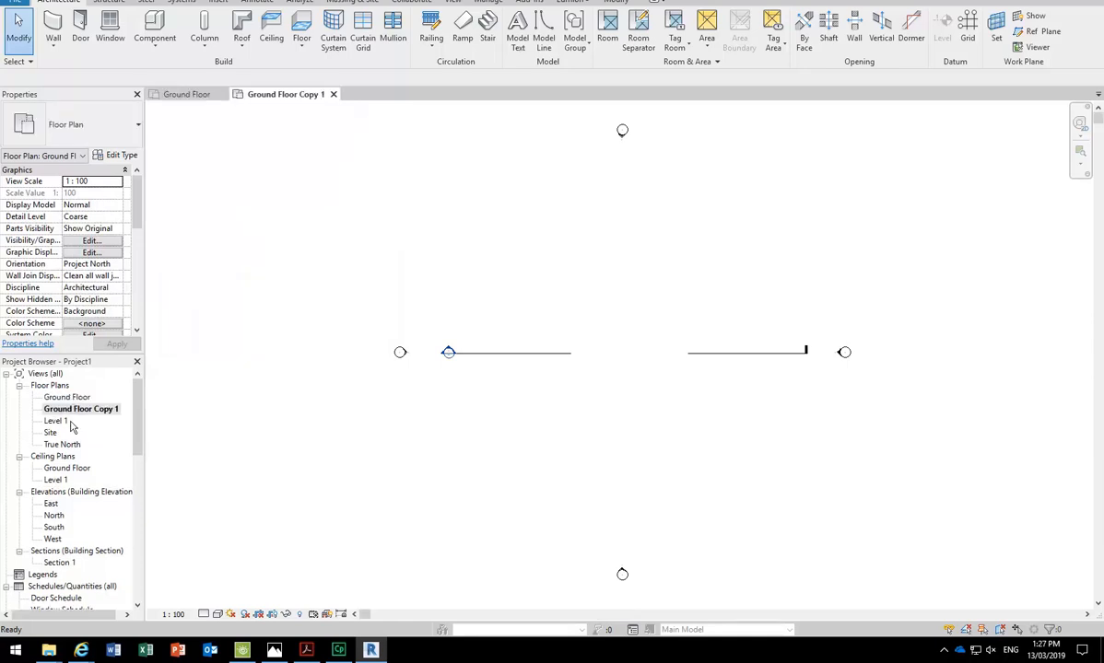
- Rename the duplicated ground floor plan view as Ground Floor Dwg
right_click(67, 413)
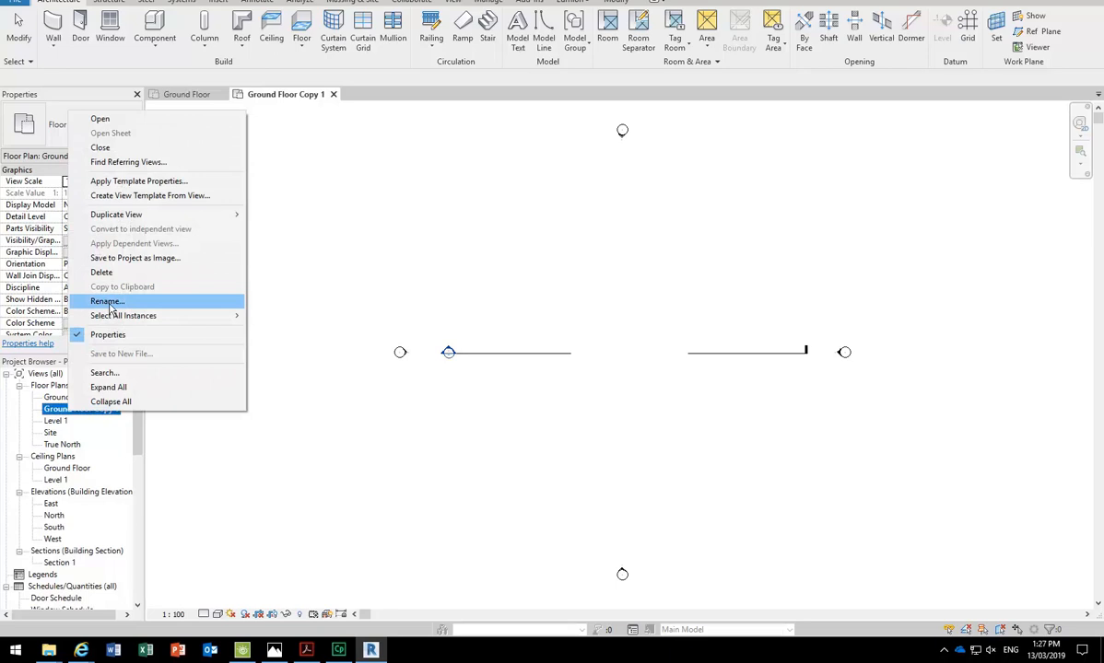
right_click(56, 411)
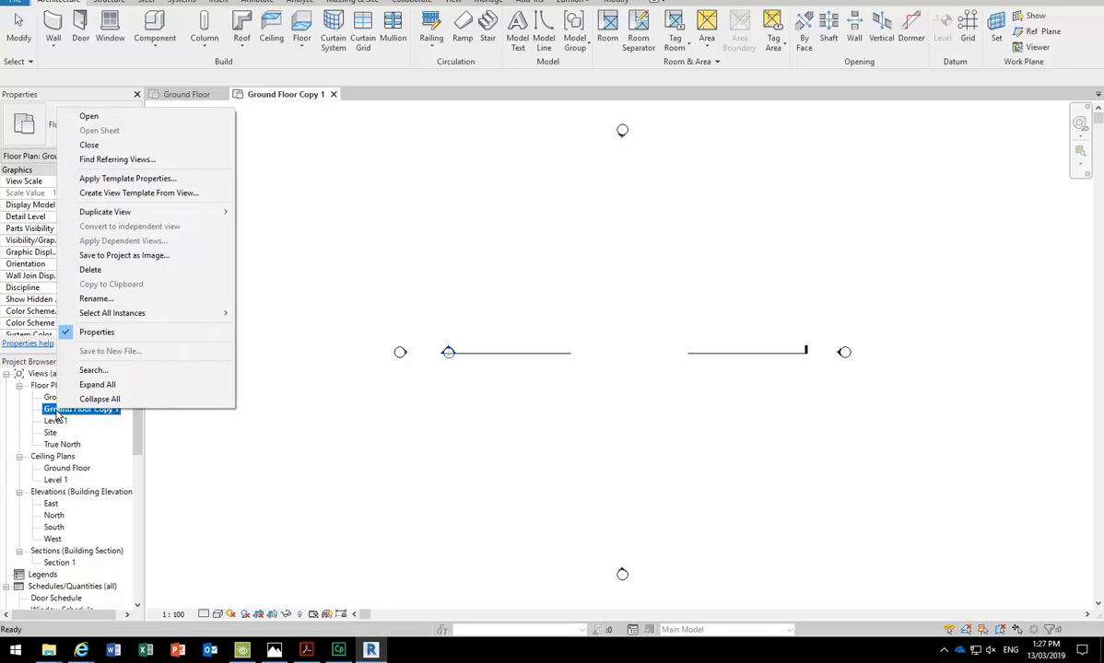
left_click(57, 414)
right_click(64, 413)
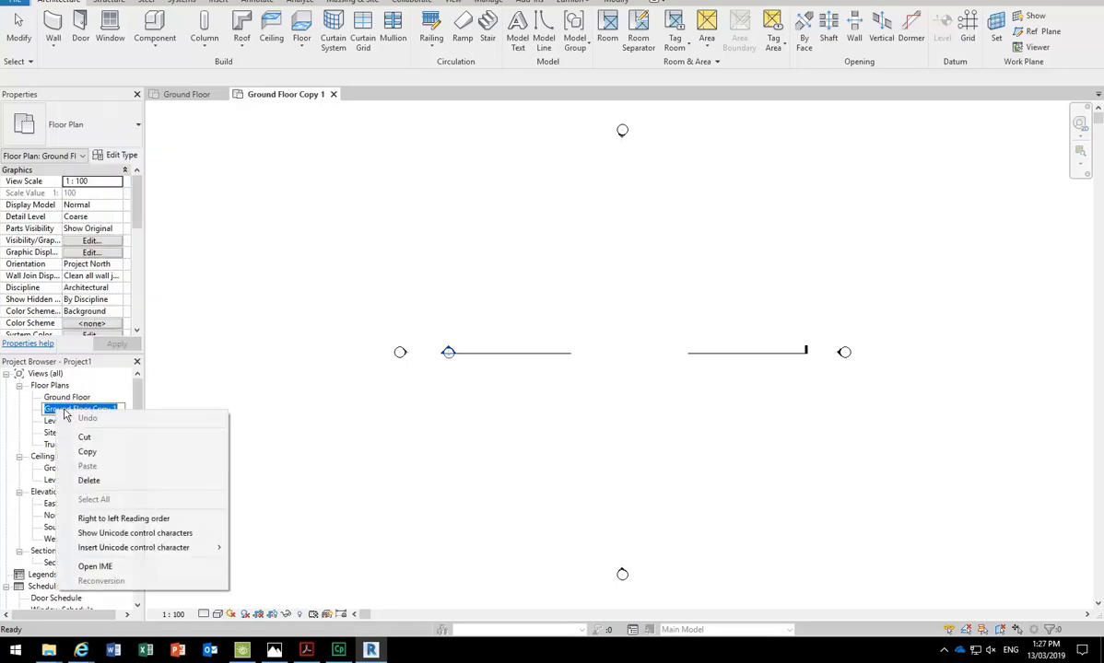
left_click(28, 396)
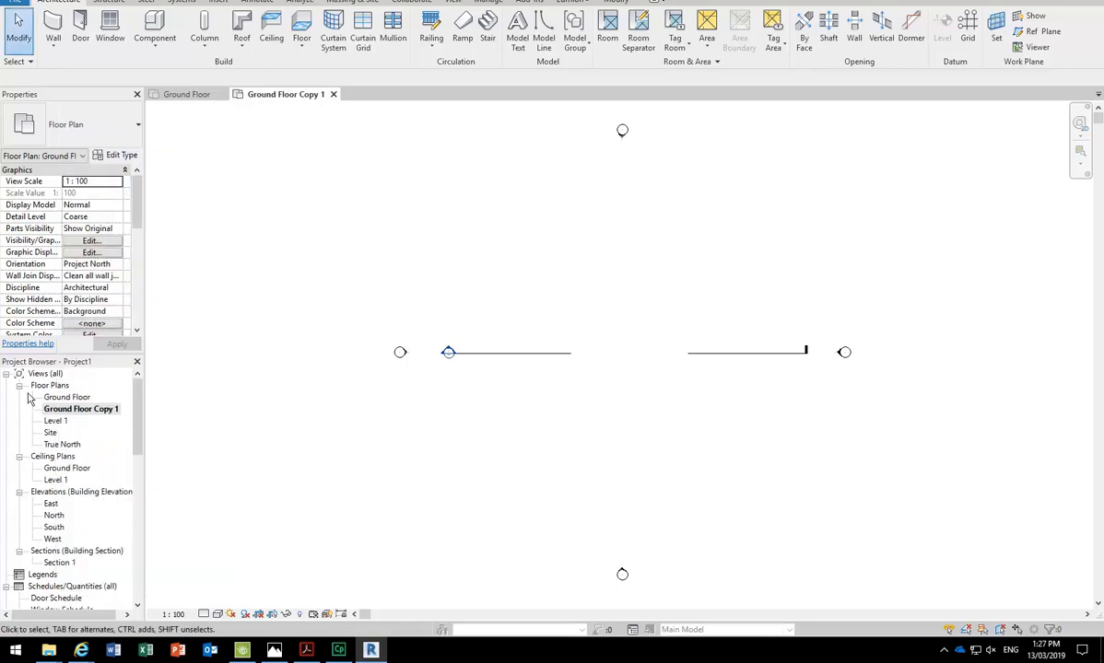
key("F2")
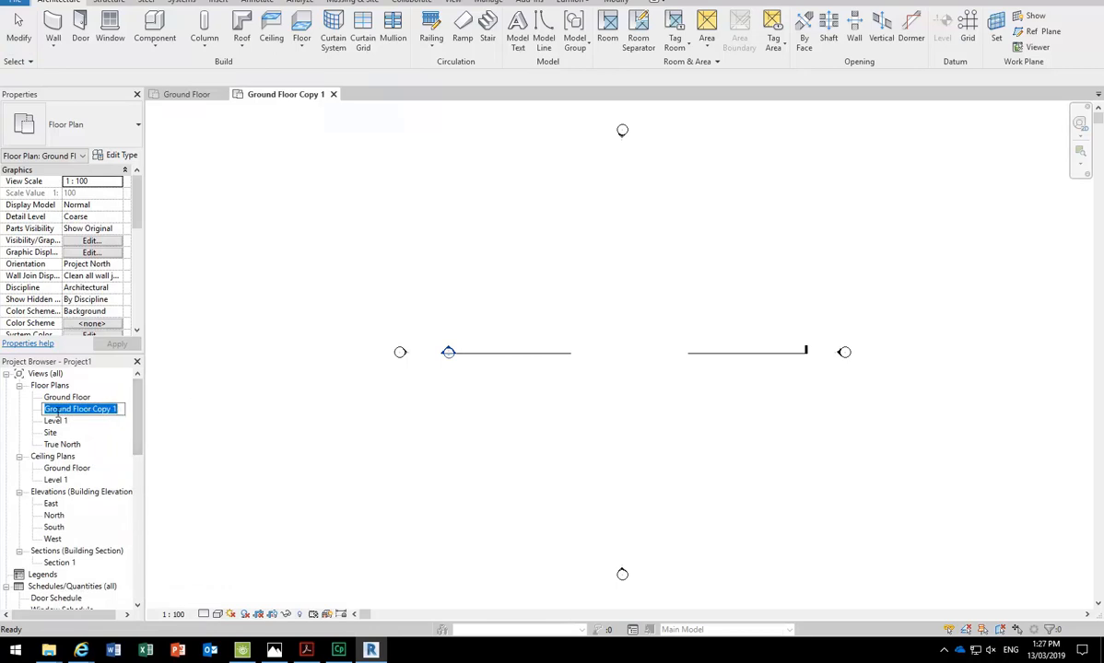
left_click_drag(92, 409, 122, 410)
type("Dwg")
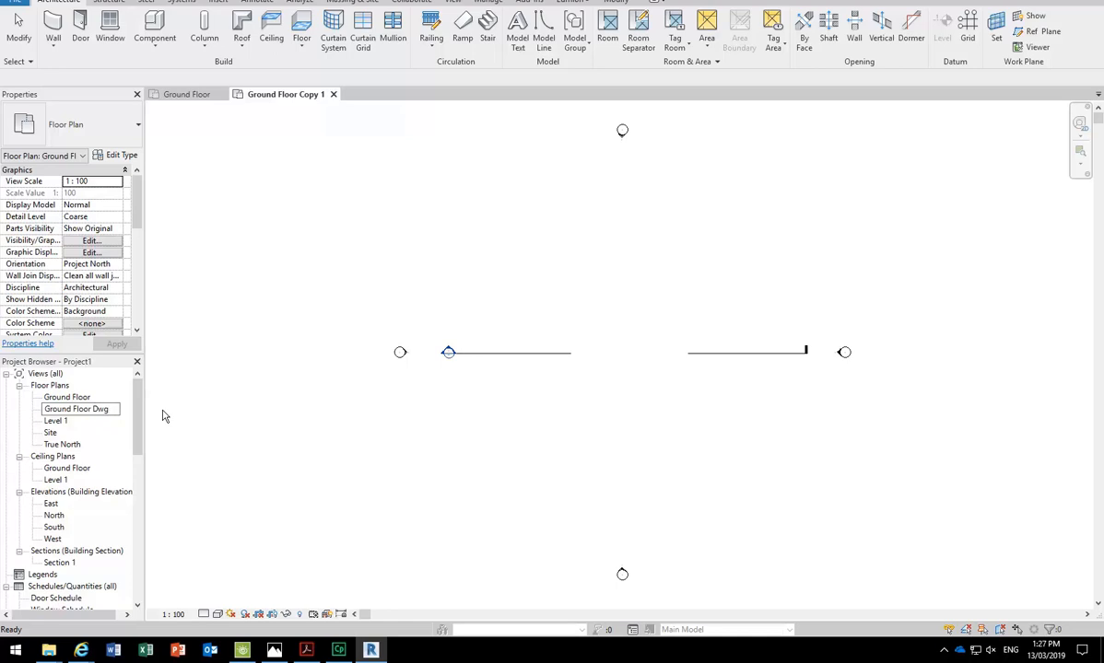
key("Return")
left_click(371, 263)
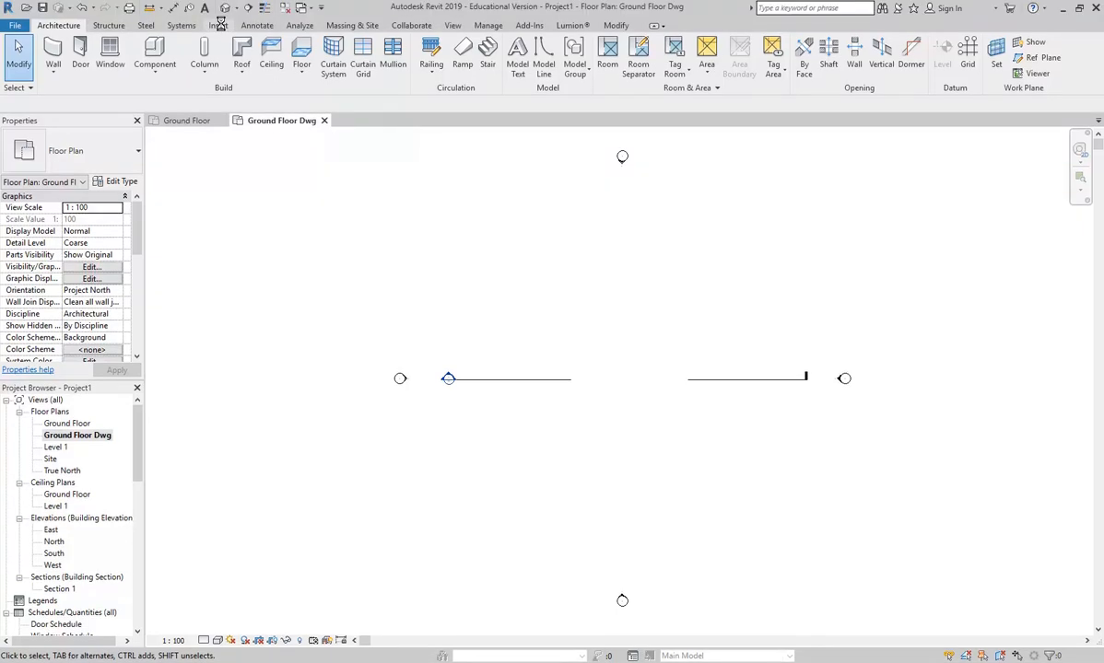
- Begin an image import and browse the StudentResources drive to EDU_DC_InteriorDesign, BD2 IDSTU203A Vis Com 3, folder Myrtle+Street+Files-20180227
left_click(220, 25)
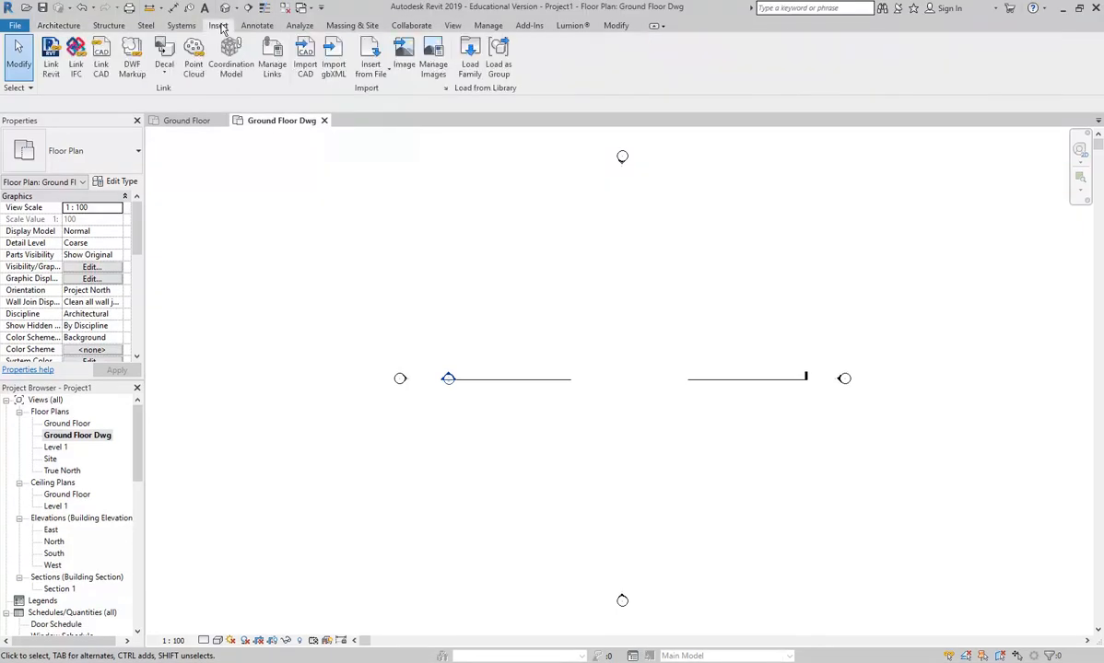
left_click(405, 69)
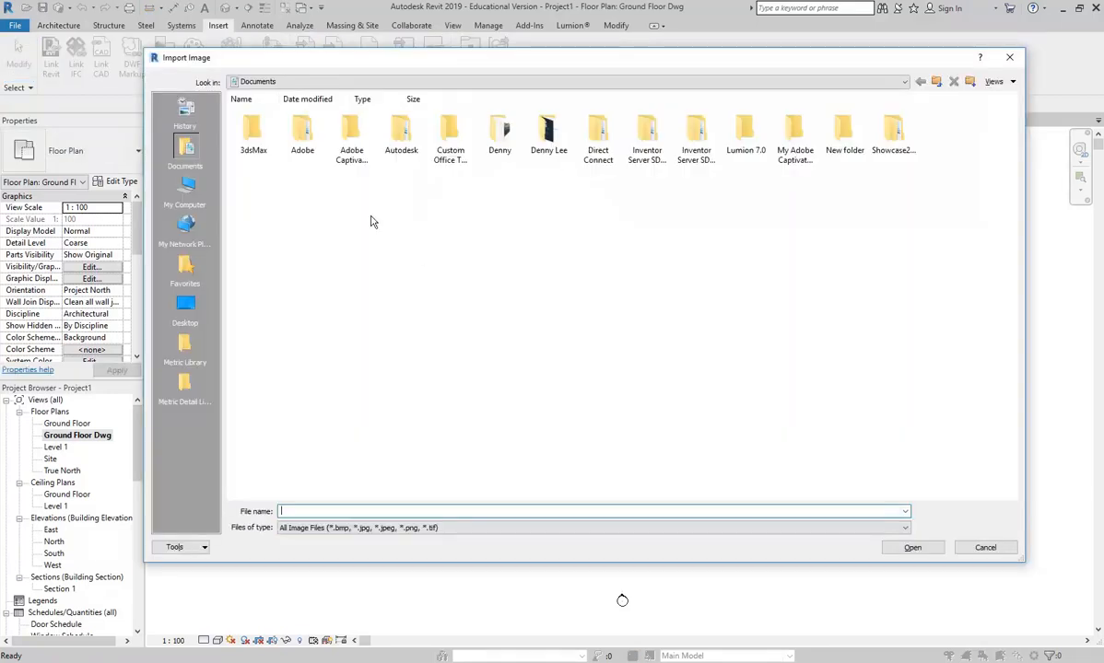
left_click(185, 184)
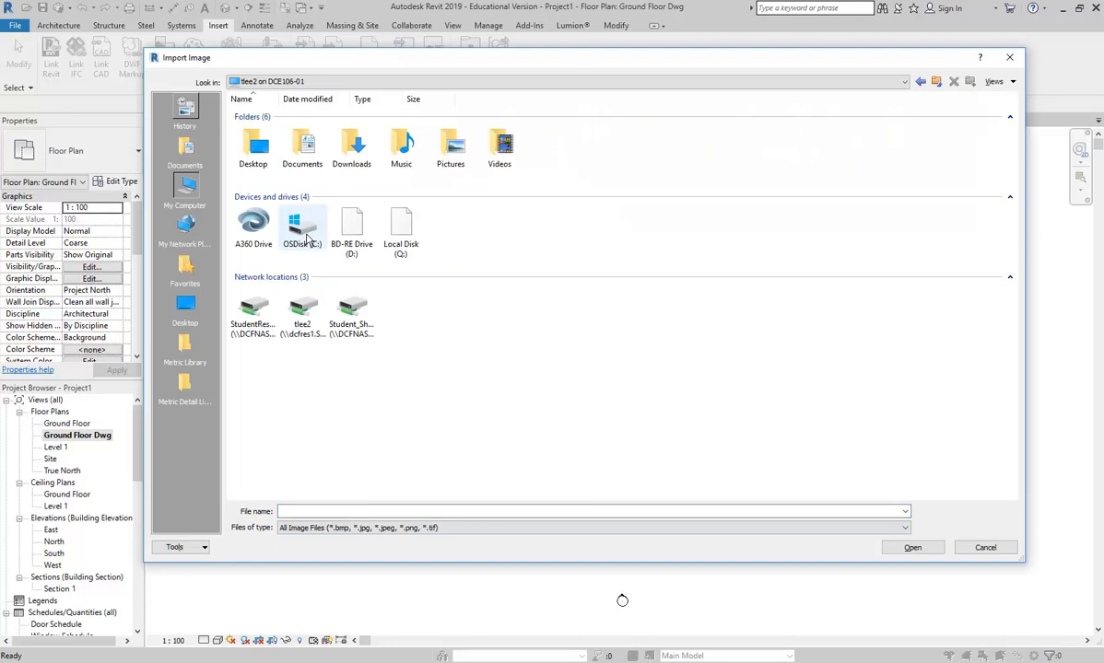
double_click(266, 316)
double_click(308, 147)
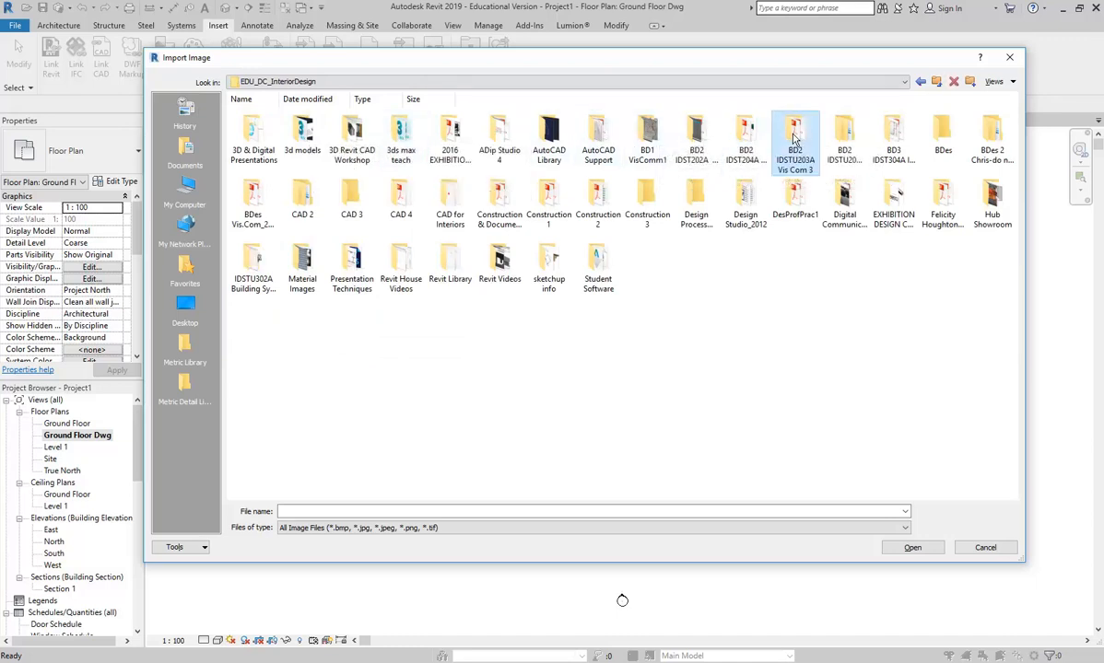
double_click(793, 138)
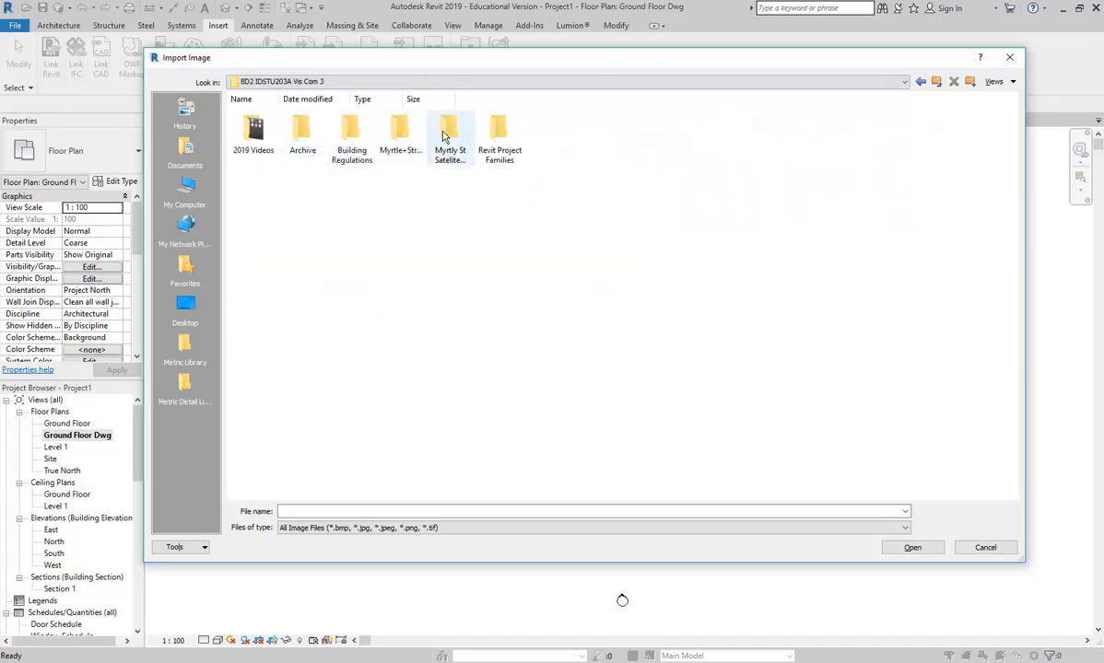
left_click(402, 133)
double_click(401, 134)
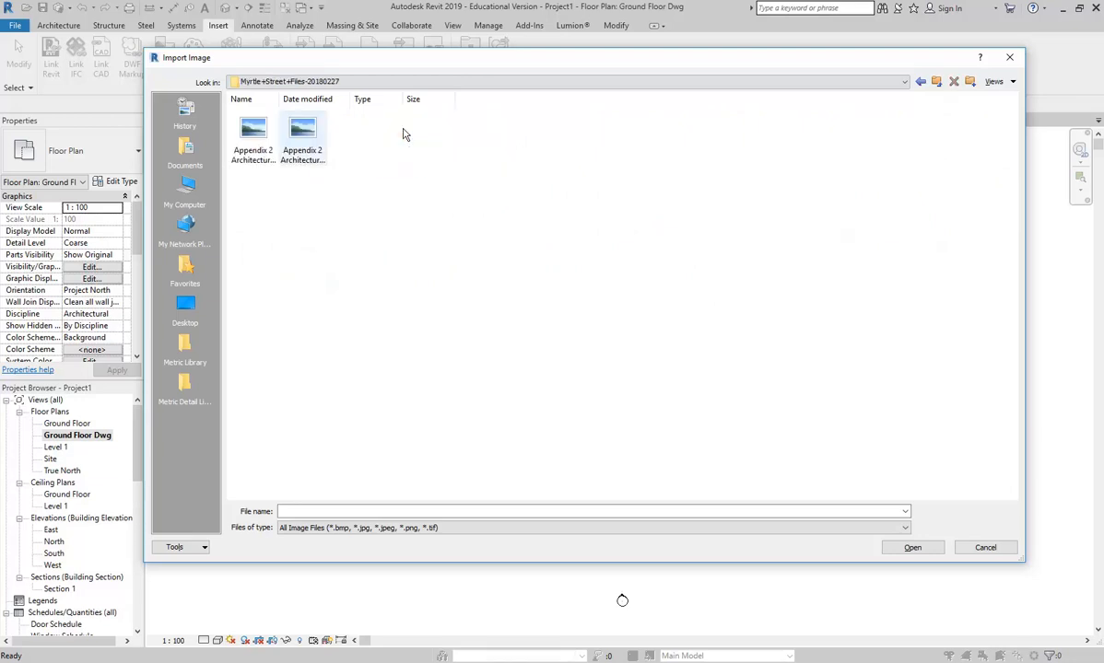
- Import Appendix 2 Architectural Plans_Tzannes Associates 8.jpg and place it centrally between the elevation markers of the Ground Floor Dwg view
left_click(254, 138)
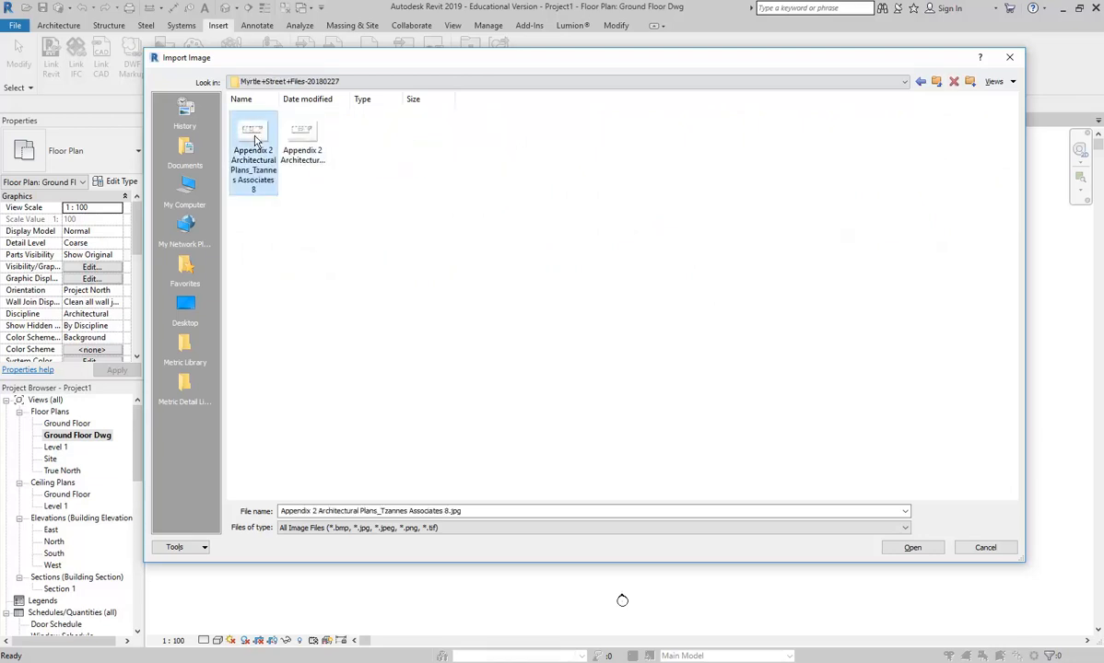
double_click(255, 138)
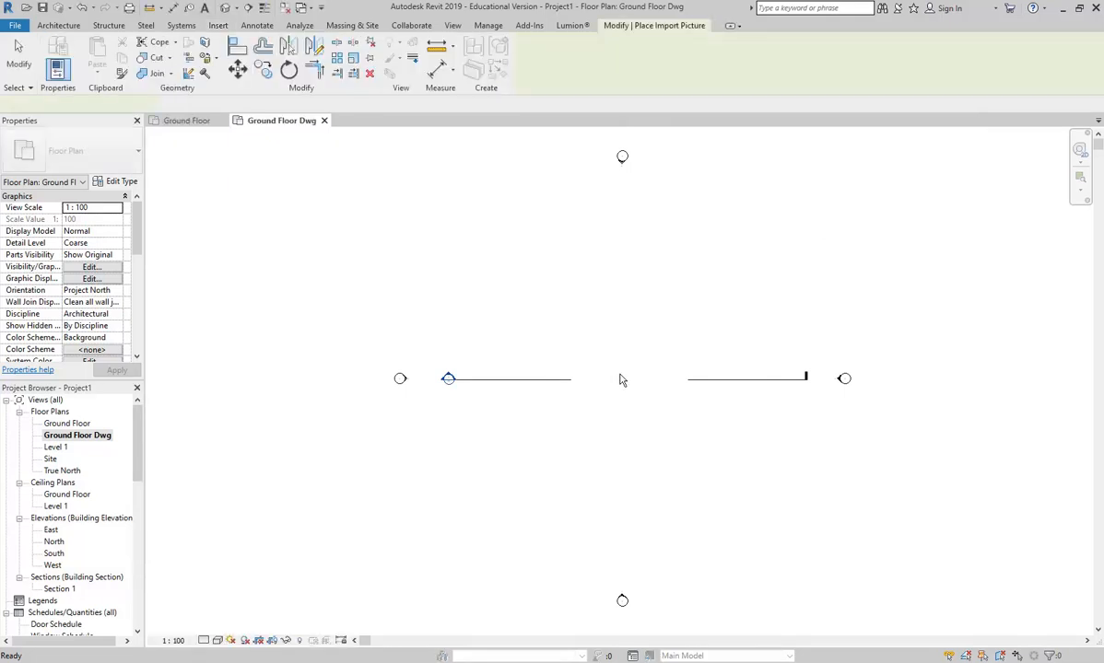
left_click(620, 380)
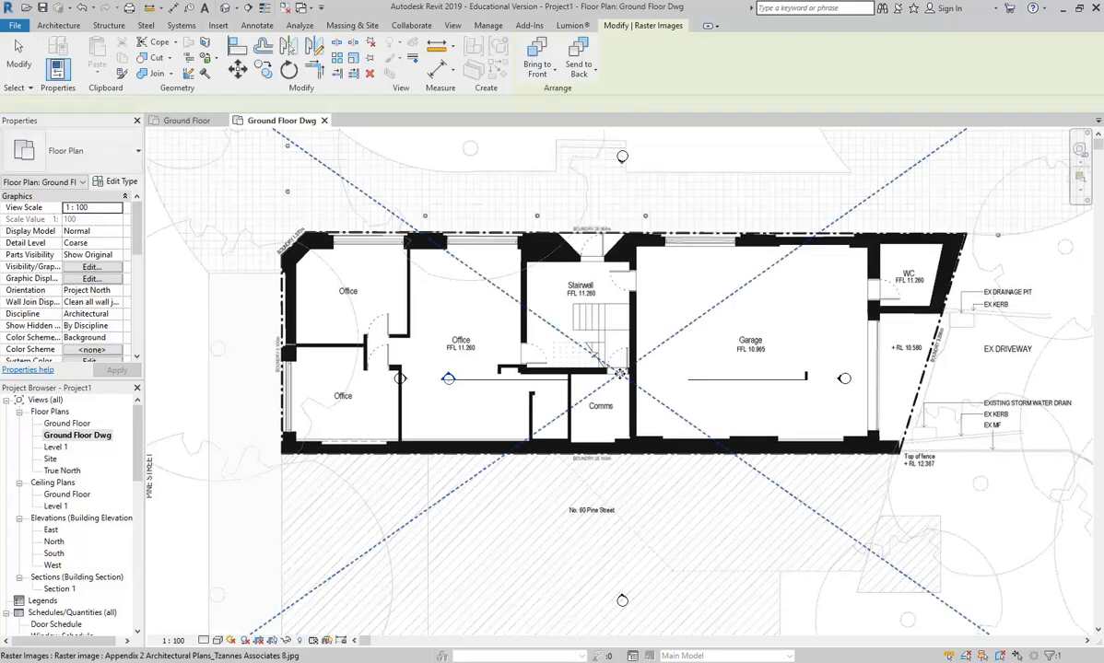
left_click(620, 373)
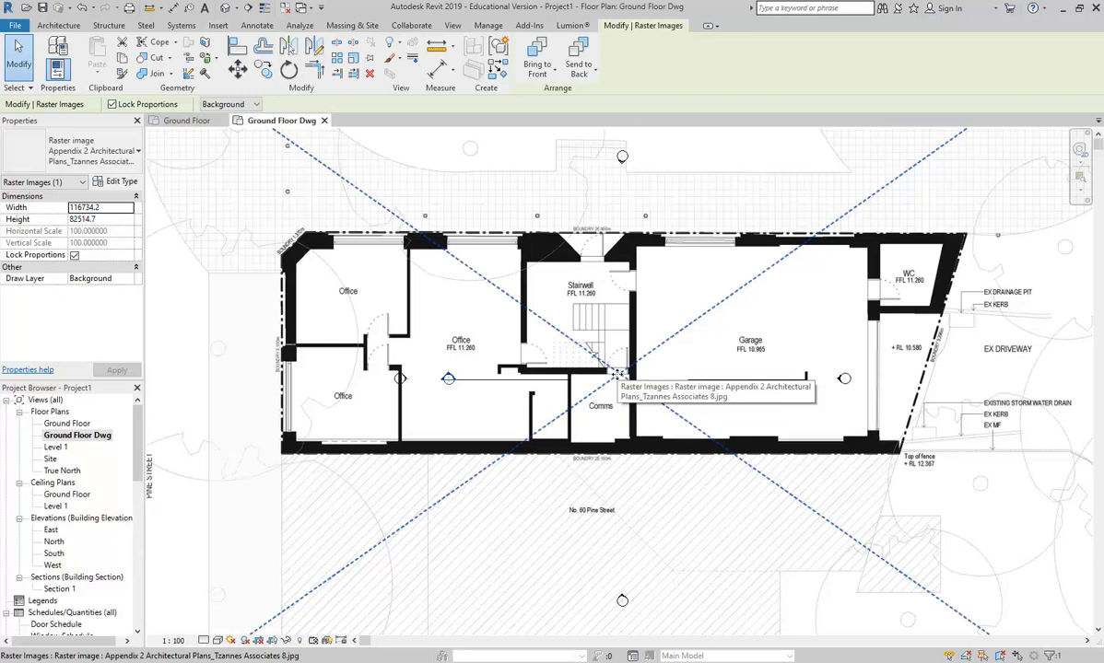
- Use graphical Scale on the imported plan image, placing the origin at the building's lower-left boundary corner
scroll(615, 373, "down", 4)
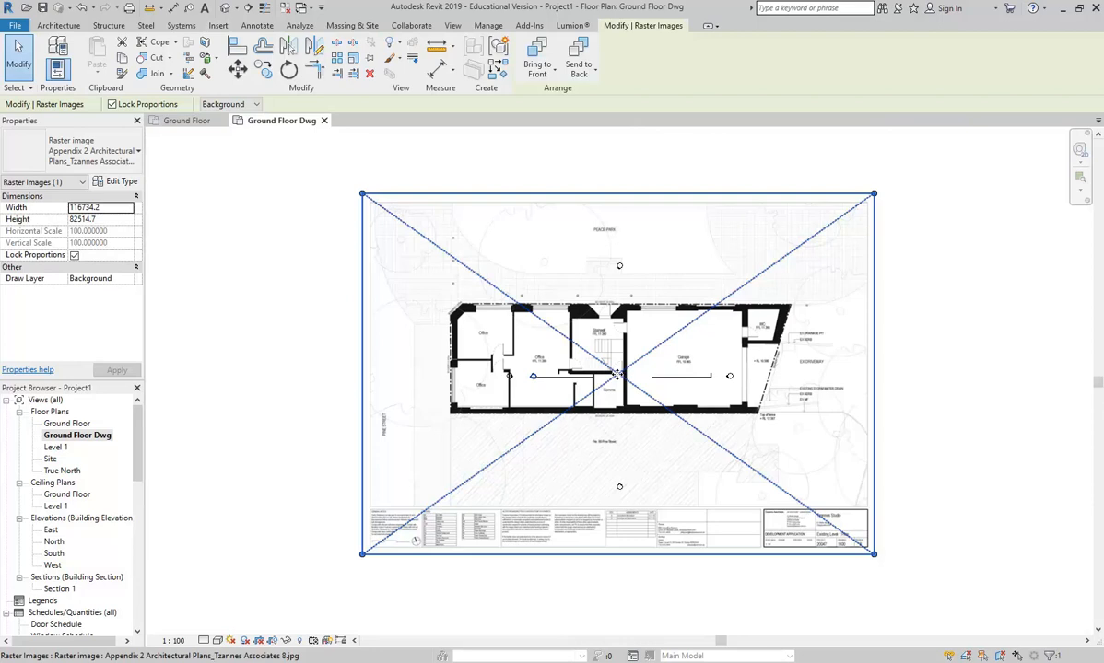
scroll(615, 372, "up", 4)
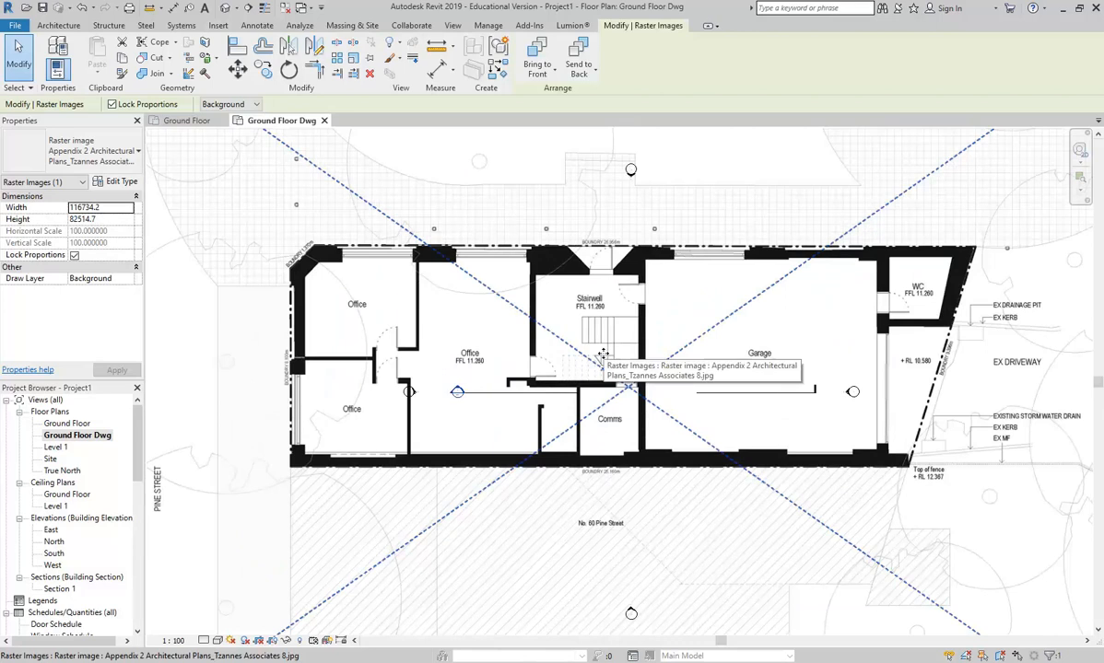
middle_click_drag(602, 353, 579, 397)
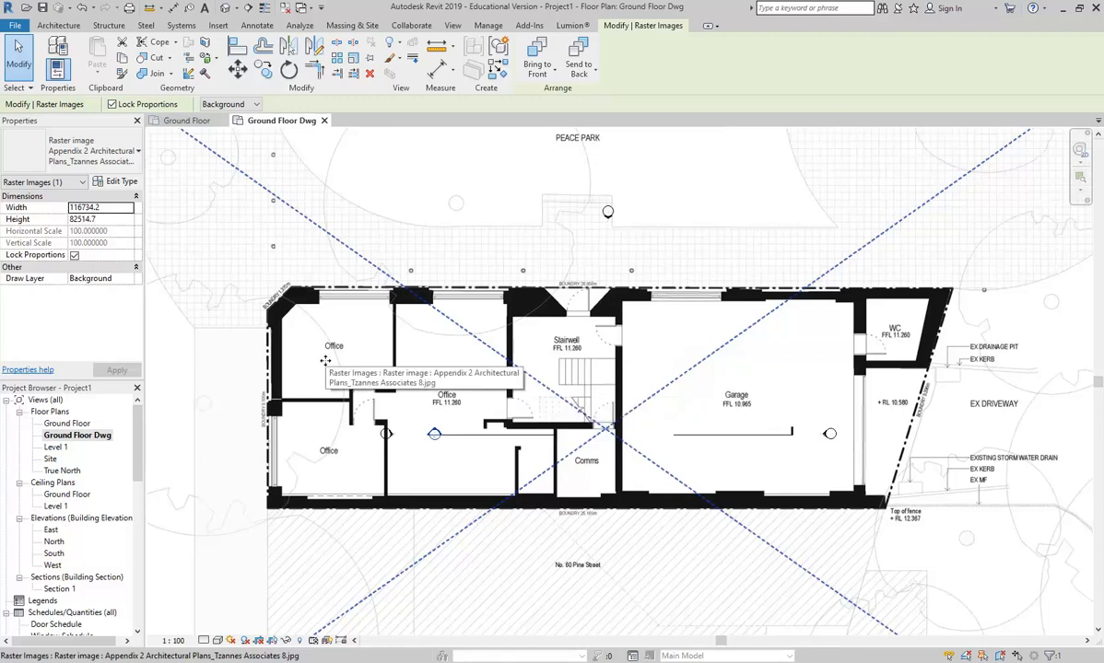
left_click(352, 59)
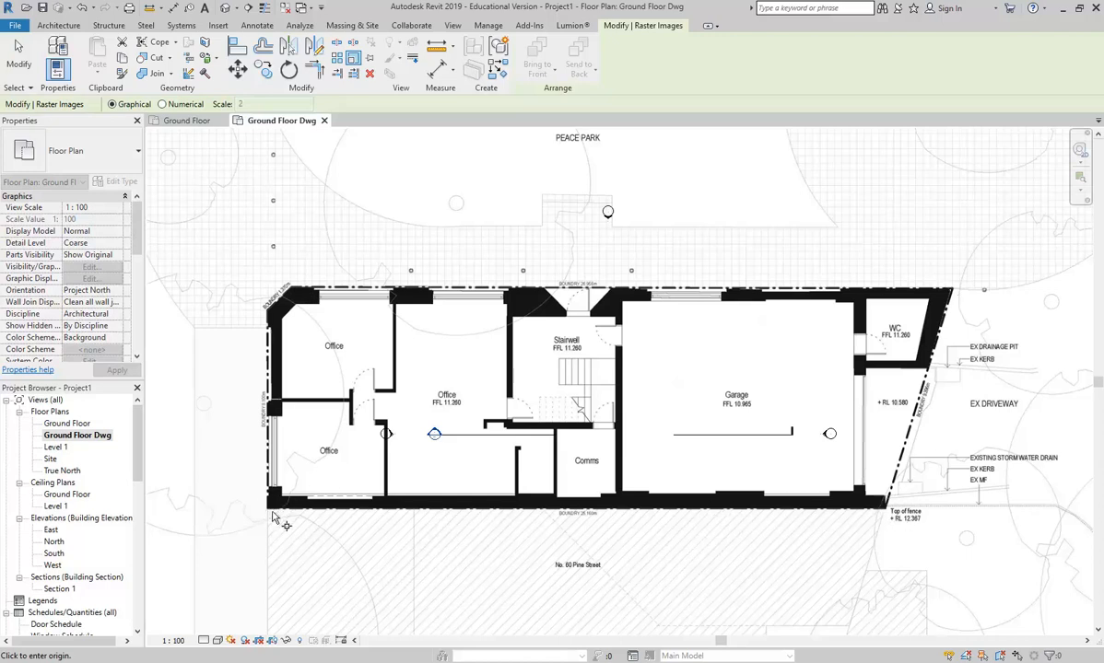
scroll(571, 520, "up", 5)
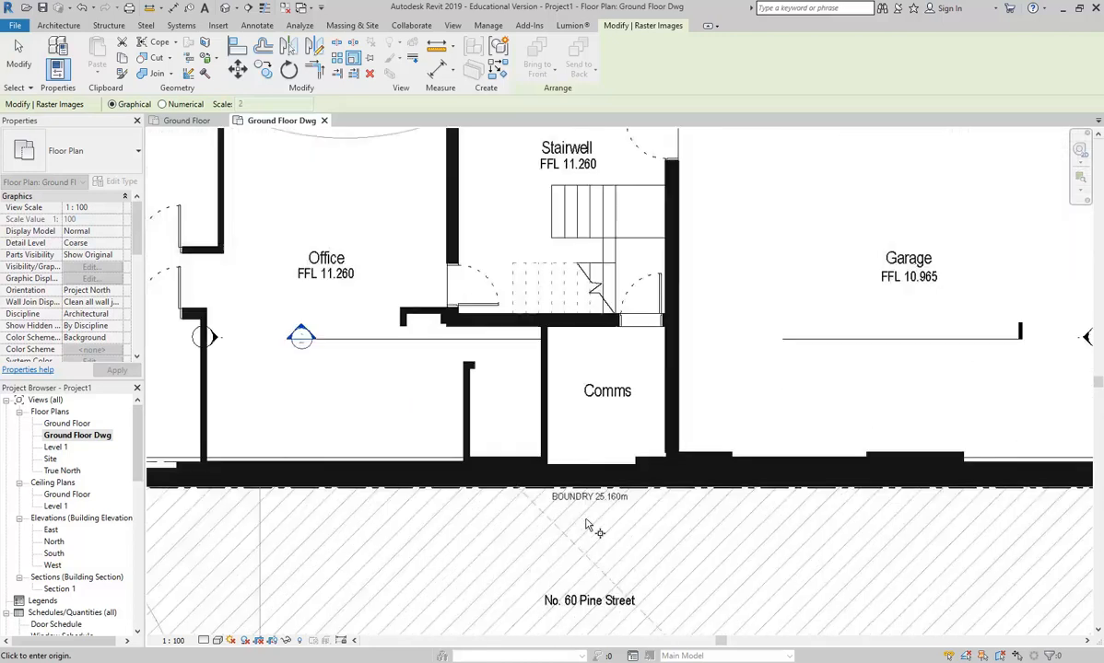
scroll(588, 507, "up", 2)
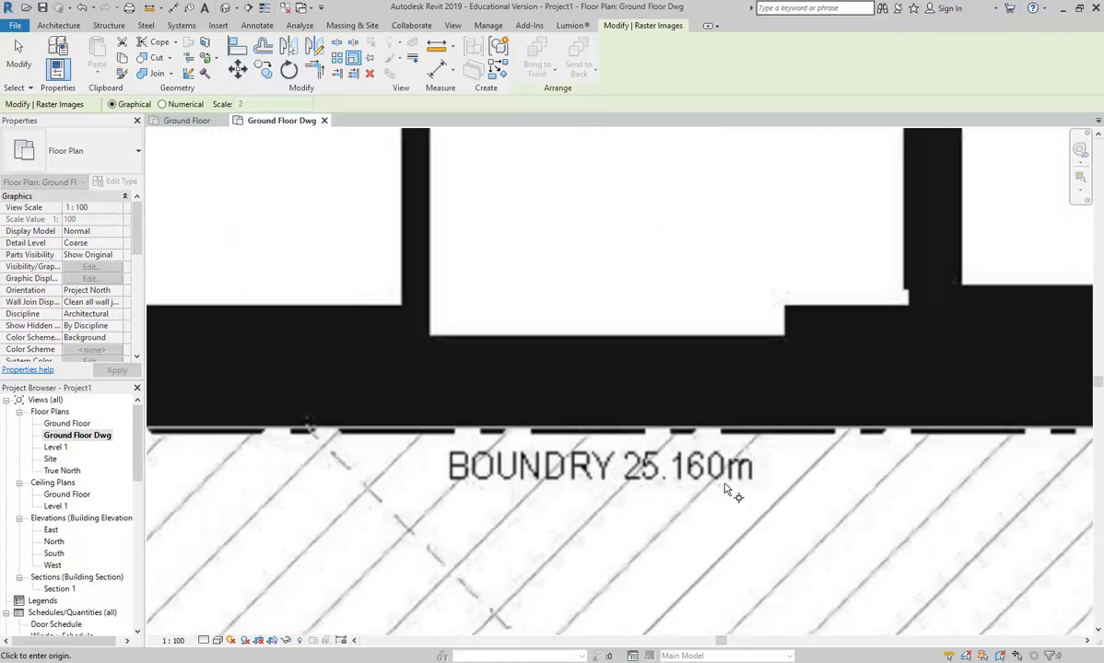
scroll(728, 490, "down", 5)
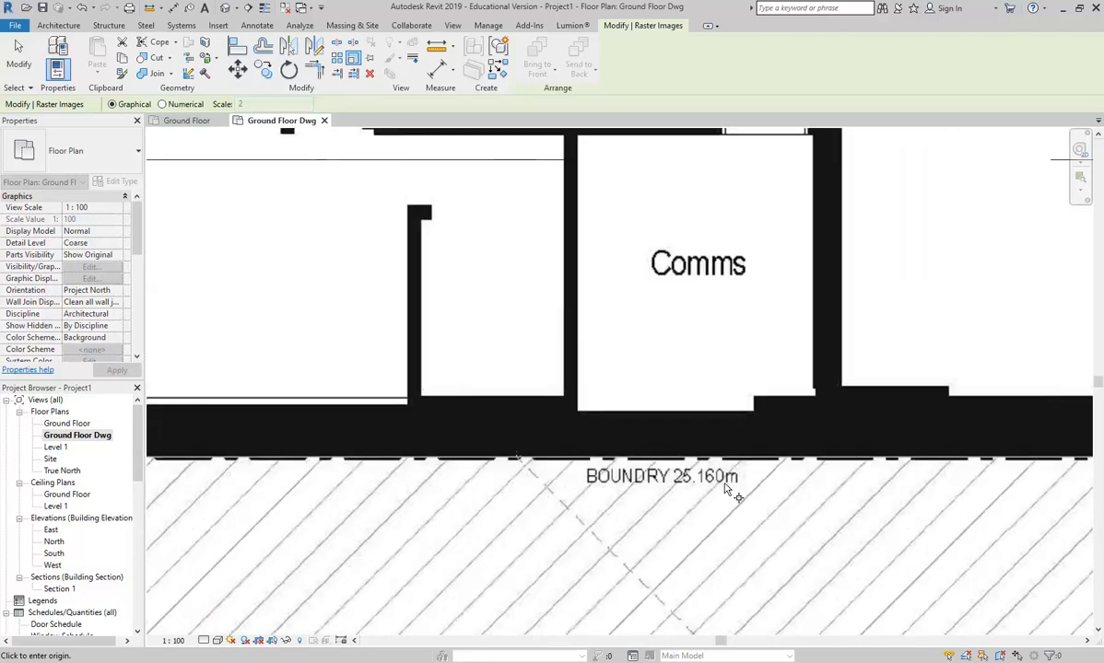
scroll(247, 489, "up", 5)
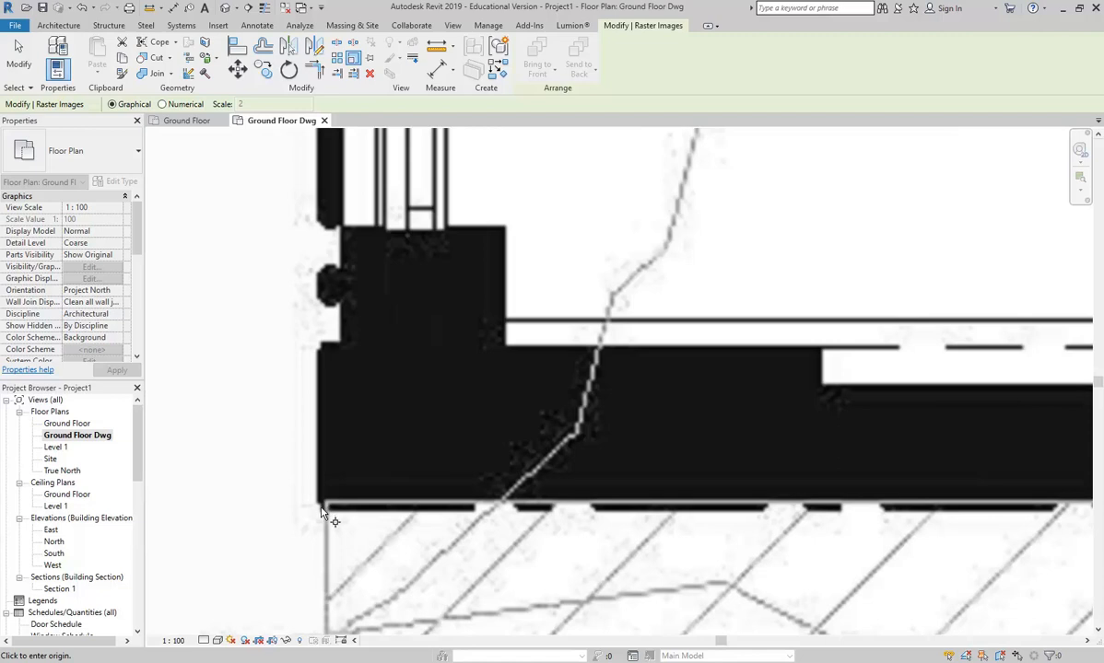
left_click(322, 506)
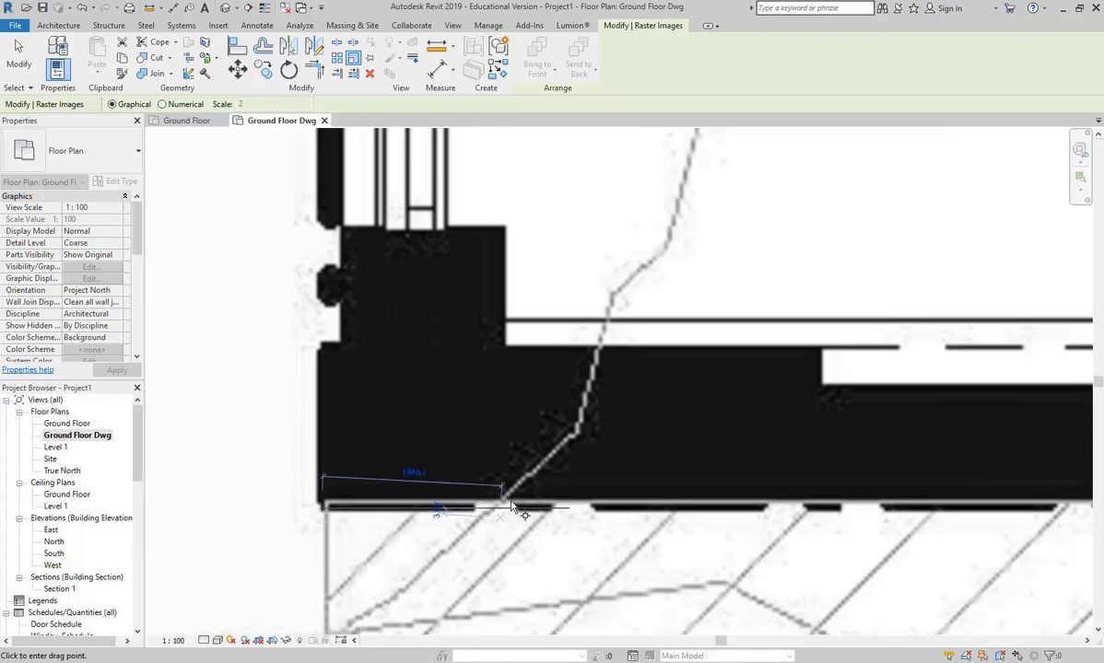
- Pick the building's lower-right boundary corner as the end of the reference length for the graphical scale
scroll(572, 502, "down", 5)
middle_click_drag(873, 507, 342, 512)
scroll(668, 505, "down", 4)
scroll(666, 490, "up", 3)
scroll(755, 458, "up", 5)
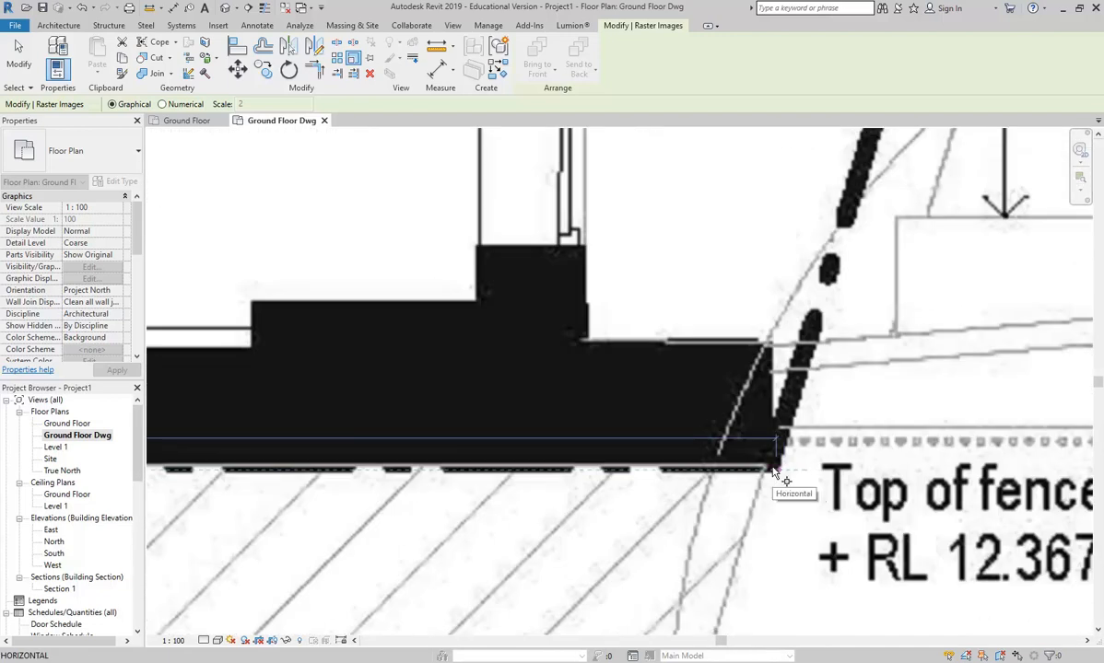
left_click(774, 471)
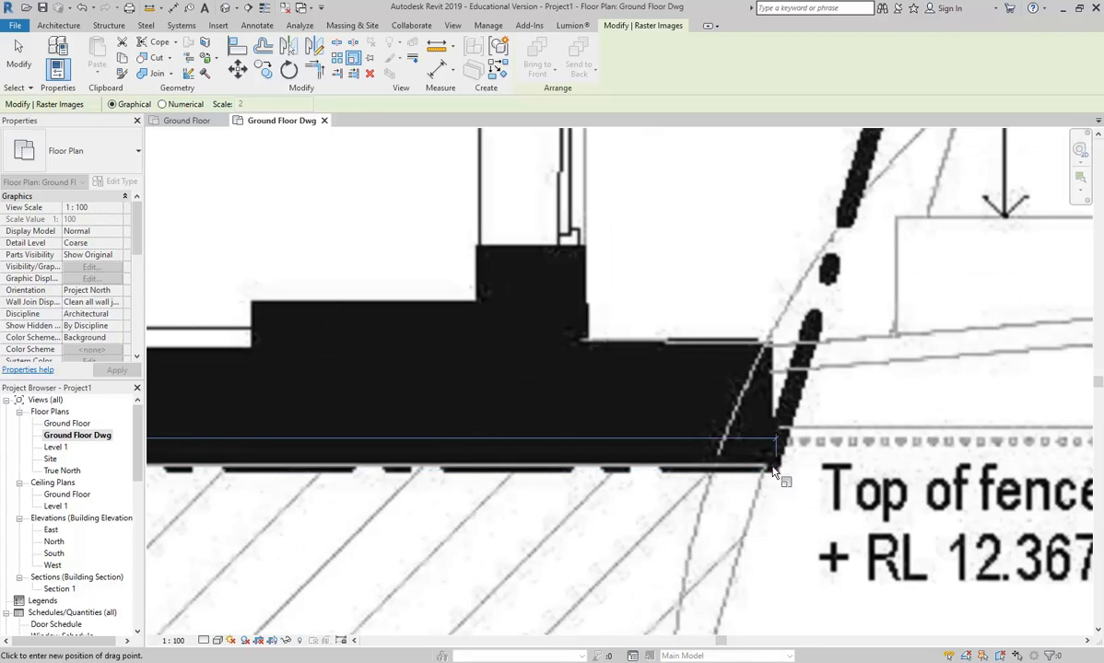
- Scale the plan image by setting the reference length along the 25.160 m lower boundary to 25160
scroll(774, 472, "down", 5)
scroll(627, 483, "up", 5)
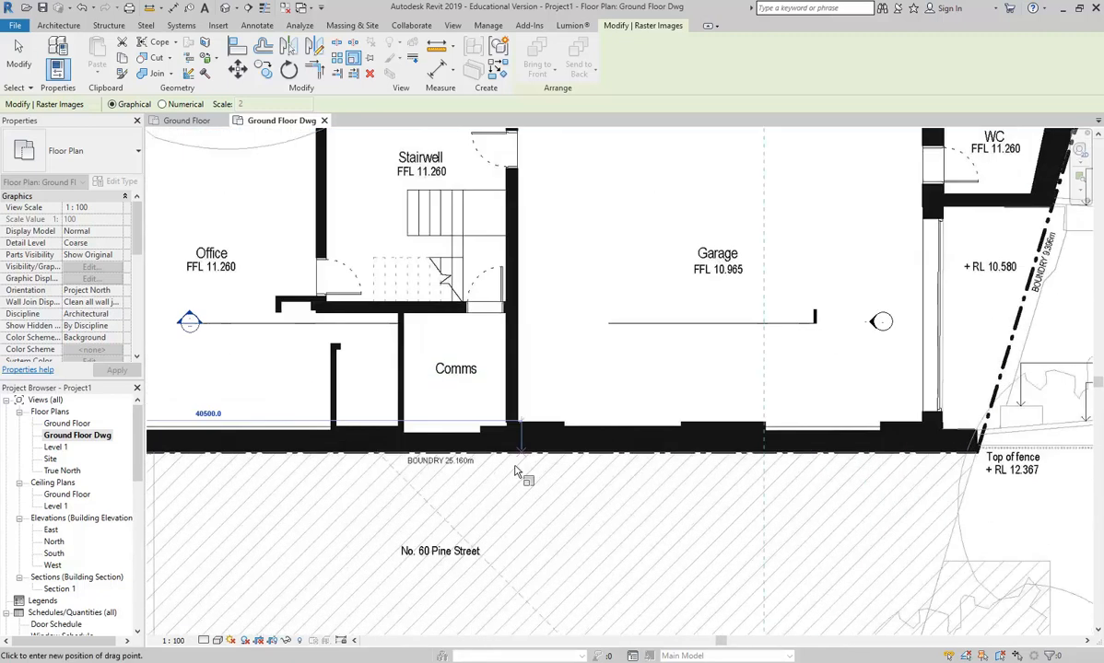
middle_click_drag(649, 479, 701, 480)
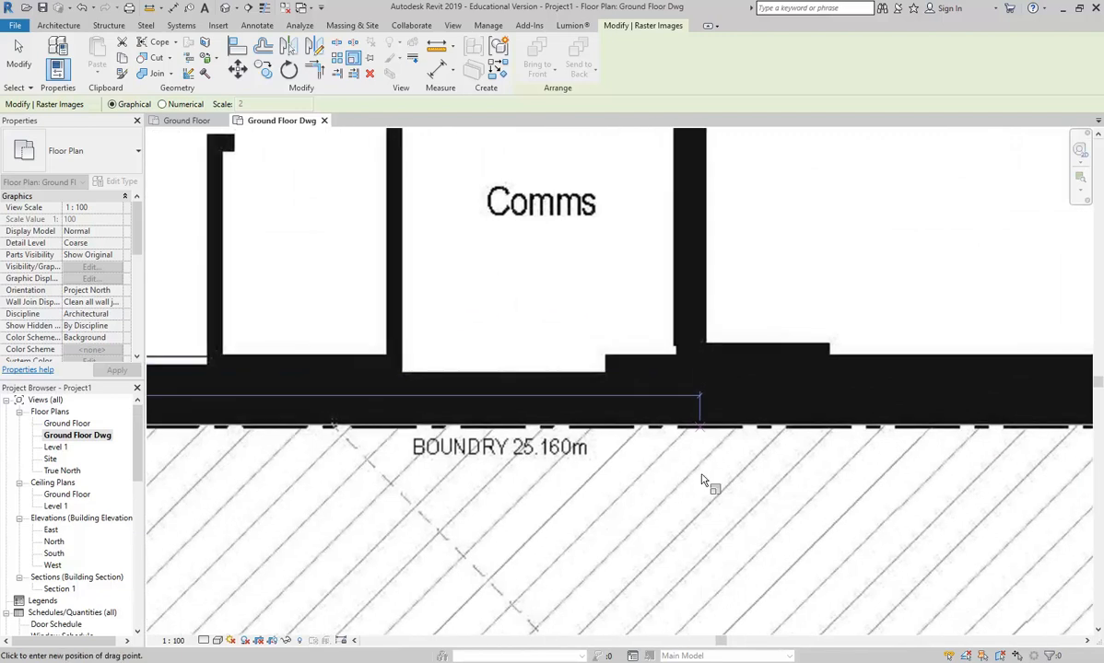
type("25160")
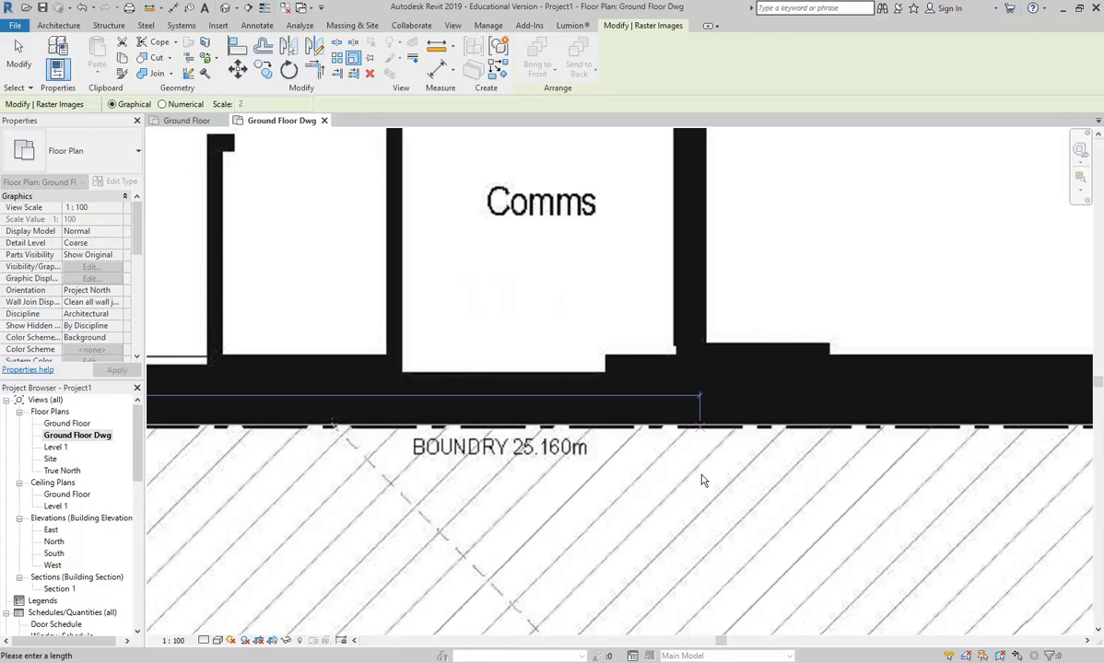
key("Return")
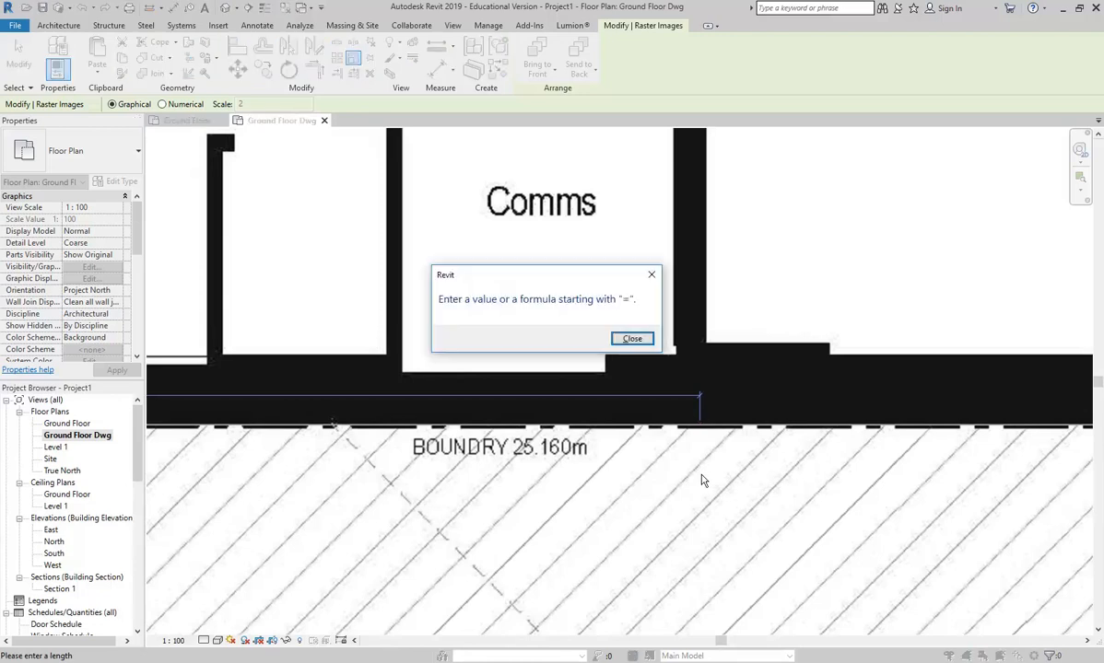
left_click(630, 339)
scroll(670, 456, "down", 3)
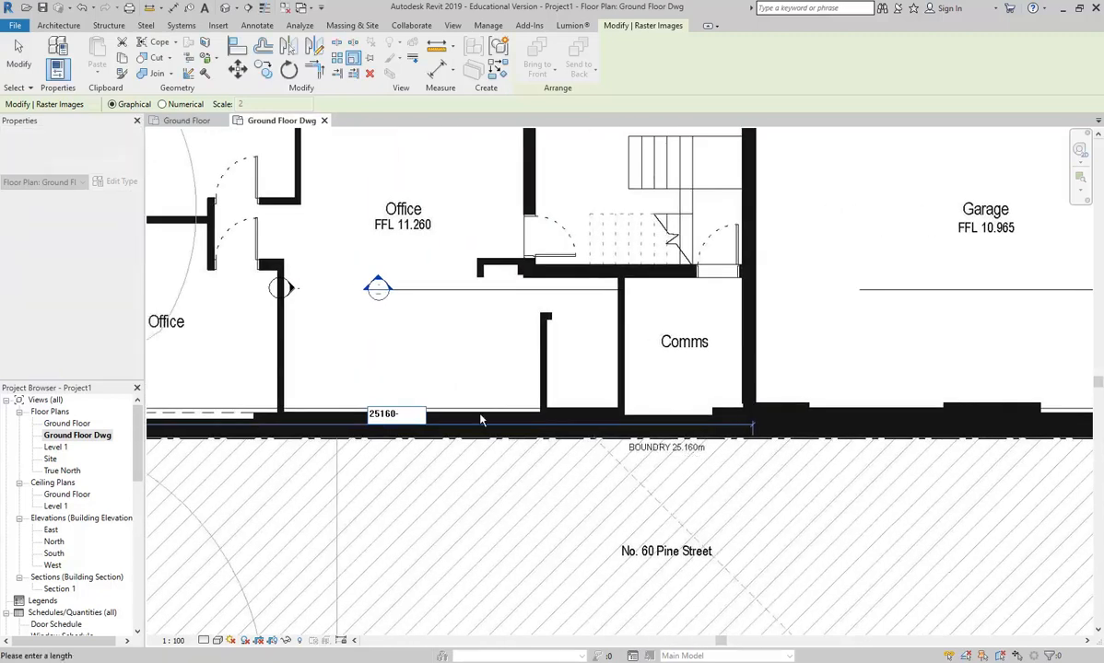
scroll(401, 425, "up", 3)
scroll(400, 426, "down", 1)
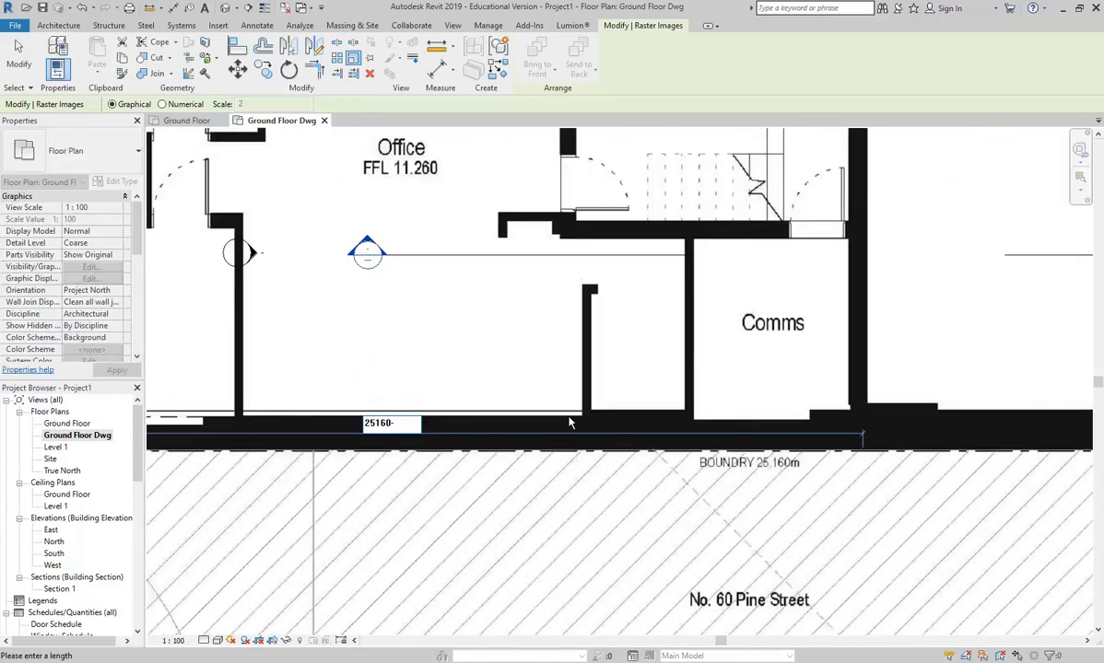
middle_click_drag(373, 451, 523, 451)
scroll(522, 447, "up", 2)
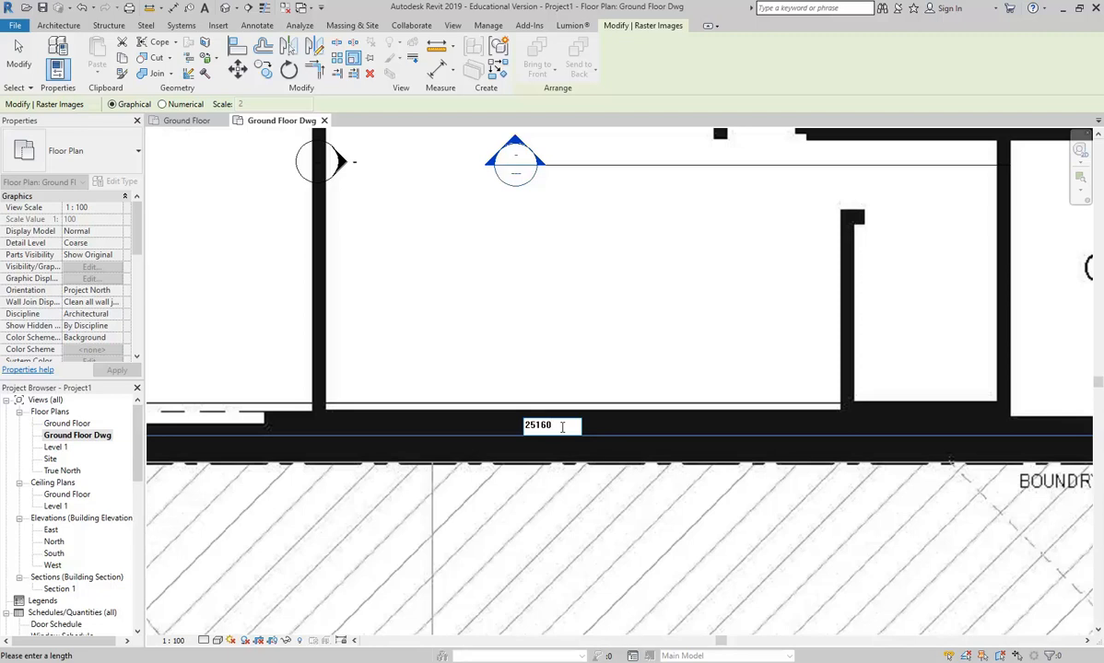
key("Return")
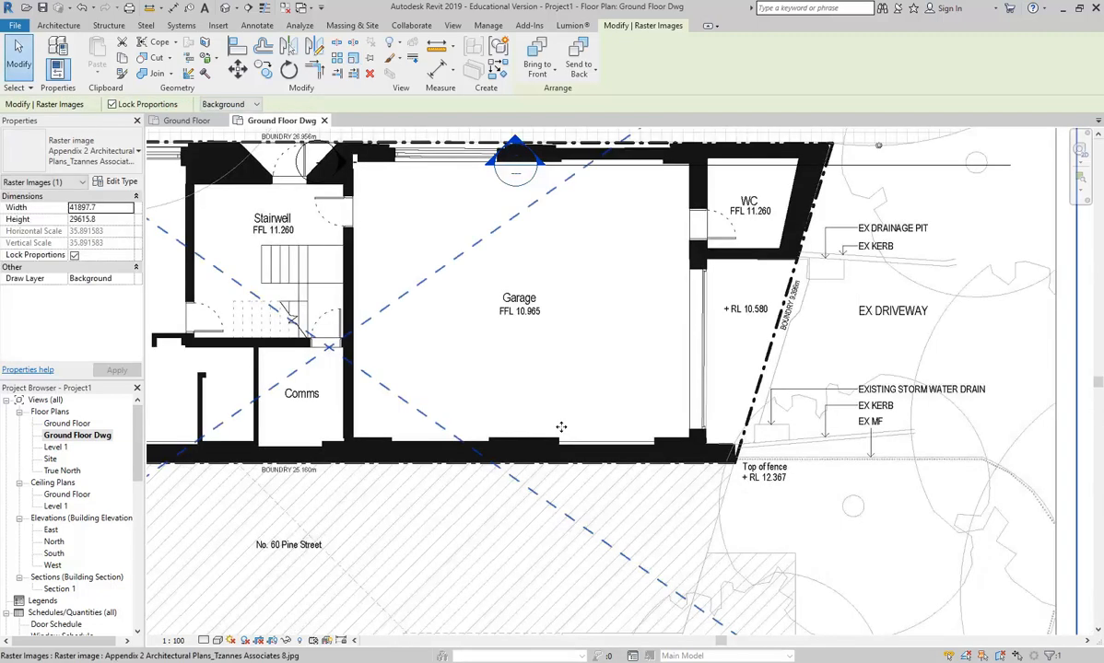
- Reposition the scaled plan image centrally between the four elevation markers
scroll(561, 427, "down", 2)
scroll(561, 426, "down", 1)
scroll(483, 405, "down", 1)
left_click_drag(436, 384, 653, 345)
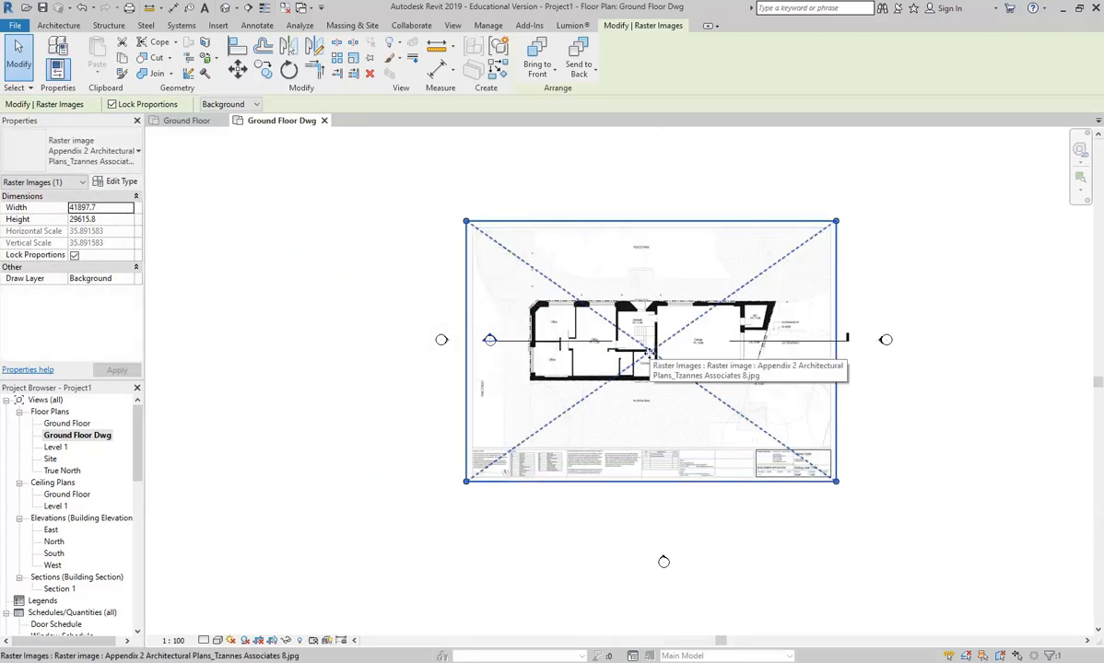
scroll(645, 322, "down", 1)
middle_click_drag(645, 323, 590, 408)
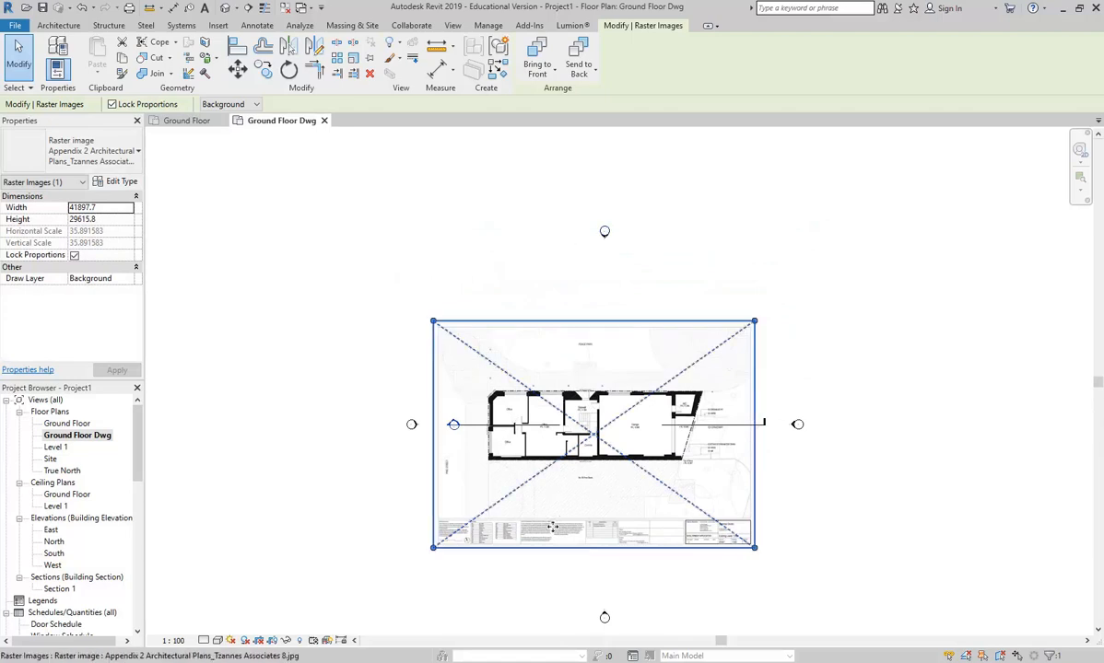
mouse_move(593, 442)
left_mouse_down()
mouse_move(606, 424)
mouse_move(585, 410)
mouse_move(576, 432)
left_mouse_up()
- Measure the building's lower boundary from its lower-left corner to its lower-right corner to check the image scale
scroll(577, 432, "up", 5)
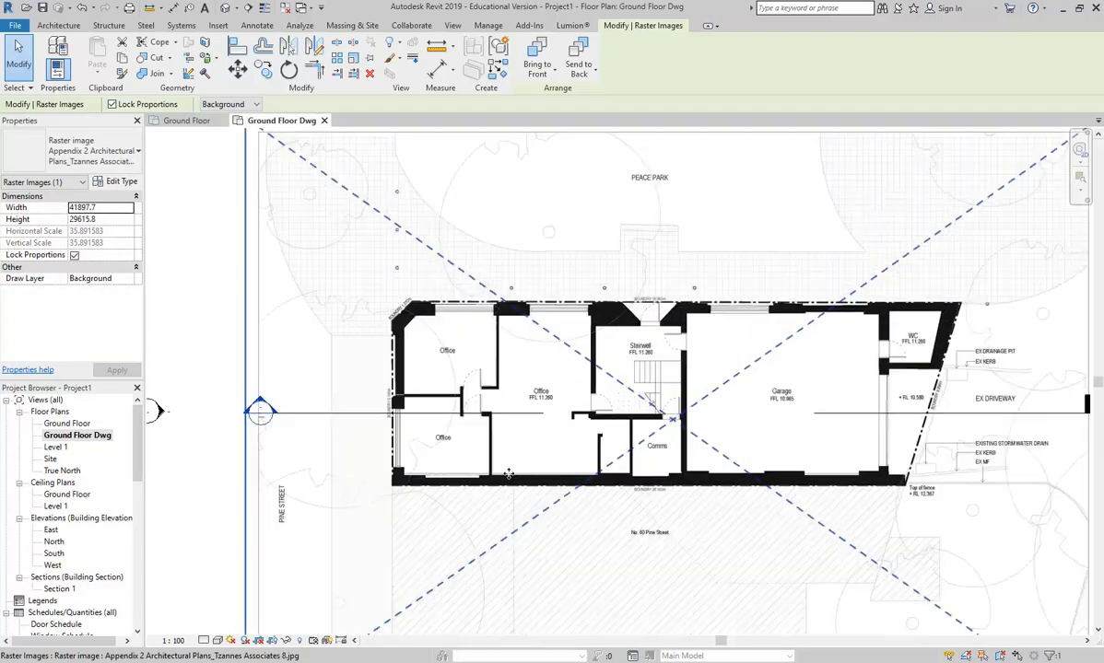
scroll(474, 486, "down", 4)
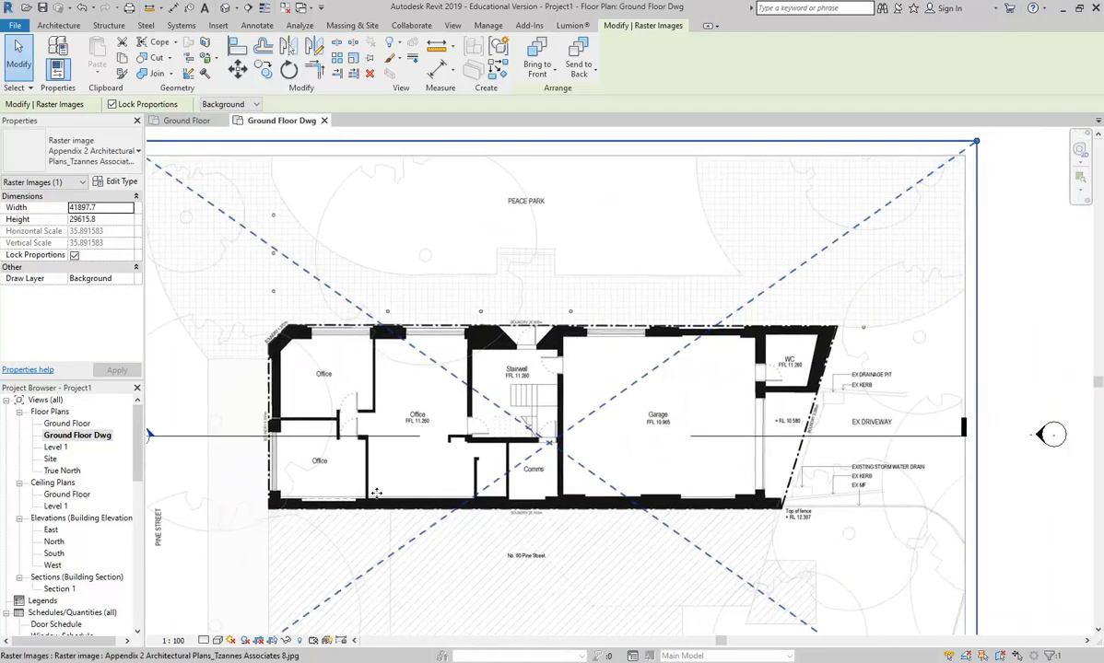
left_click(438, 52)
scroll(291, 490, "up", 5)
scroll(256, 560, "up", 2)
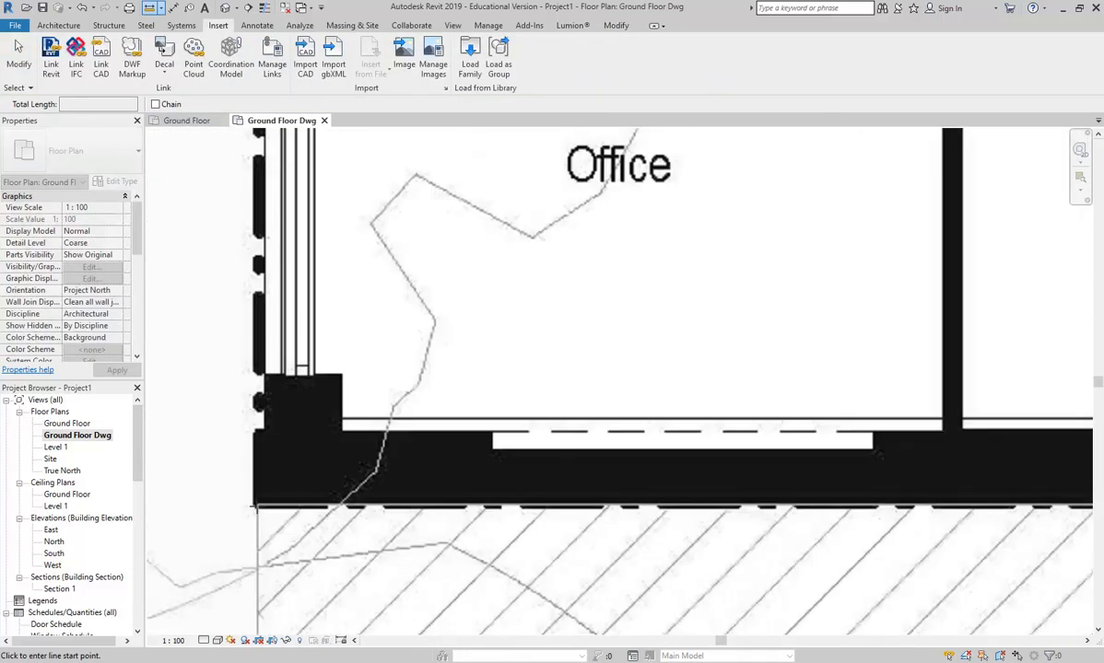
left_click(256, 508)
scroll(397, 456, "down", 4)
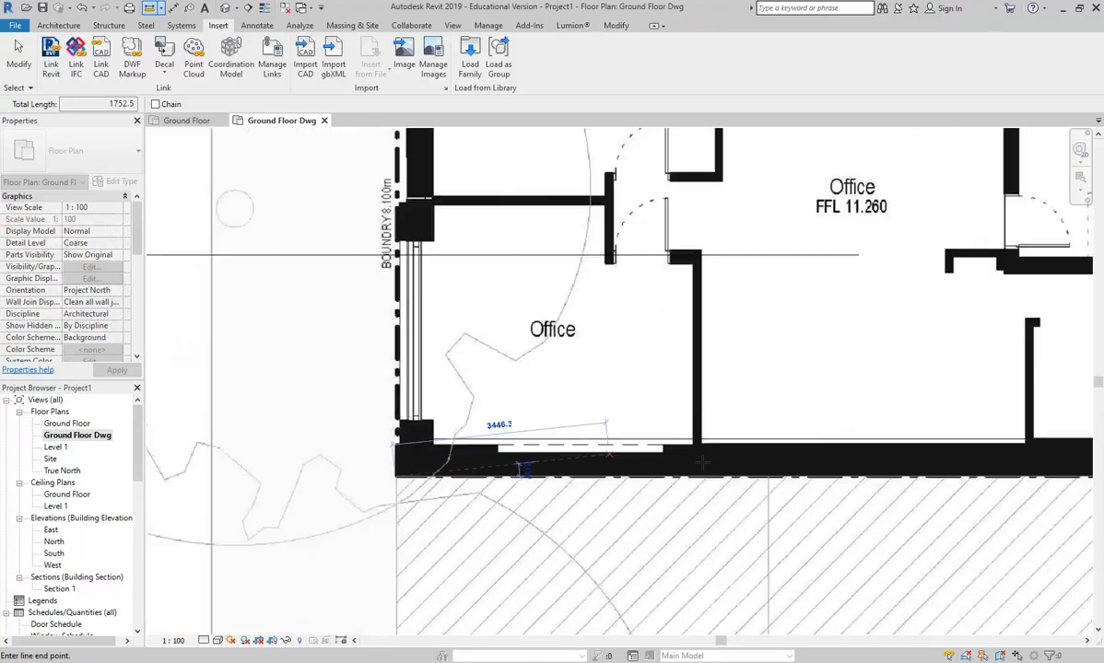
scroll(789, 403, "up", 1)
middle_click_drag(867, 419, 237, 446)
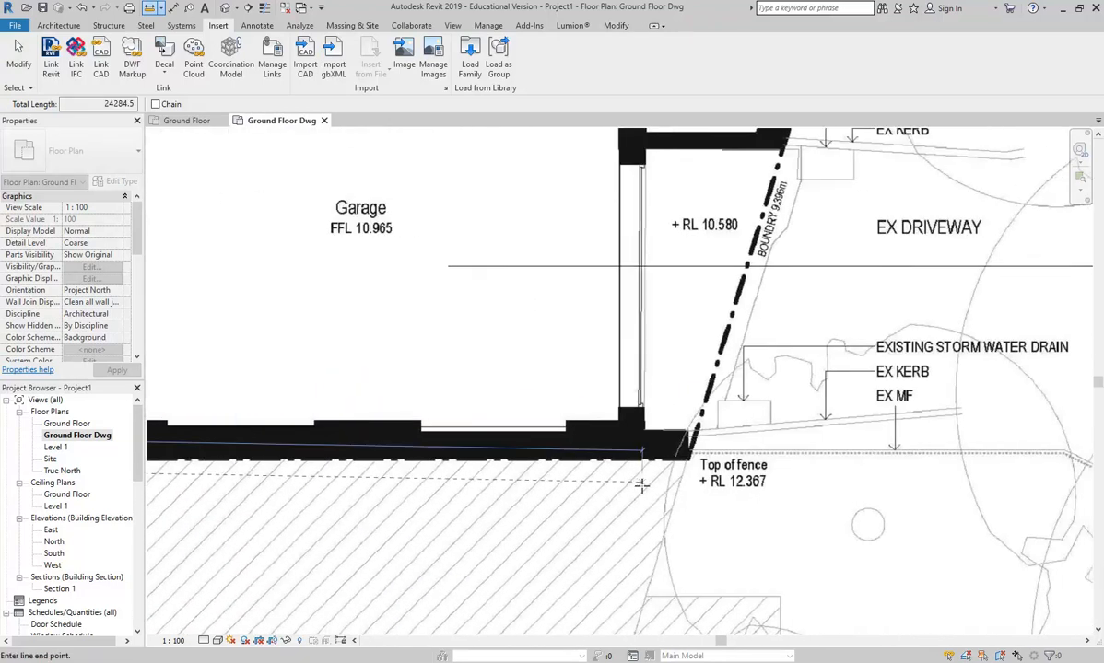
scroll(682, 461, "up", 3)
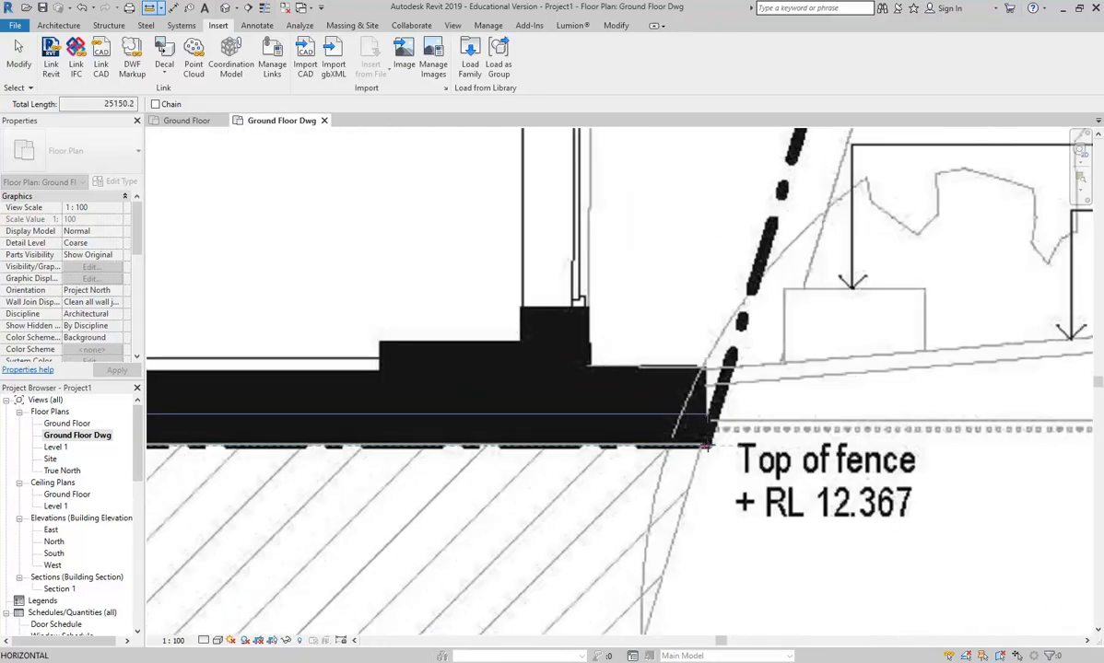
scroll(723, 450, "up", 3)
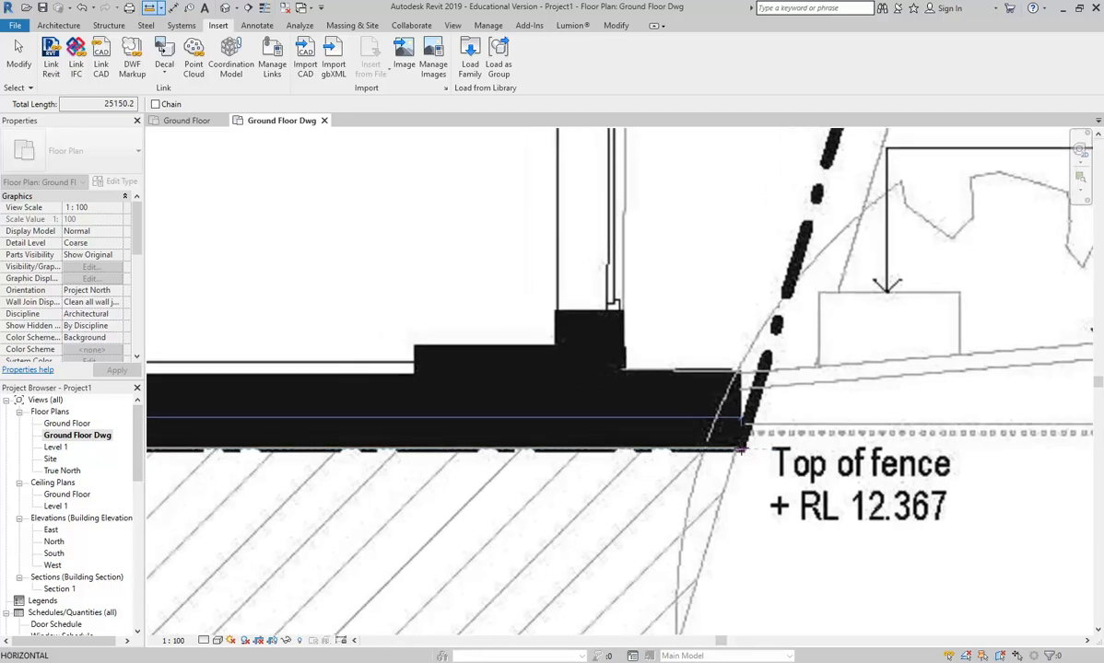
scroll(741, 450, "down", 8)
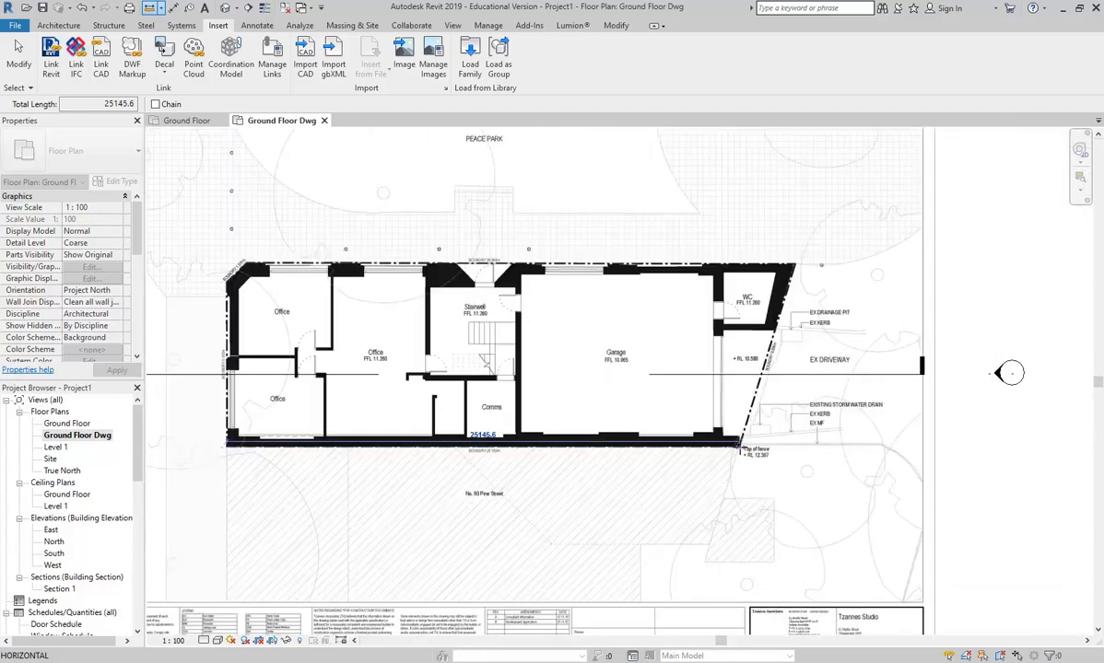
middle_click_drag(744, 450, 657, 385)
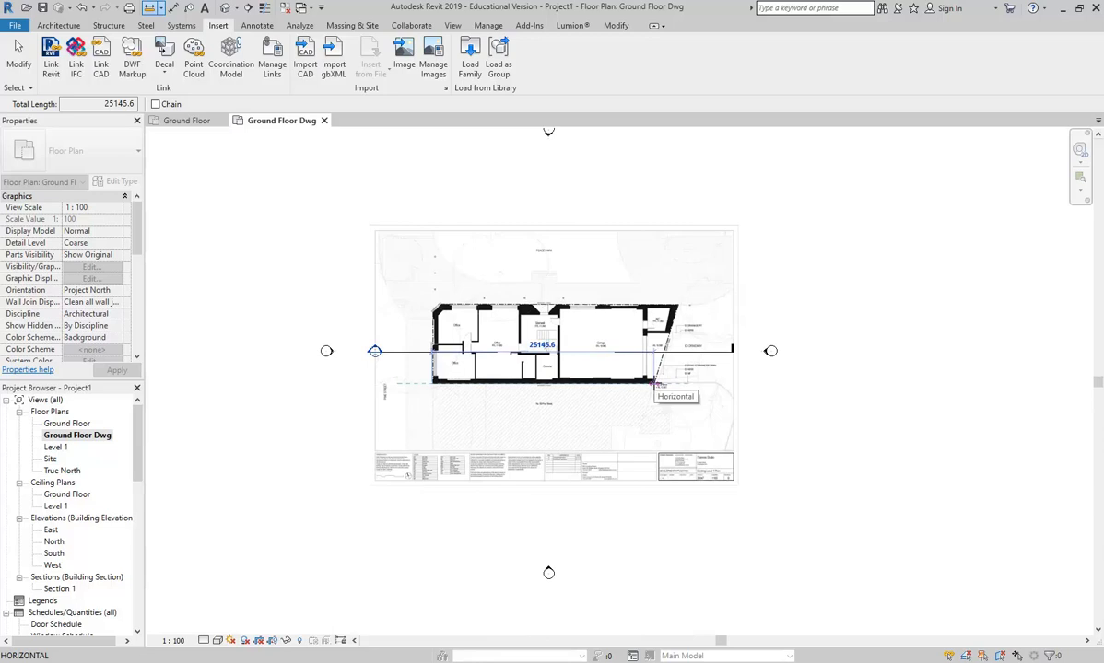
scroll(655, 384, "up", 10)
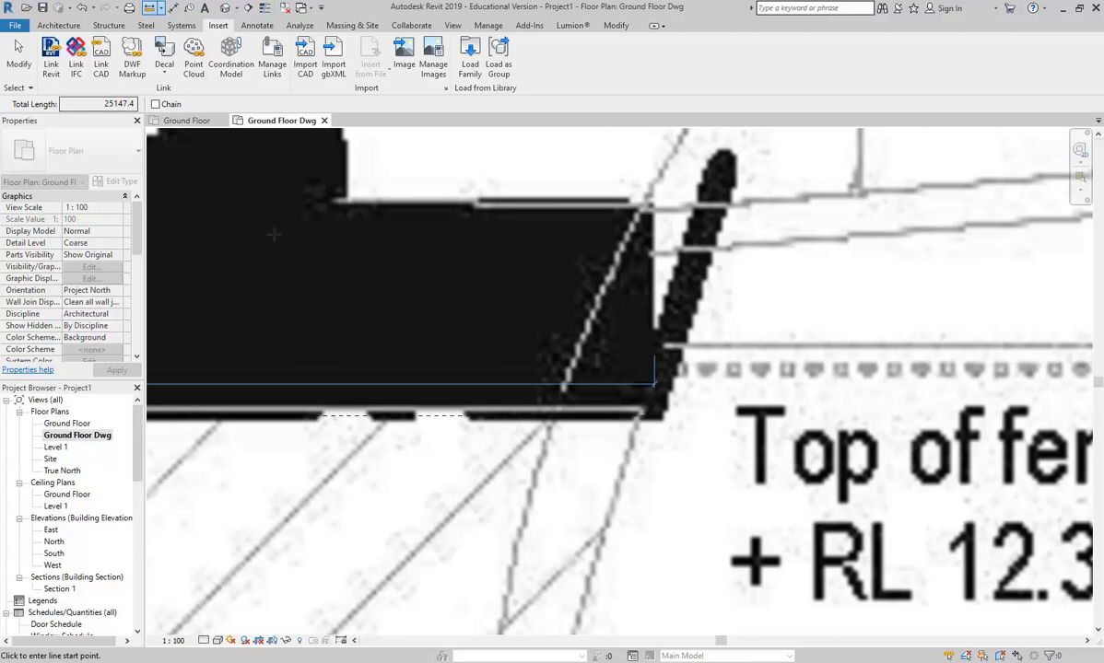
scroll(278, 235, "down", 6)
middle_click_drag(367, 292, 950, 522)
scroll(513, 393, "down", 3)
middle_click_drag(513, 393, 709, 416)
scroll(582, 379, "down", 3)
middle_click_drag(582, 380, 835, 434)
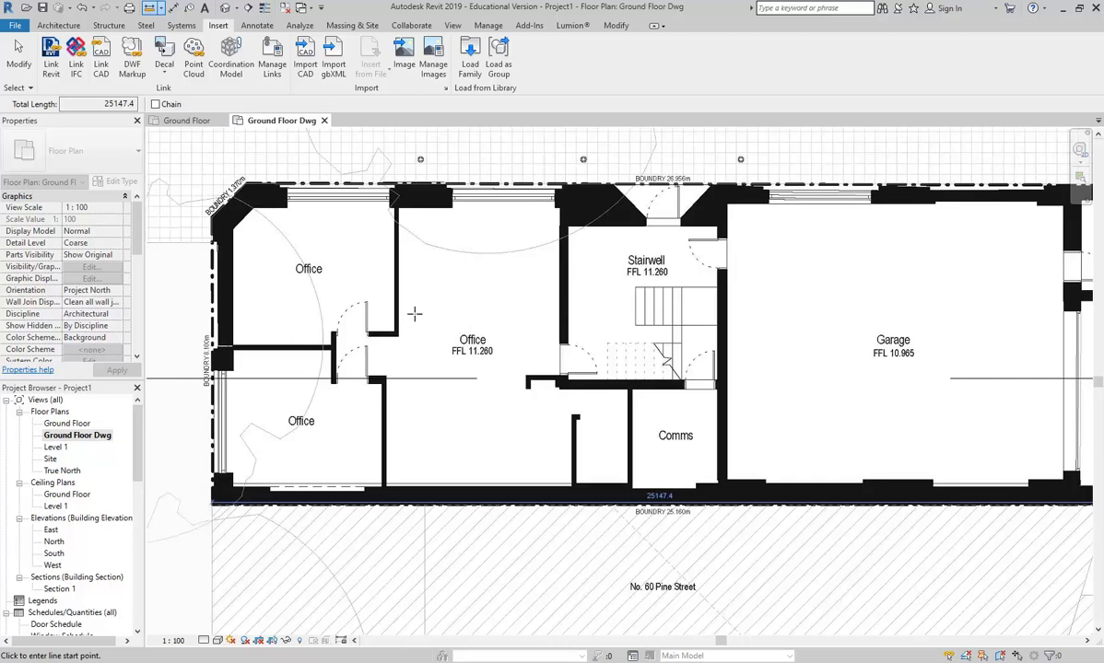
right_click(431, 281)
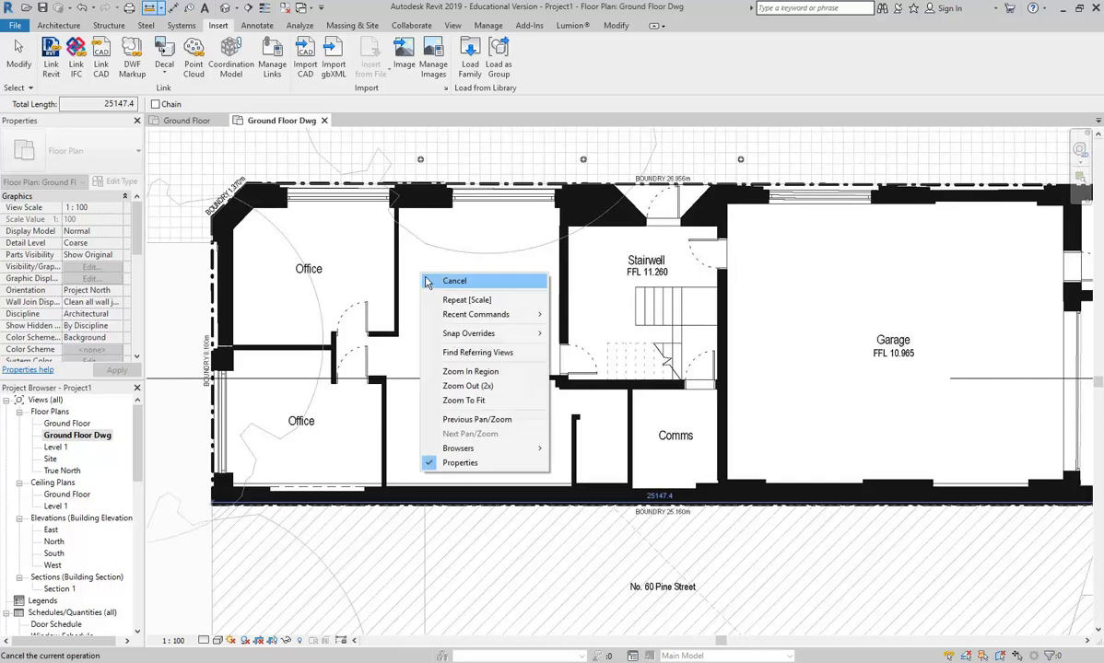
left_click(450, 288)
left_click(564, 372)
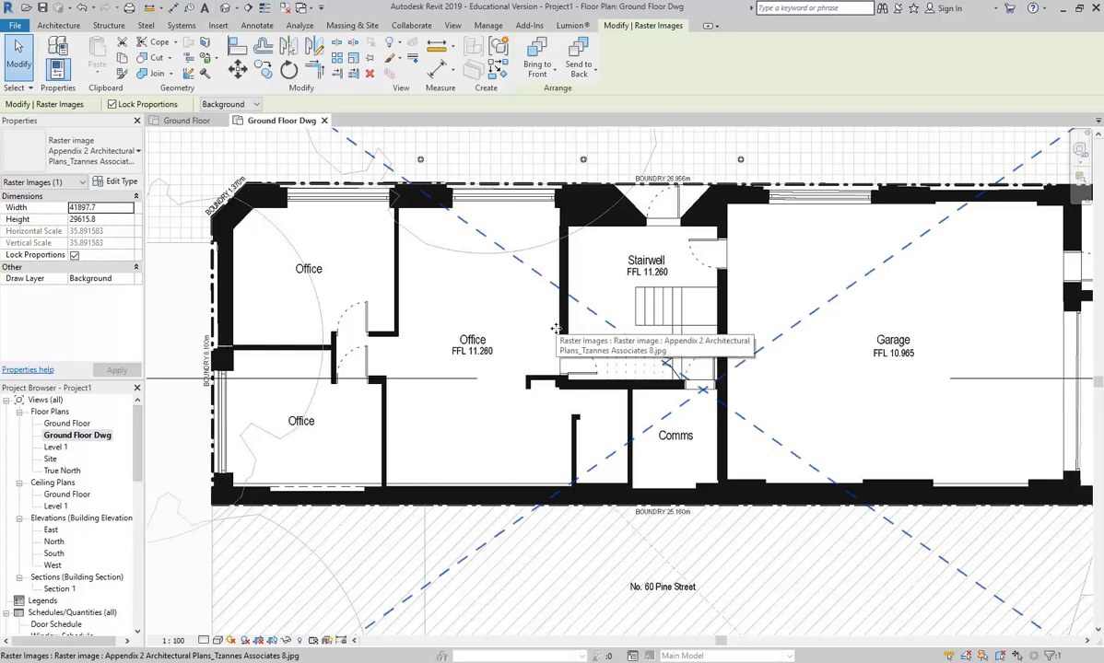
key("Escape")
scroll(603, 267, "down", 3)
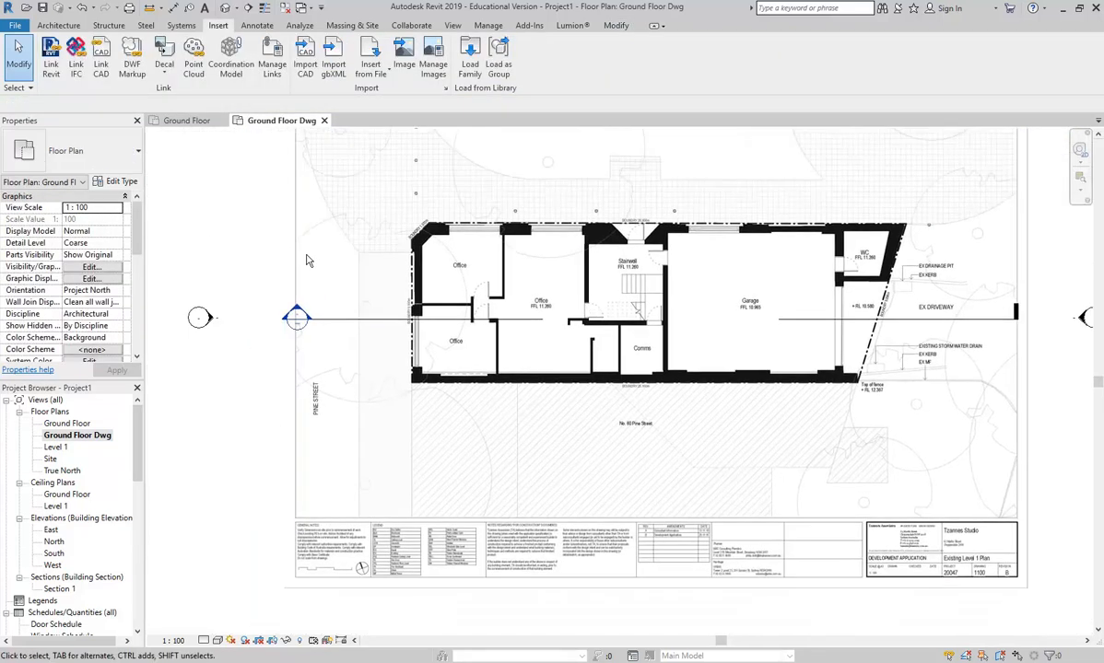
left_click(369, 319)
left_click(620, 270)
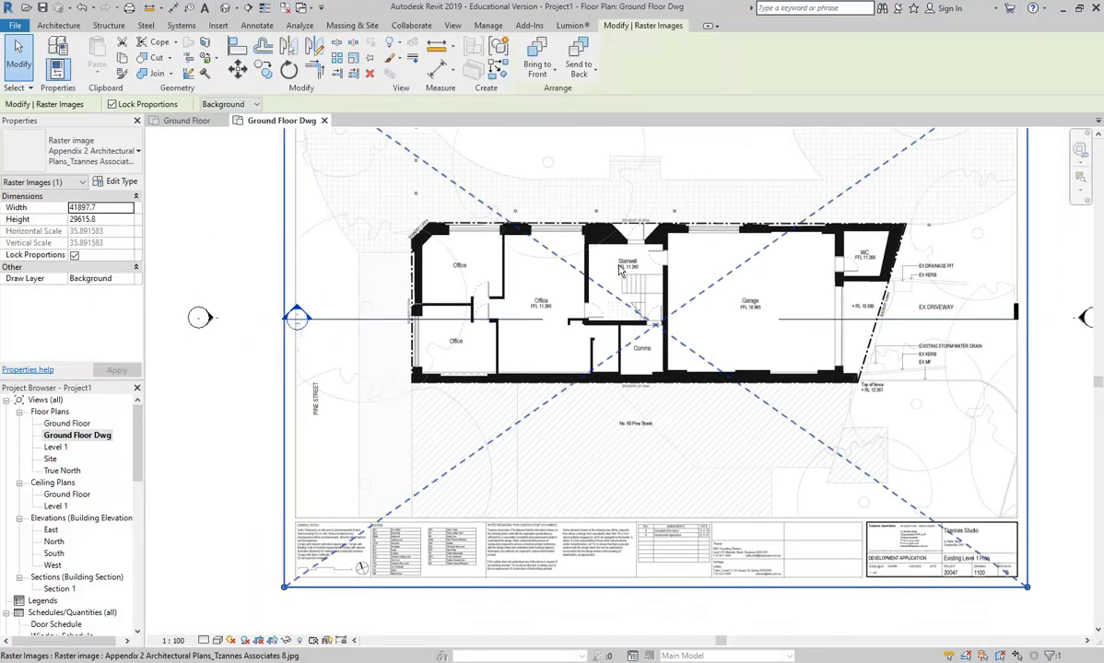
middle_click_drag(620, 270, 576, 297)
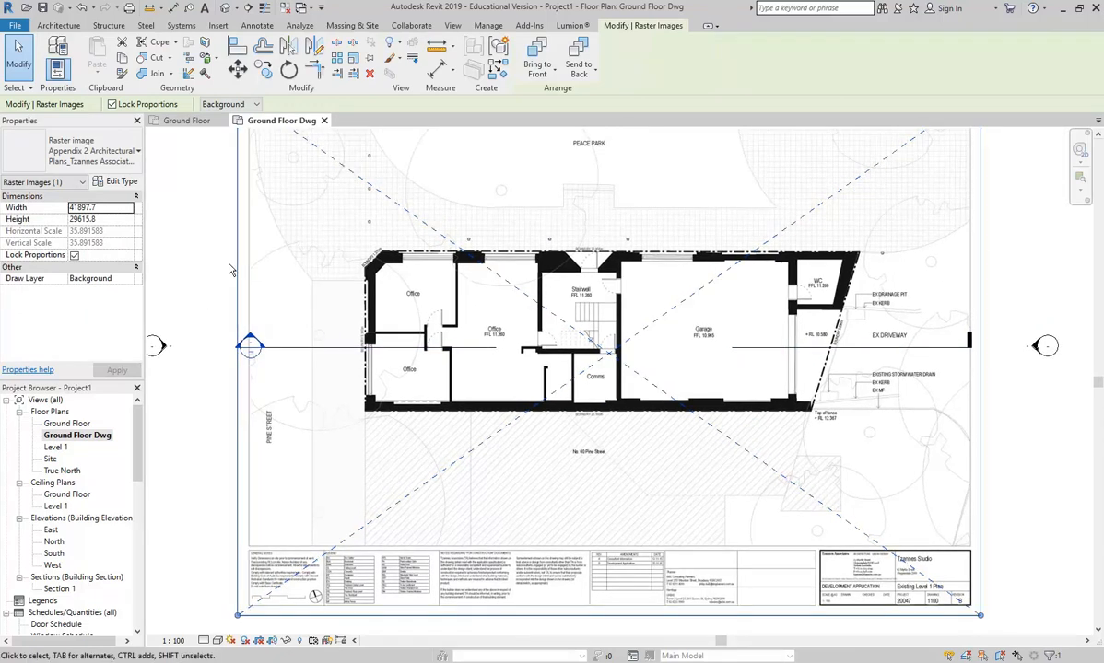
scroll(469, 279, "down", 2)
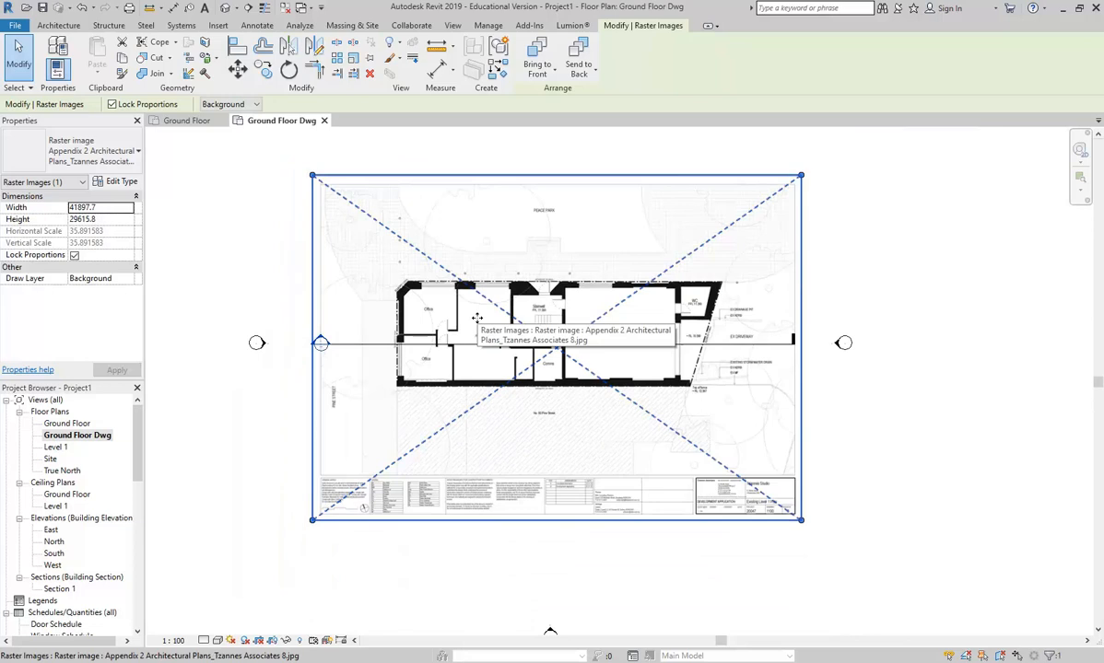
scroll(476, 319, "up", 2)
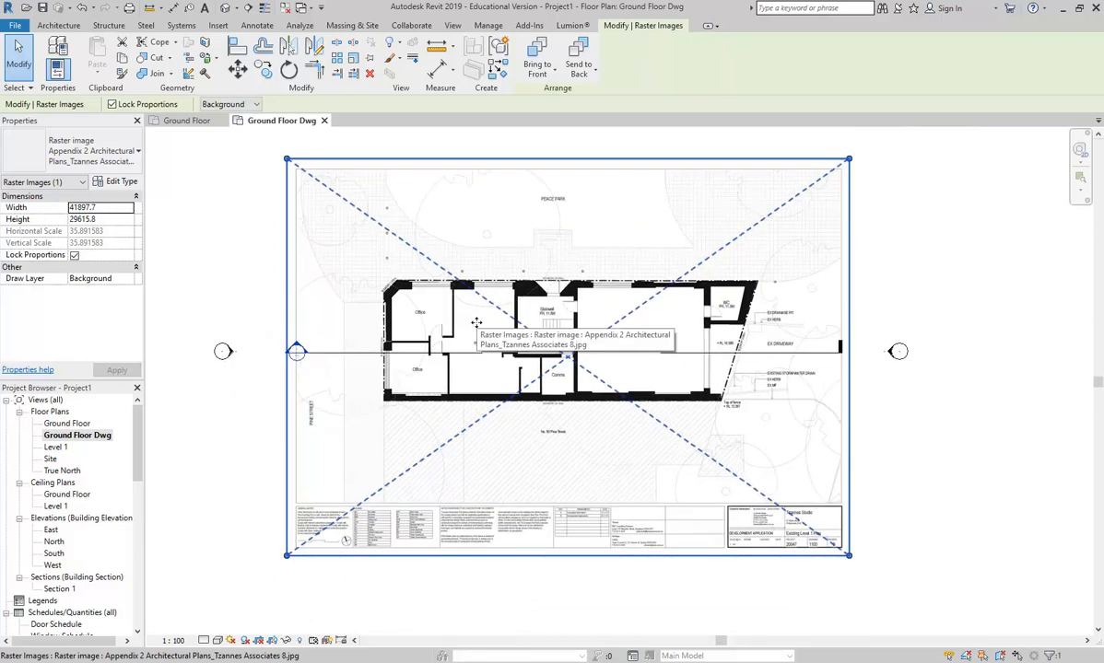
left_click(227, 230)
- Pin the scaled floor plan image in place, leaving it unselected
left_click(433, 269)
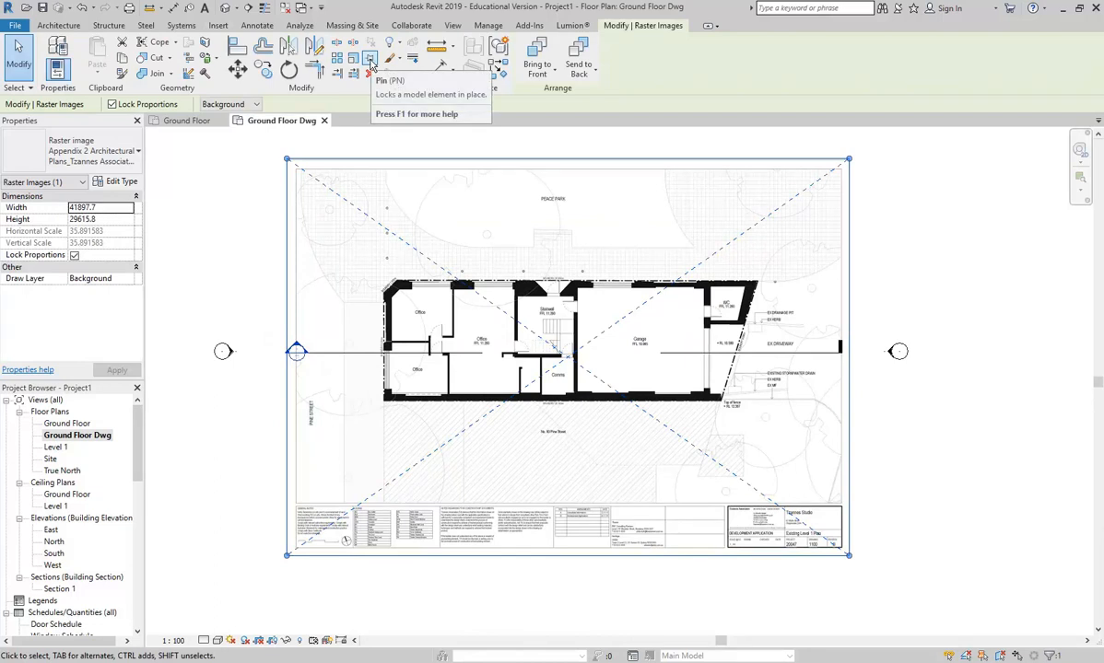
left_click(369, 60)
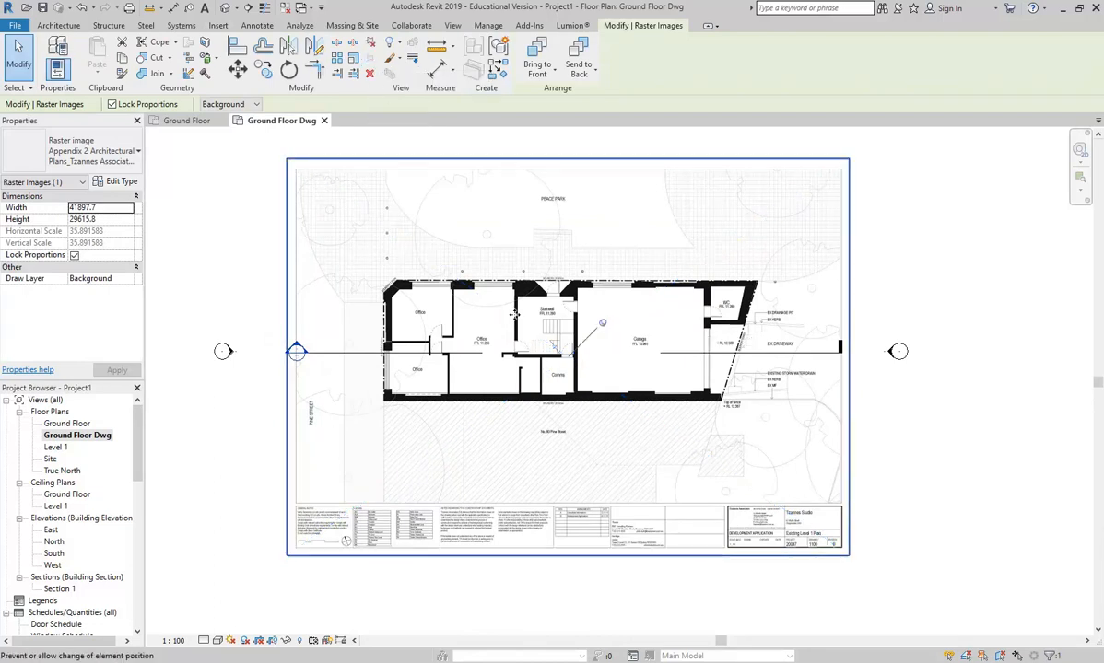
left_click(201, 279)
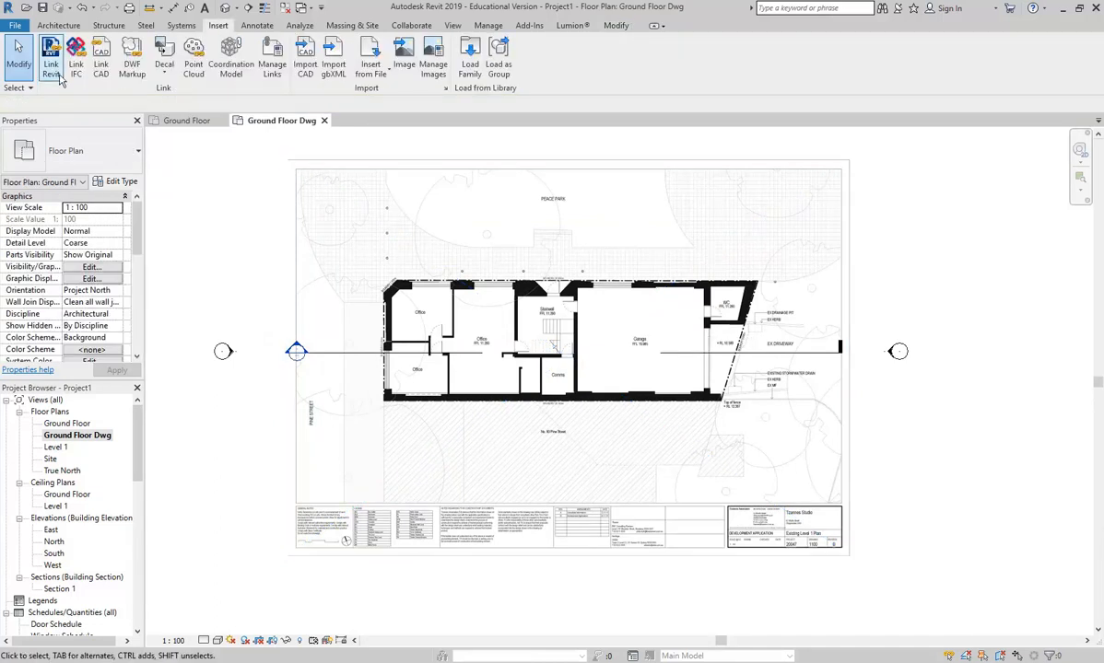
- Draw a vertical reference plane along the 8.100 m boundary, from the building's lower-left corner to above the chamfered corner
left_click(45, 25)
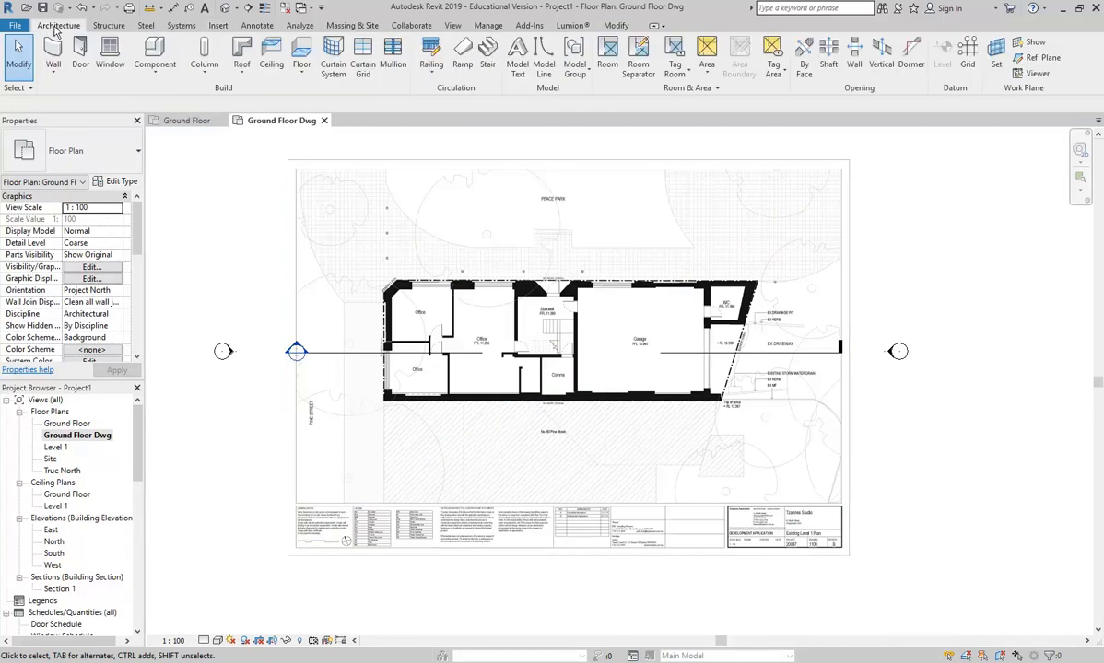
left_click(1039, 57)
scroll(368, 356, "up", 8)
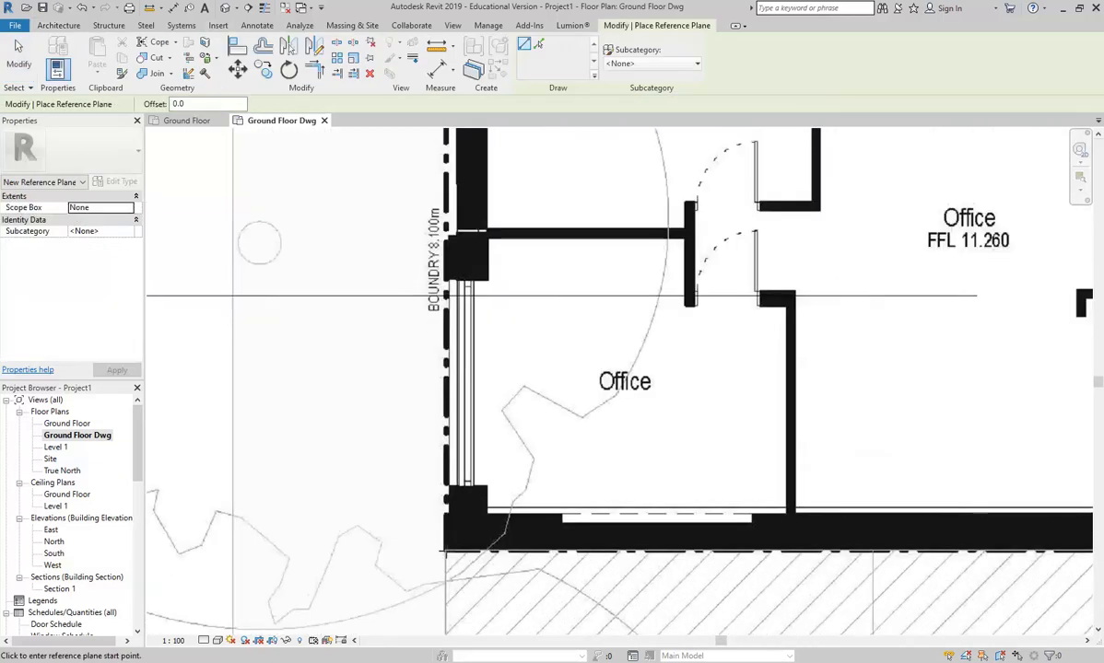
left_click(444, 553)
scroll(449, 339, "down", 2)
middle_click_drag(450, 339, 451, 491)
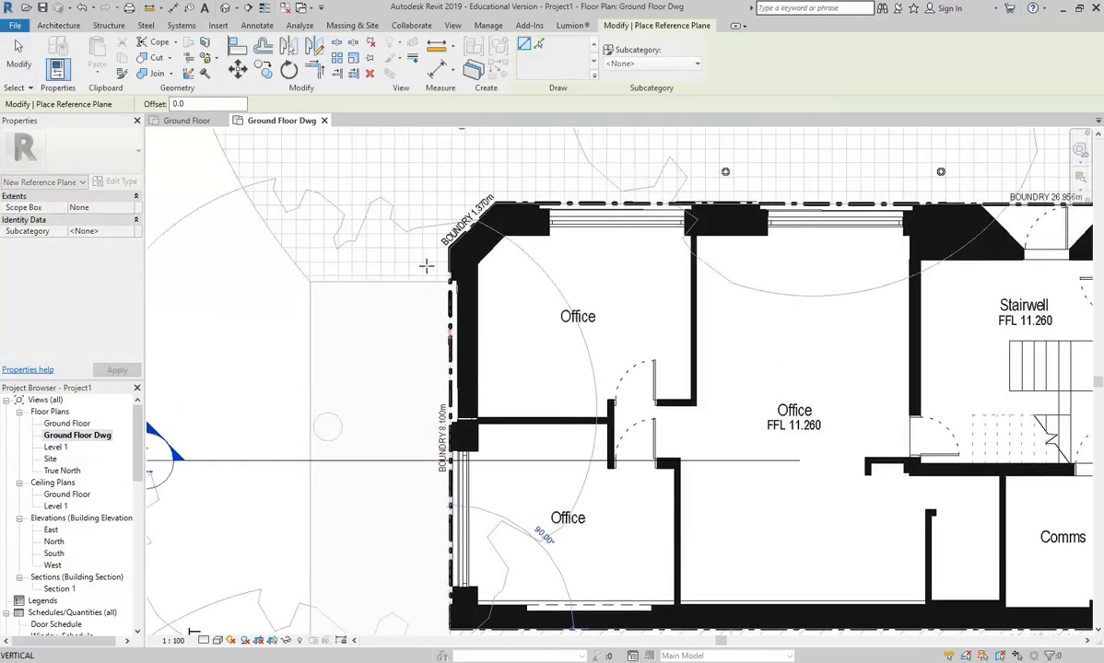
scroll(433, 166, "up", 2)
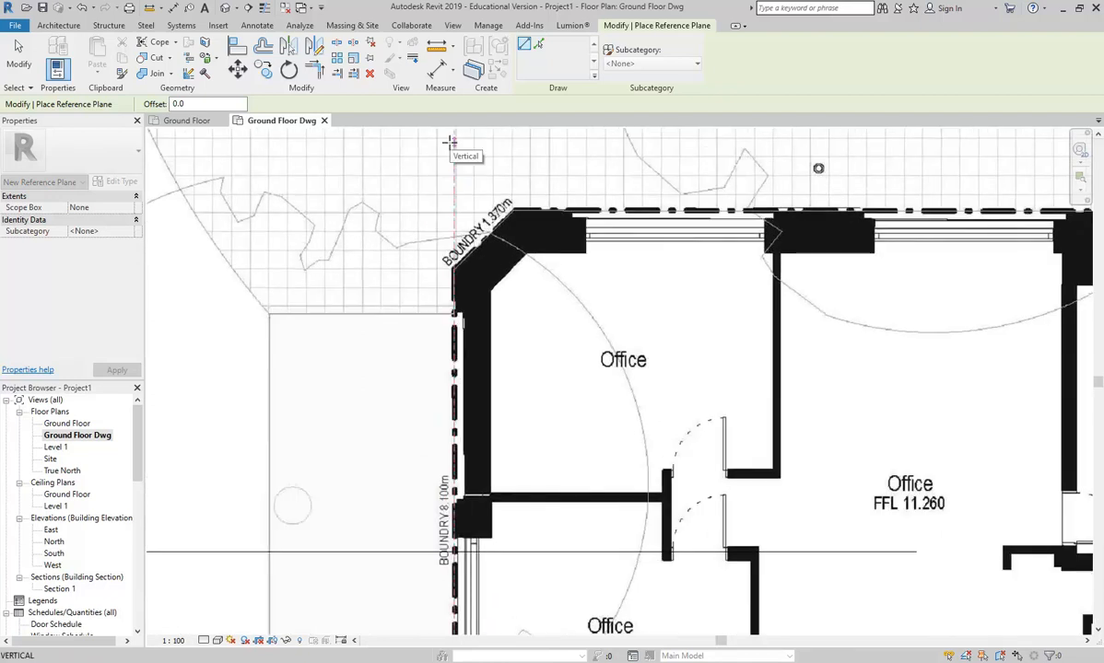
left_click(452, 193)
- Extend the lower end of the 8.100 m boundary's reference plane below the building's lower boundary
scroll(441, 295, "down", 3)
middle_click_drag(437, 405, 391, 274)
scroll(403, 494, "up", 3)
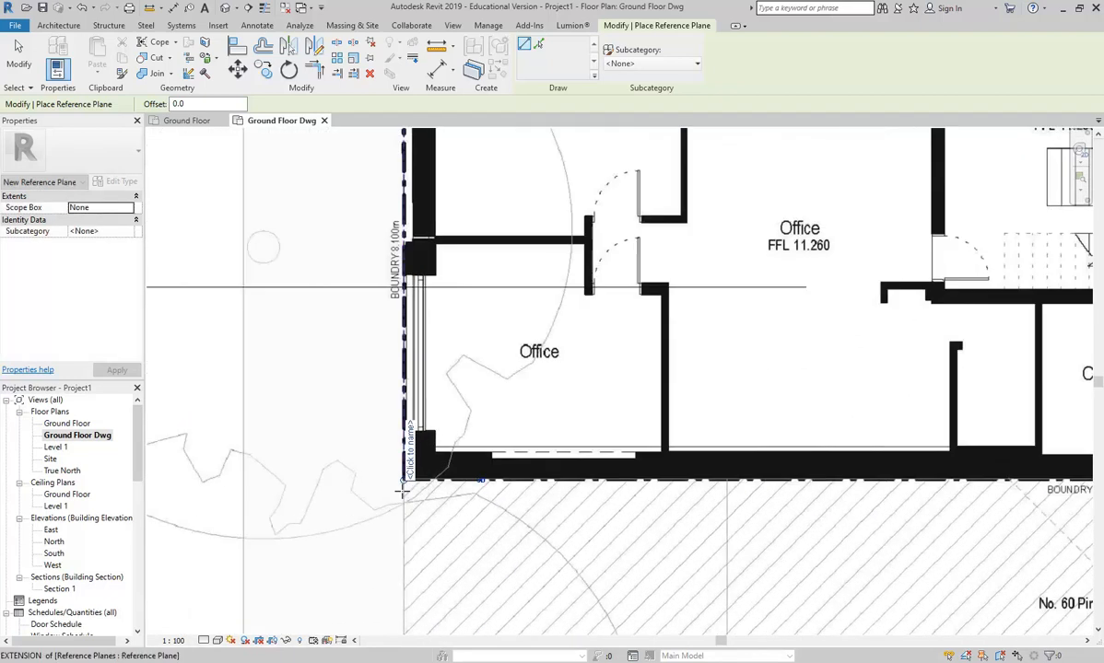
left_click_drag(402, 481, 397, 565)
- Draw a vertical reference plane along the outer face of the garage's driveway-side wall, ending above the upper boundary
scroll(511, 413, "down", 3)
middle_click_drag(723, 411, 341, 466)
scroll(687, 481, "up", 6)
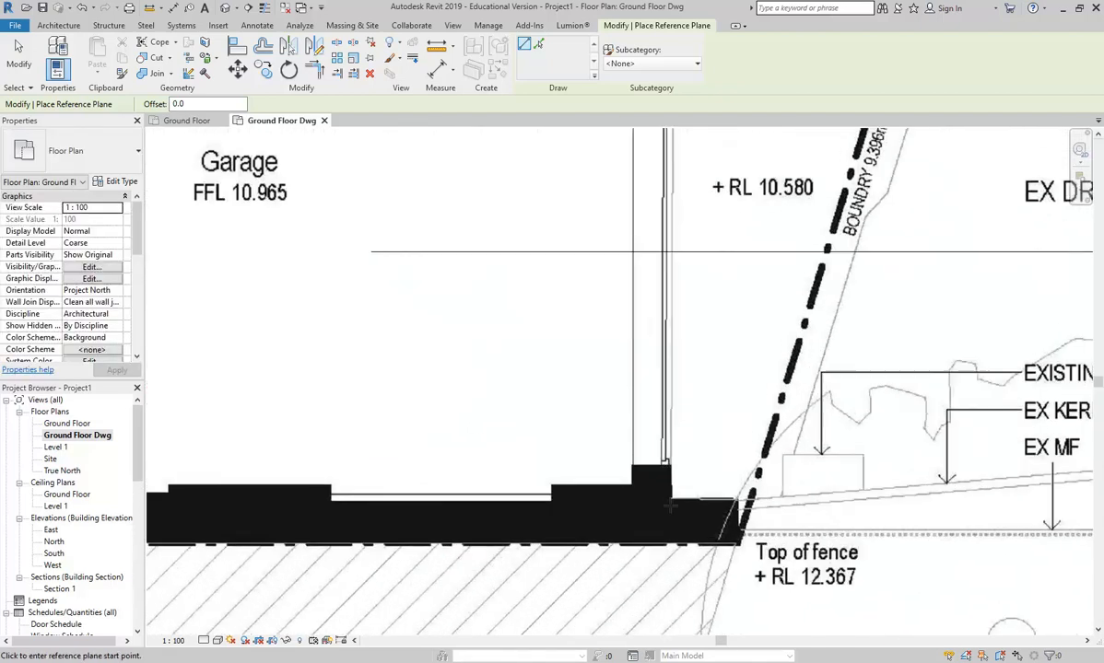
left_click(671, 499)
scroll(680, 332, "down", 2)
middle_click_drag(680, 333, 658, 545)
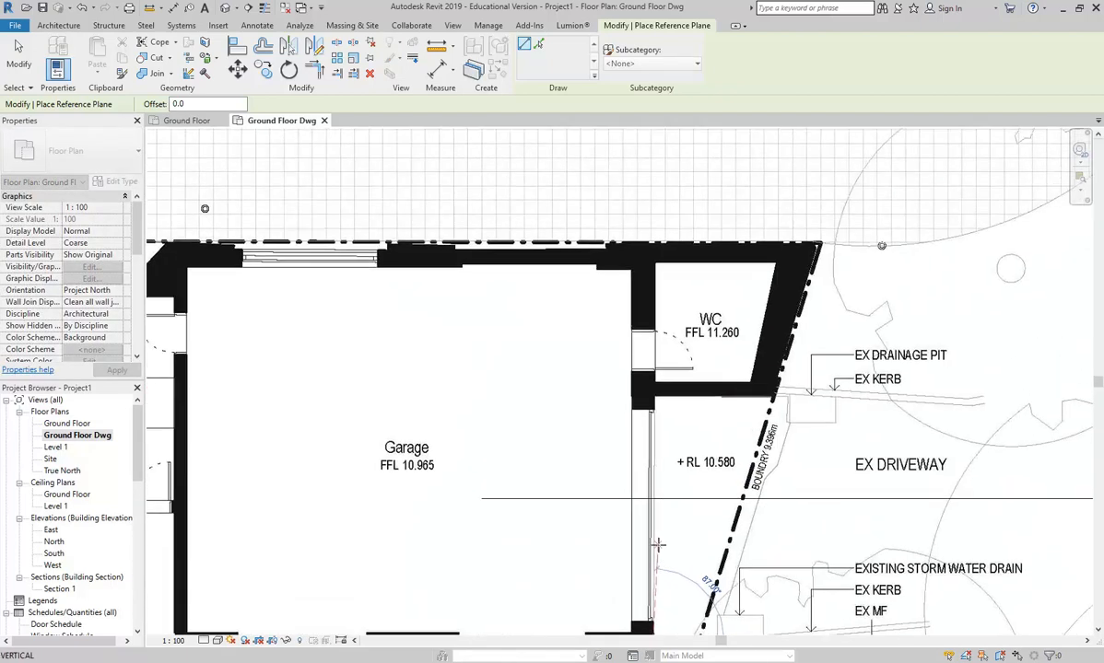
left_click(653, 177)
- Extend the lower end of the garage wall's vertical reference plane below the lower boundary
scroll(919, 290, "down", 2)
scroll(592, 365, "up", 4)
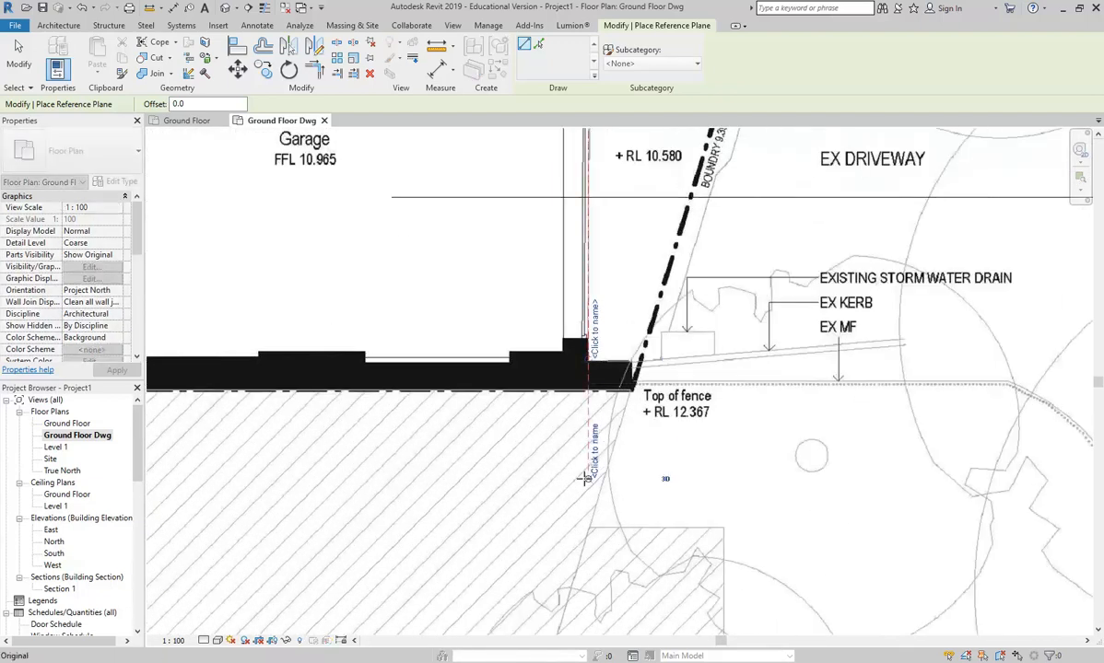
scroll(778, 520, "down", 4)
- Draw a horizontal reference plane along the 25.160 m lower boundary, from the lower-left corner past the garage's vertical reference plane
scroll(527, 426, "up", 2)
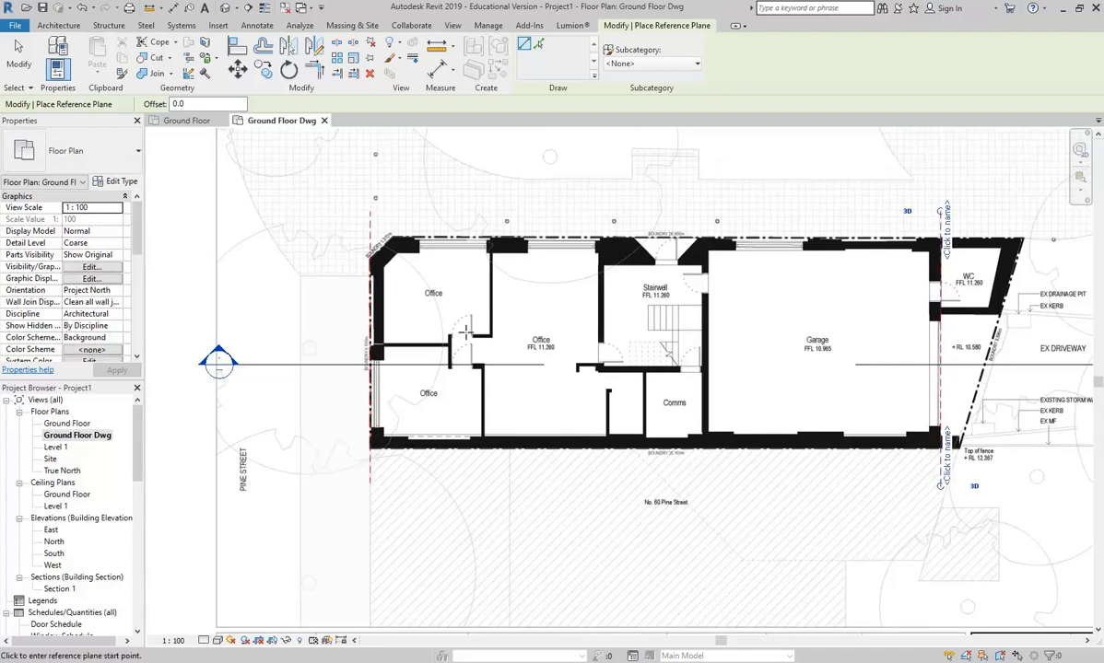
scroll(359, 461, "up", 5)
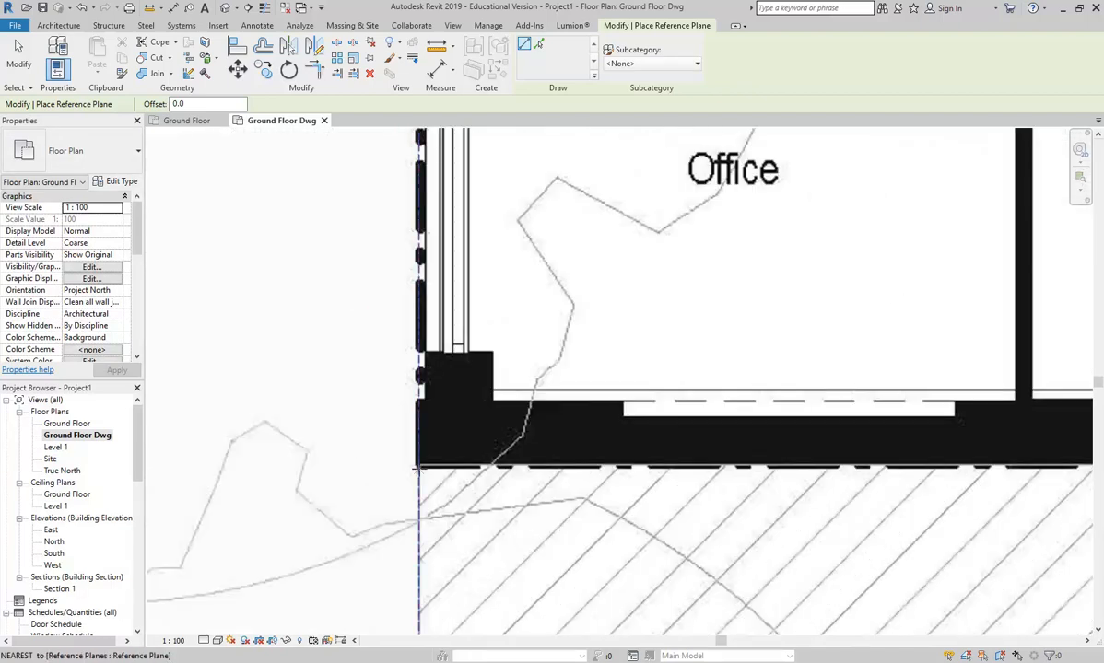
left_click(417, 466)
scroll(728, 471, "down", 3)
middle_click_drag(917, 473, 375, 473)
middle_click_drag(775, 474, 253, 474)
scroll(851, 468, "up", 2)
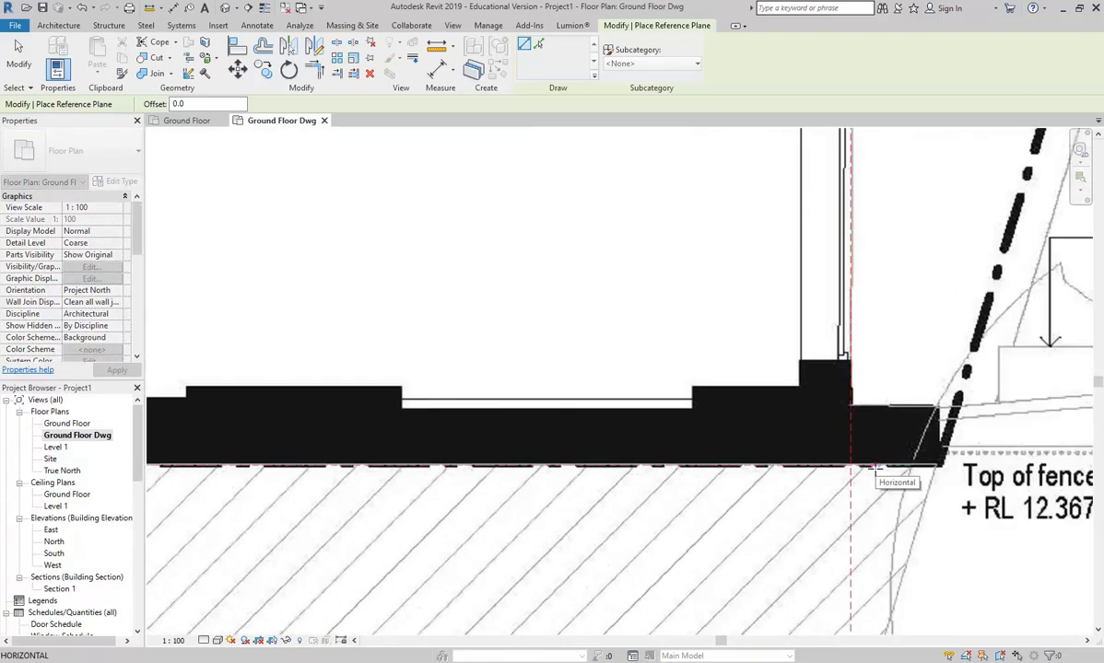
- Extend the left end of the lower boundary's reference plane beyond the Pine Street side of the building
scroll(774, 465, "down", 4)
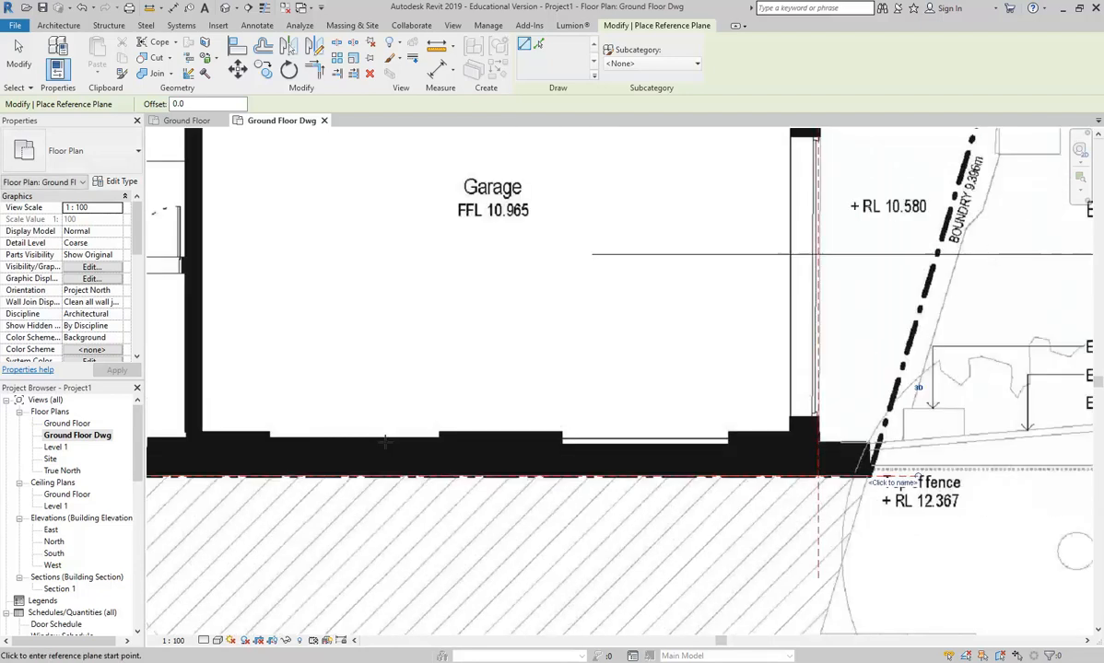
middle_click_drag(521, 366, 997, 350)
scroll(645, 479, "up", 2)
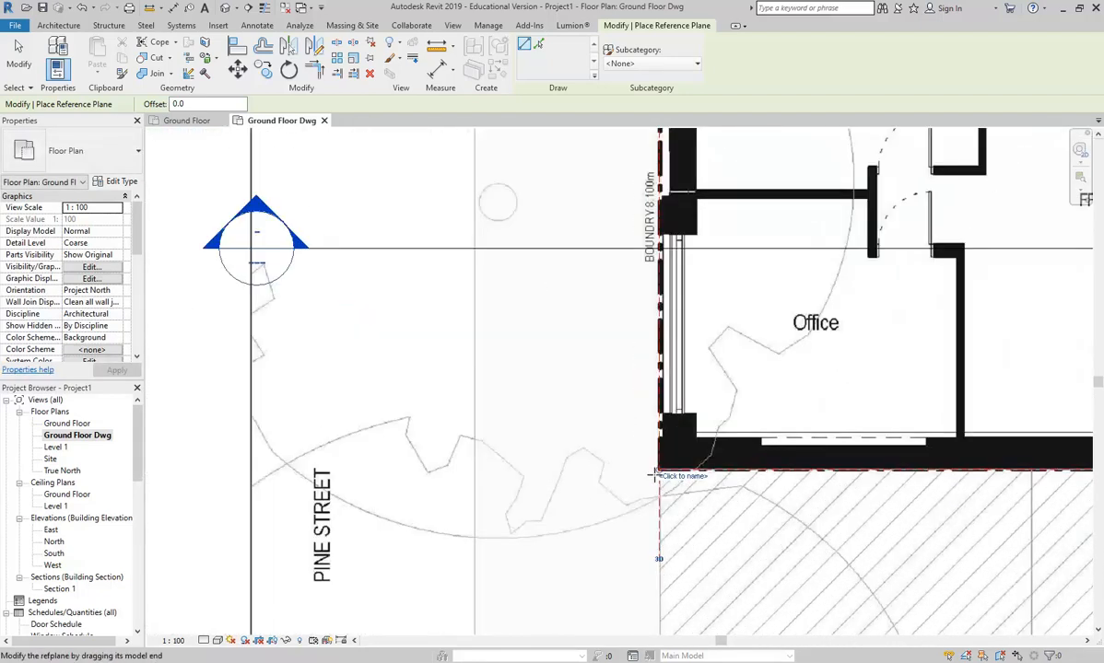
left_click_drag(658, 471, 537, 462)
- Draw a horizontal reference plane along the 26.956 m upper boundary, from the top of the chamfer to the corner beside the WC
scroll(553, 479, "down", 2)
middle_click_drag(603, 533, 719, 502)
scroll(792, 424, "down", 1)
middle_click_drag(802, 419, 645, 542)
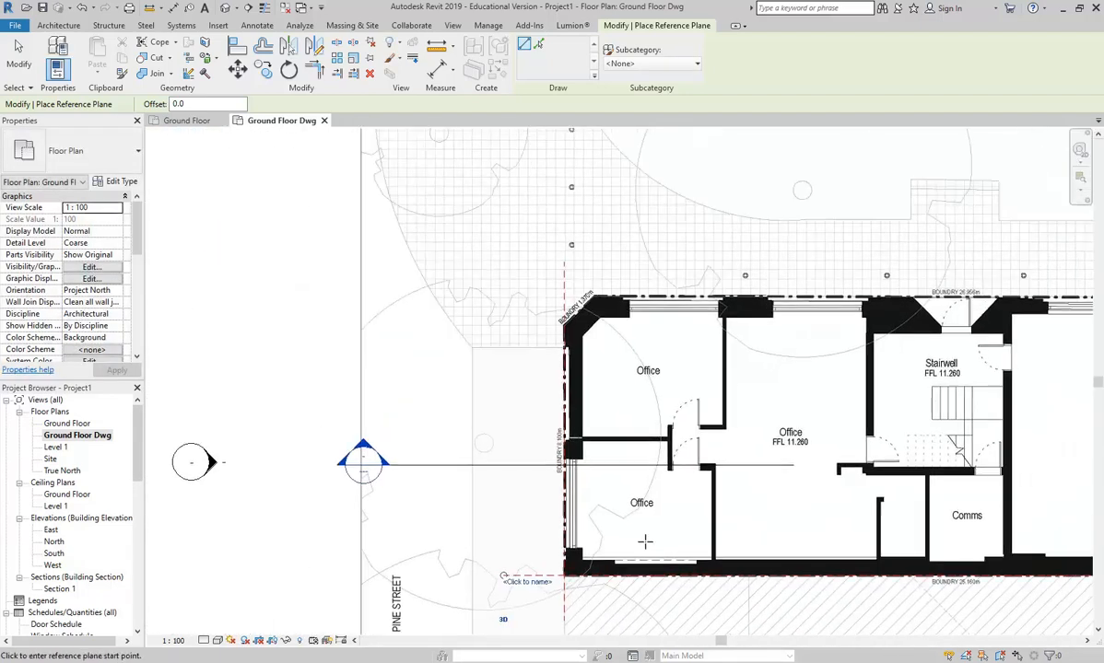
scroll(589, 276, "up", 4)
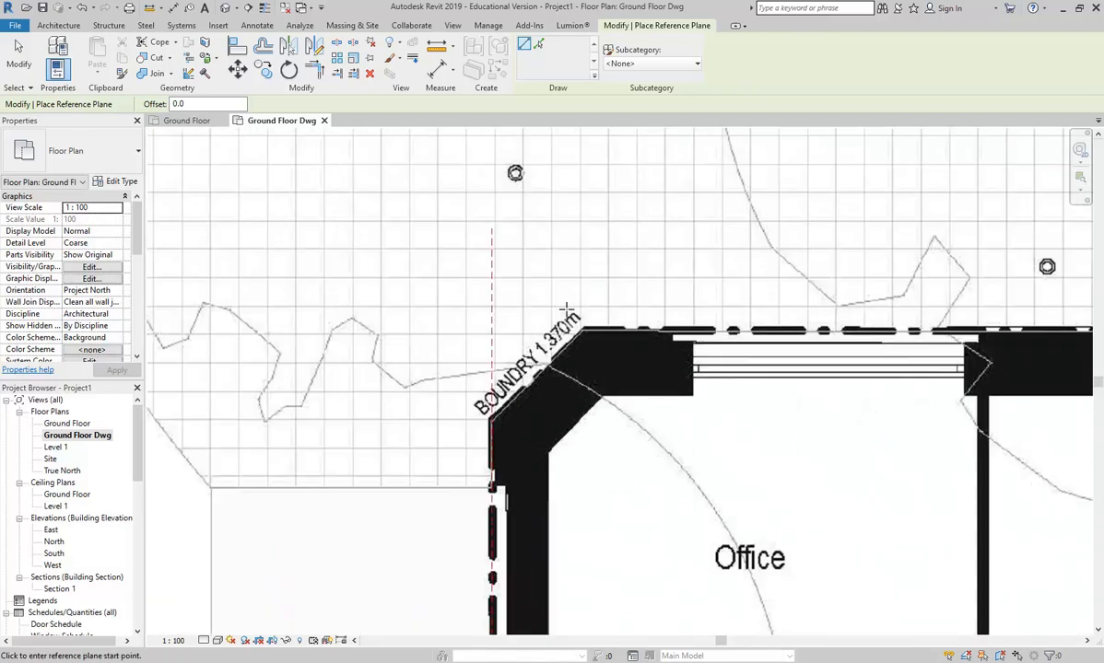
left_click(583, 329)
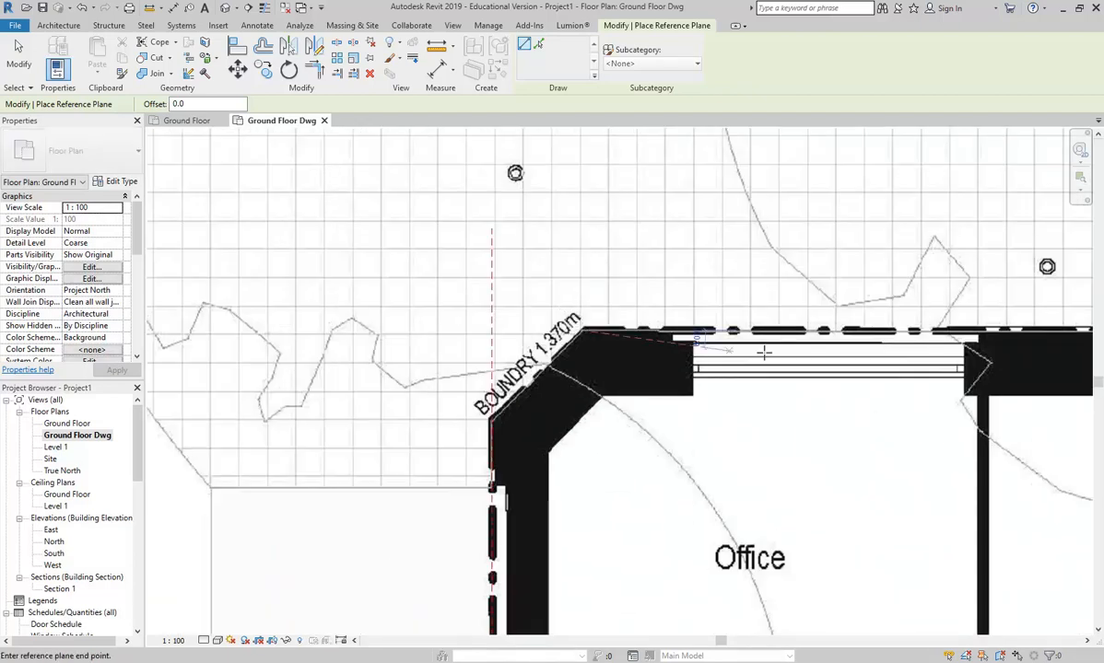
scroll(732, 355, "down", 4)
middle_click_drag(857, 357, 348, 358)
middle_click_drag(728, 350, 207, 302)
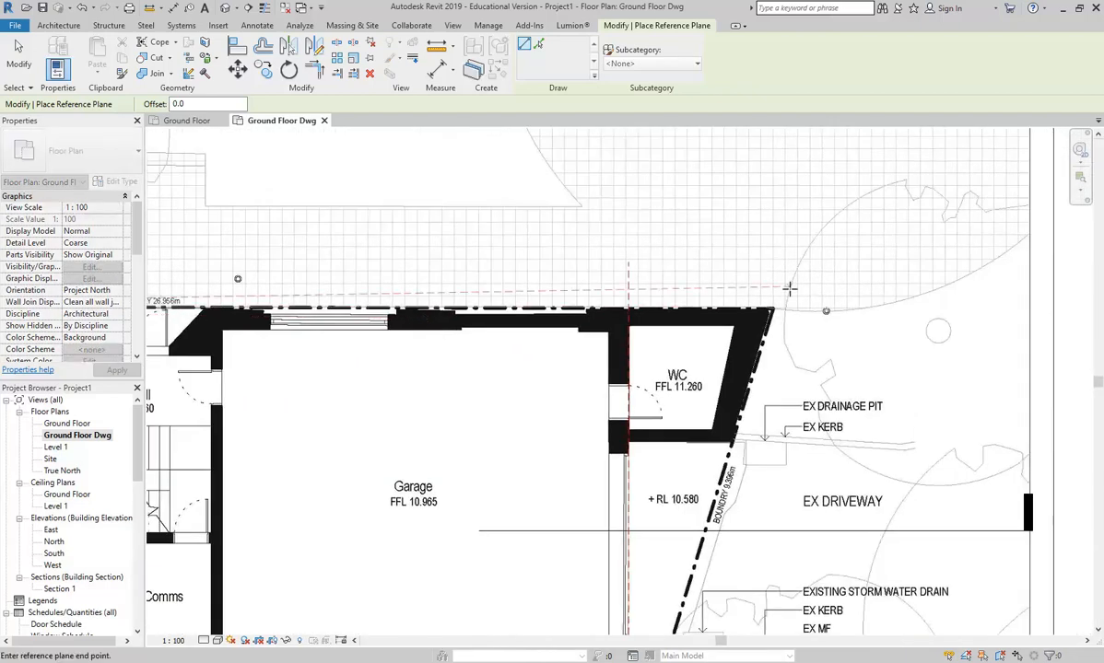
scroll(784, 289, "up", 3)
scroll(911, 337, "up", 2)
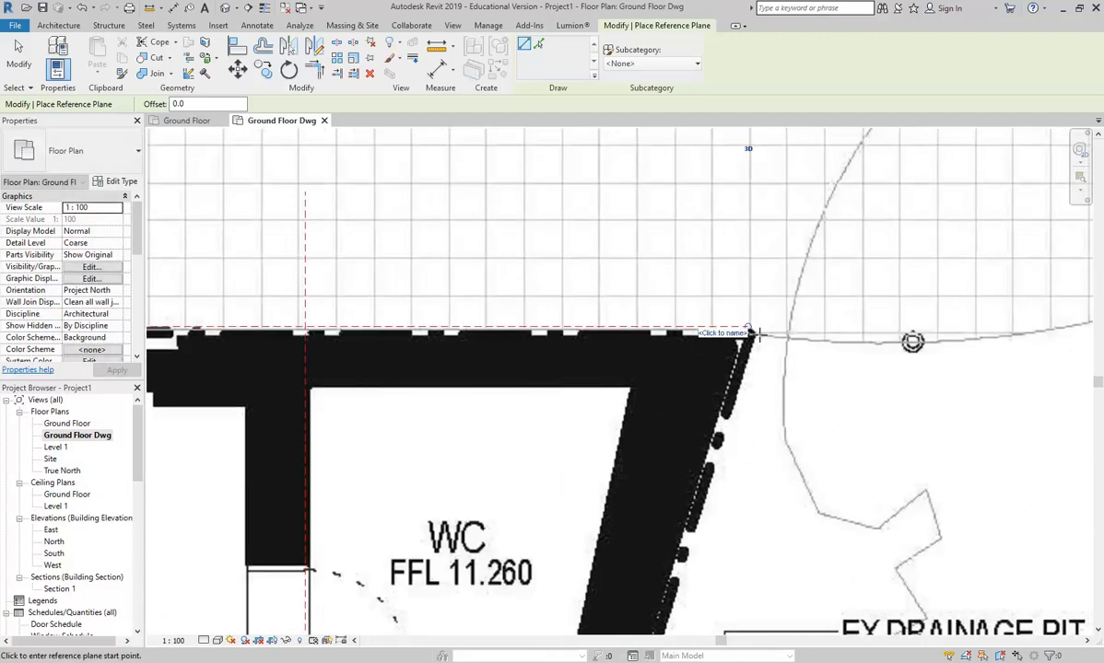
- Extend the upper boundary's reference plane beyond the WC corner and past the left vertical reference plane, and finish placing planes
left_click(934, 340)
scroll(632, 400, "down", 3)
scroll(543, 409, "down", 2)
middle_click_drag(622, 380, 743, 314)
middle_click_drag(447, 478, 926, 448)
scroll(926, 448, "down", 1)
middle_click_drag(355, 314, 536, 328)
scroll(516, 320, "up", 5)
left_click_drag(610, 341, 273, 360)
scroll(270, 360, "down", 5)
scroll(273, 361, "down", 3)
middle_click_drag(392, 386, 485, 383)
key("Escape")
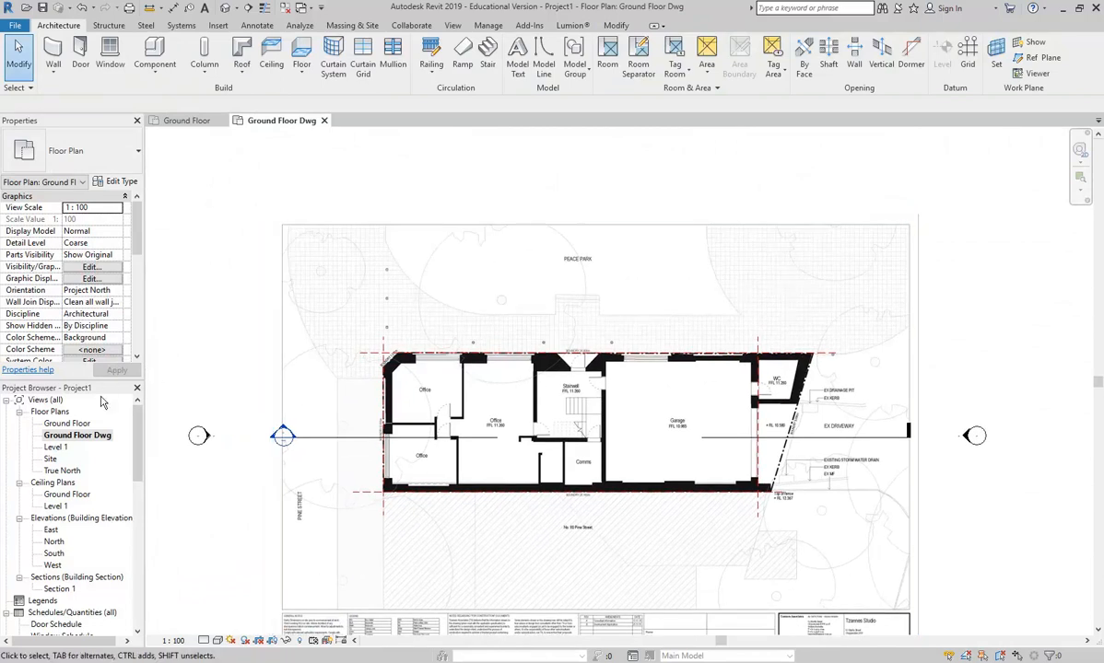
- Check the reference planes in the Ground Floor plan, the North and South elevations and Section 1, ending on Ground Floor
double_click(64, 424)
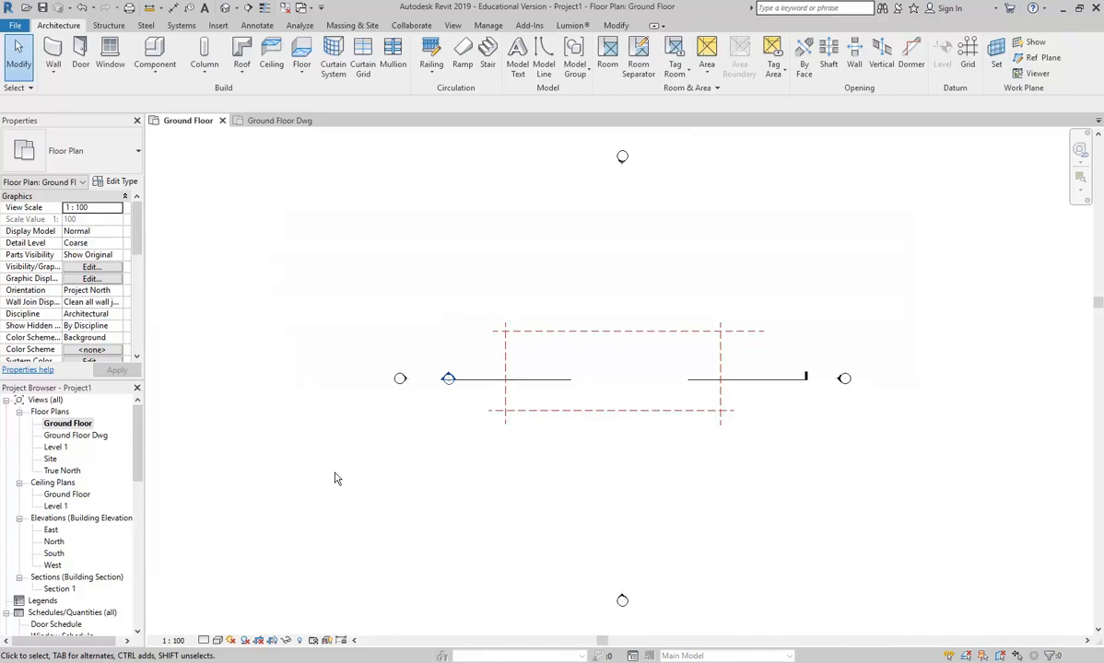
double_click(54, 542)
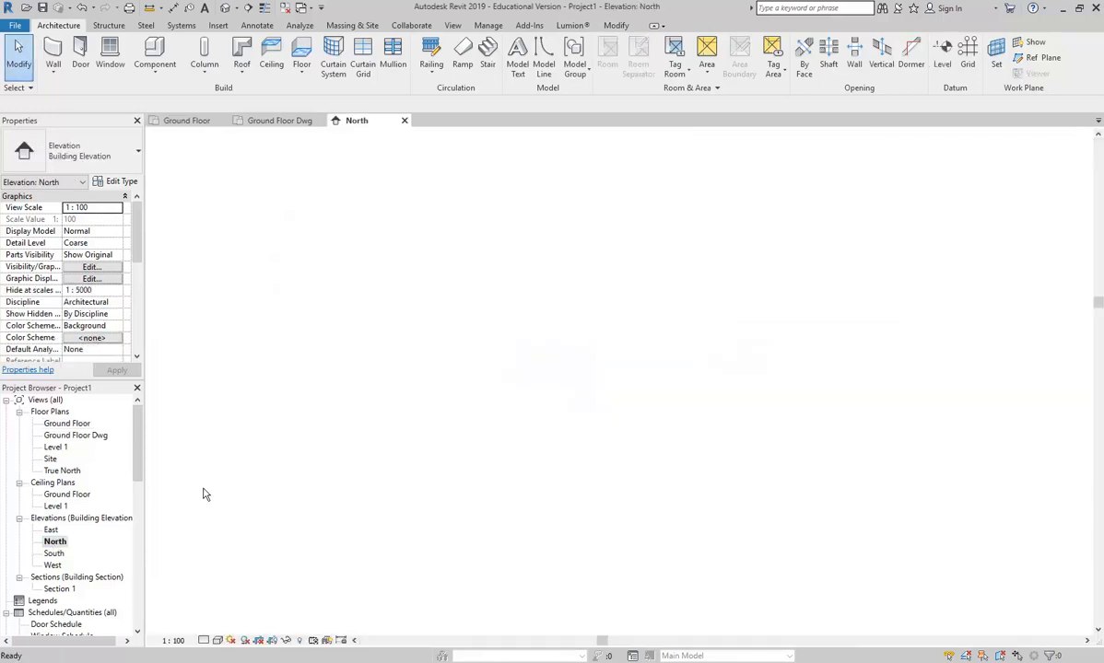
left_click(891, 318)
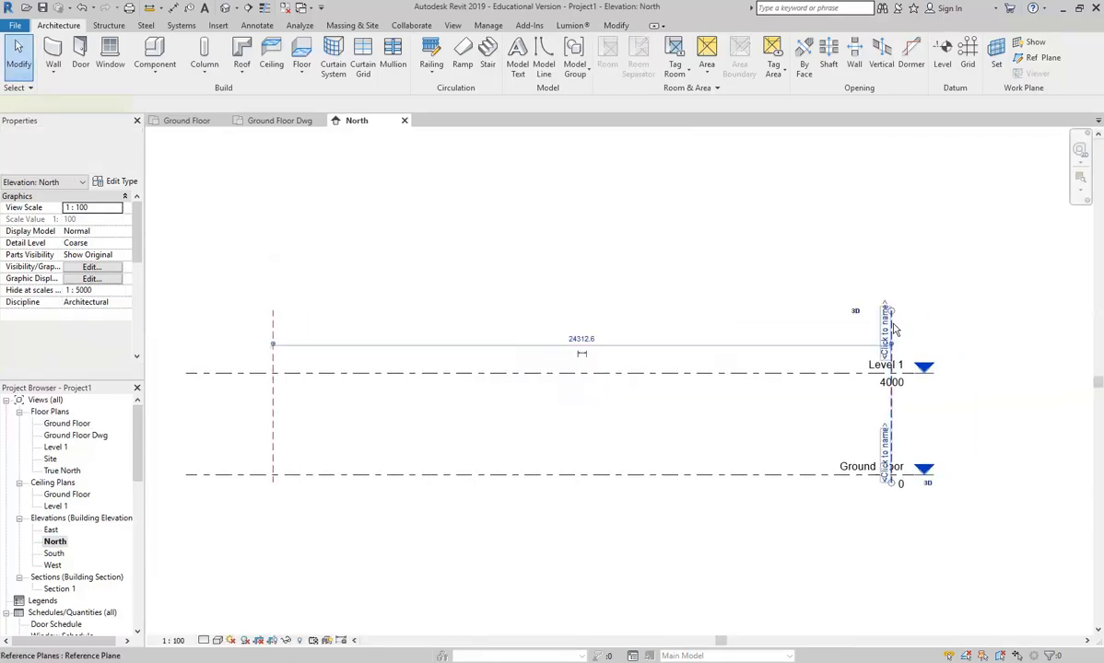
left_click(337, 195)
double_click(54, 553)
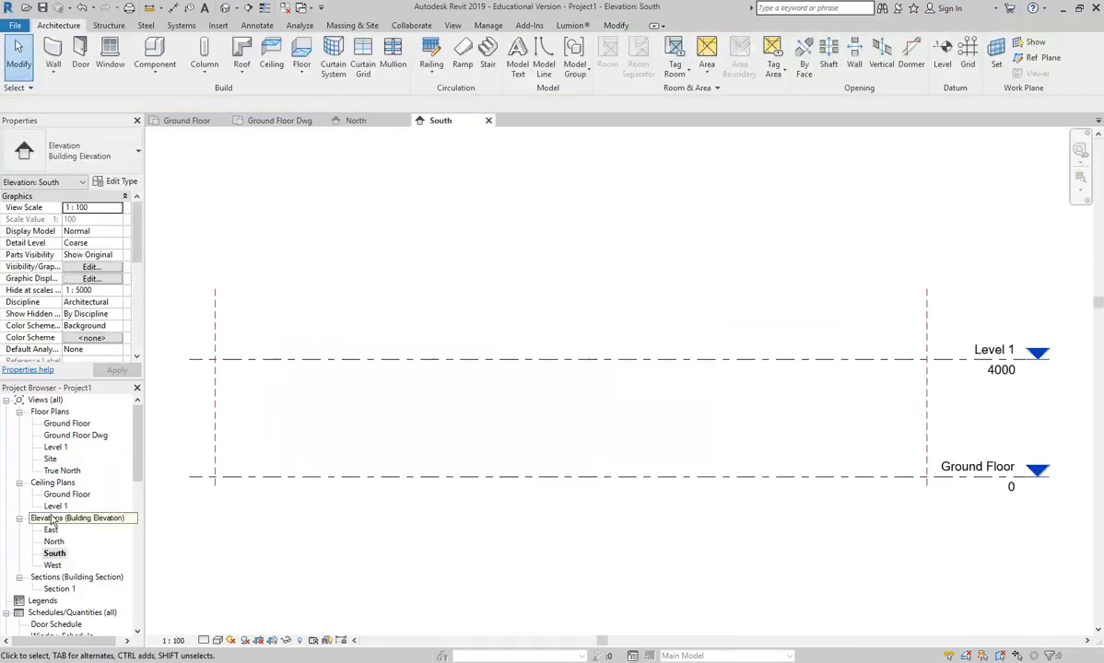
double_click(59, 589)
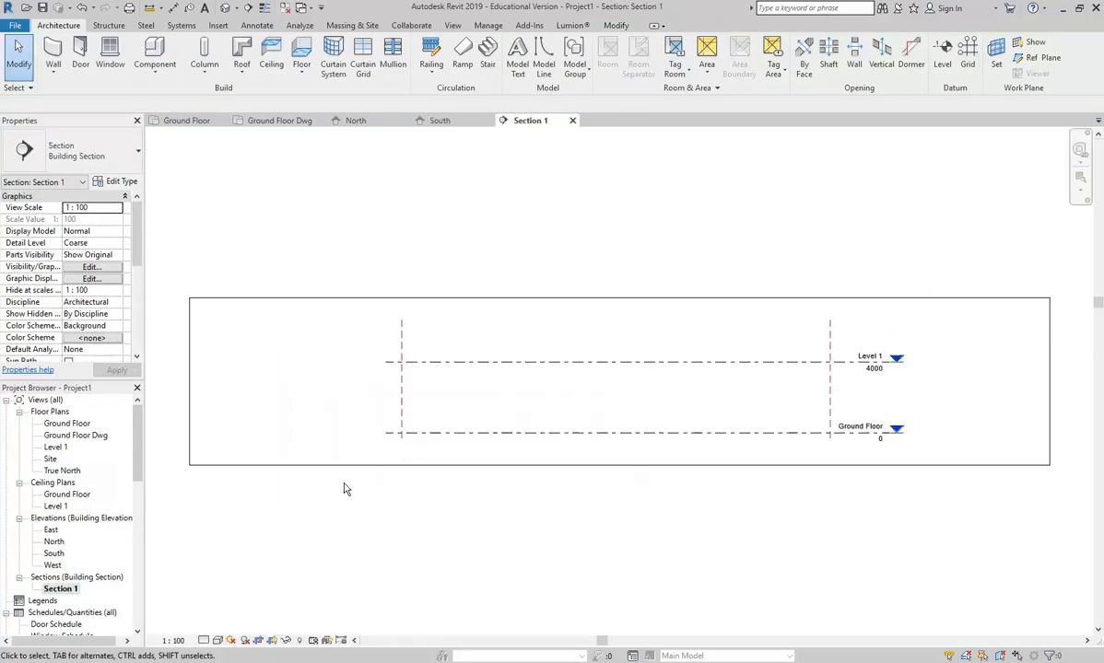
double_click(67, 423)
scroll(608, 387, "up", 5)
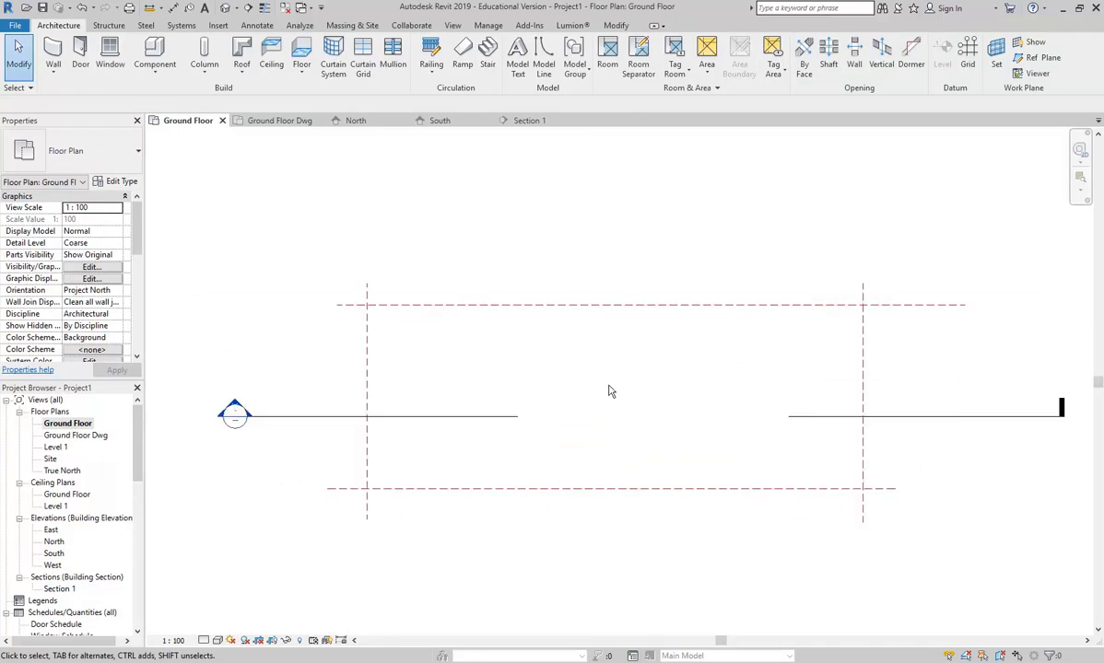
- In the Ground Floor Dwg view, measure the depth of the right side of the upper wall pier between the two office windows
double_click(75, 434)
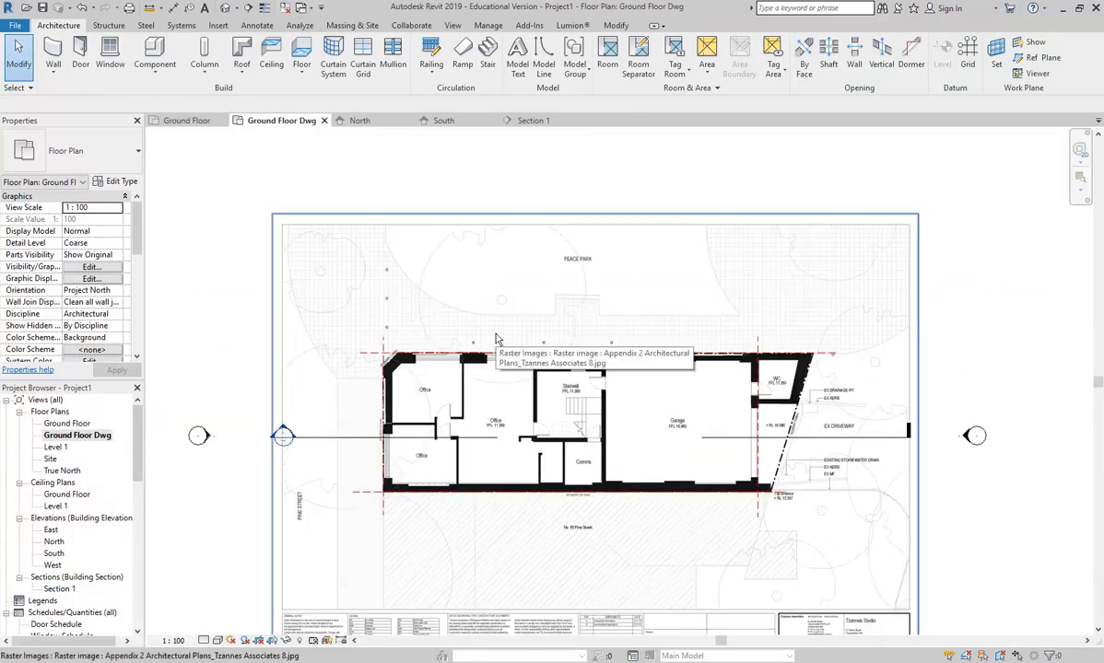
scroll(465, 380, "up", 3)
mouse_move(475, 392)
middle_mouse_down()
mouse_move(449, 388)
mouse_move(475, 404)
mouse_move(456, 397)
middle_mouse_up()
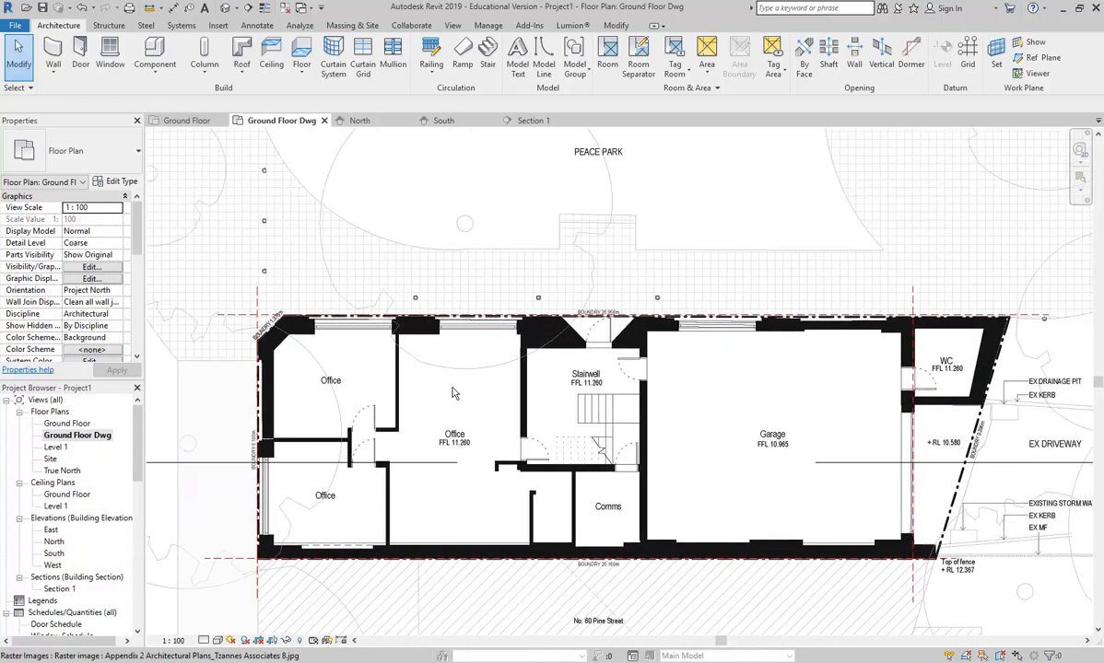
scroll(413, 318, "up", 10)
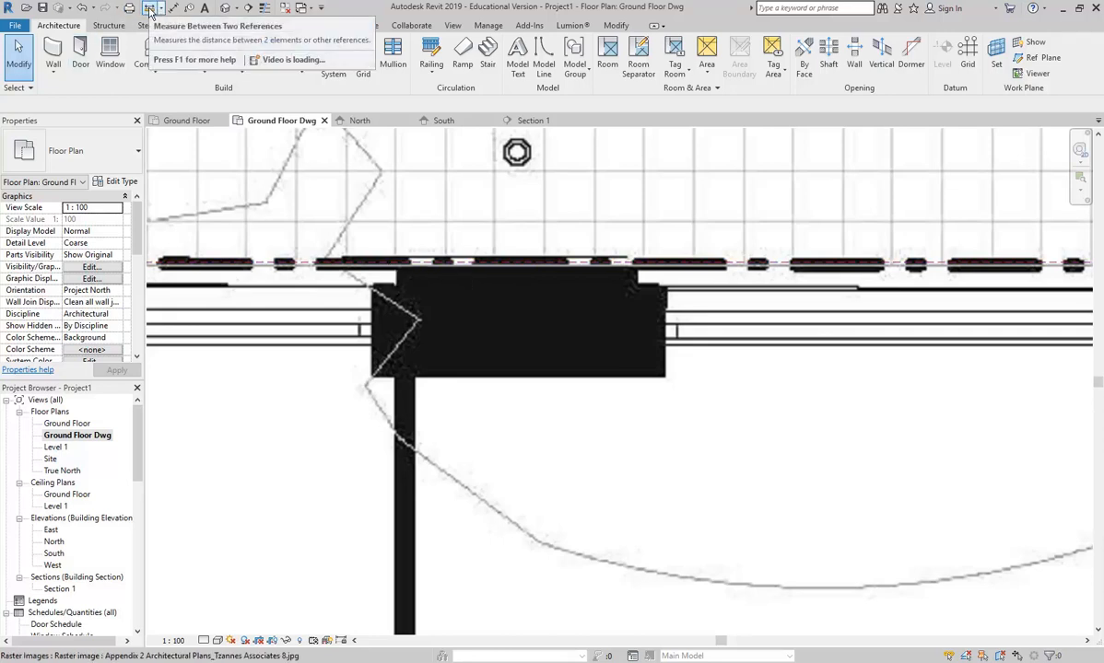
left_click(148, 10)
scroll(686, 323, "up", 3)
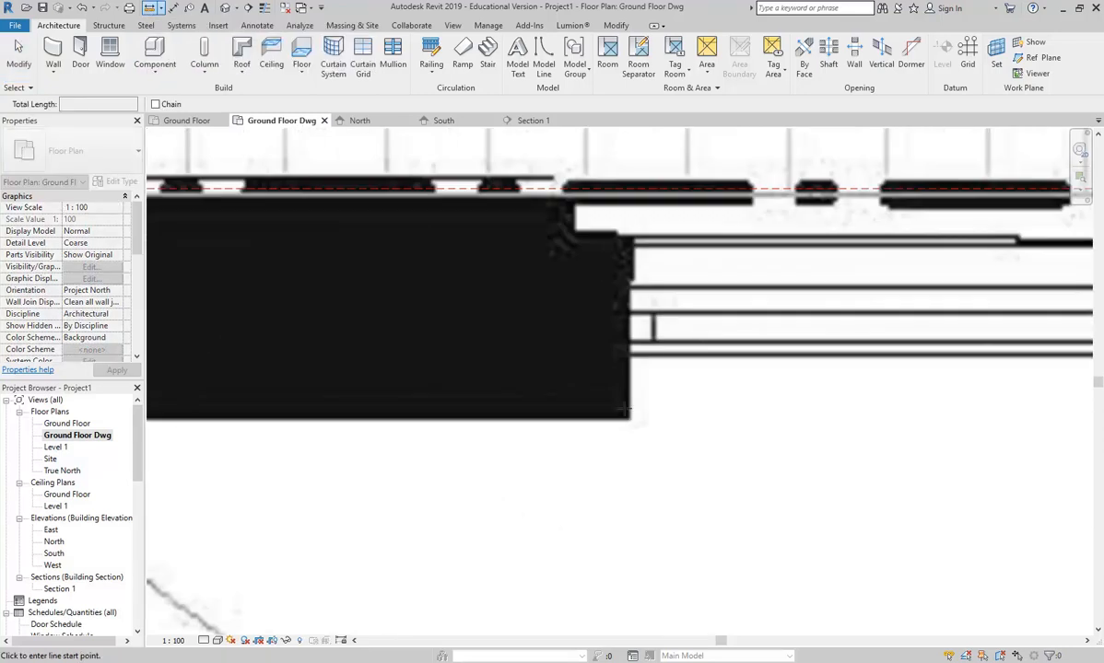
left_click(627, 421)
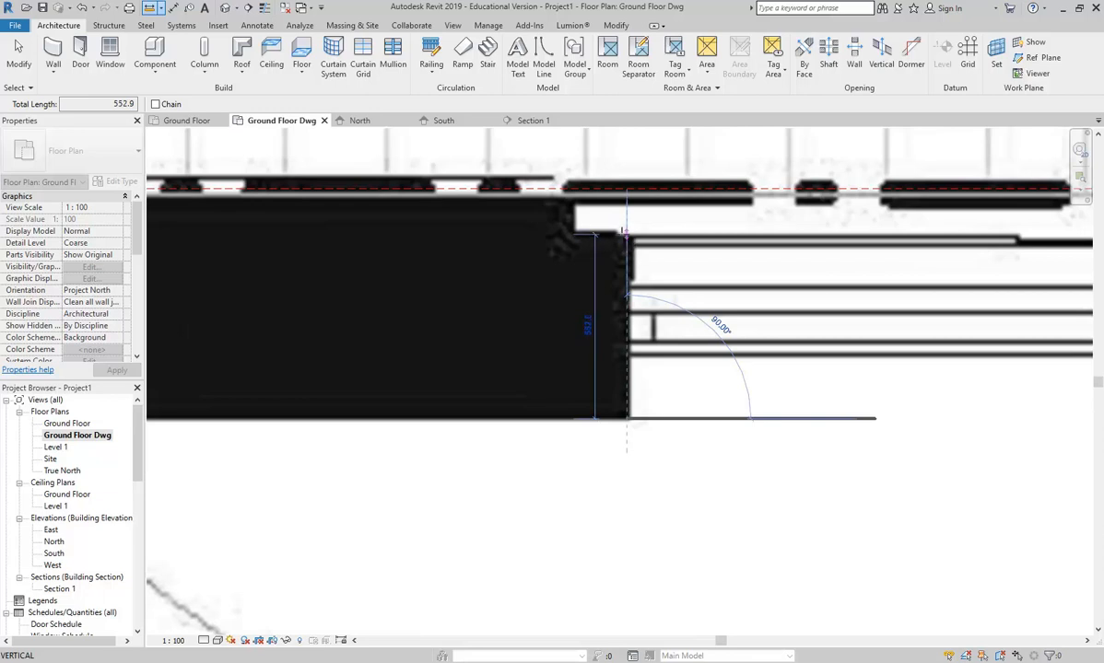
left_click(627, 230)
- Measure the depth of the same pier's left side and the offset from its stepped shoulder to the upper reference plane
scroll(626, 231, "down", 2)
middle_click_drag(253, 242, 598, 311)
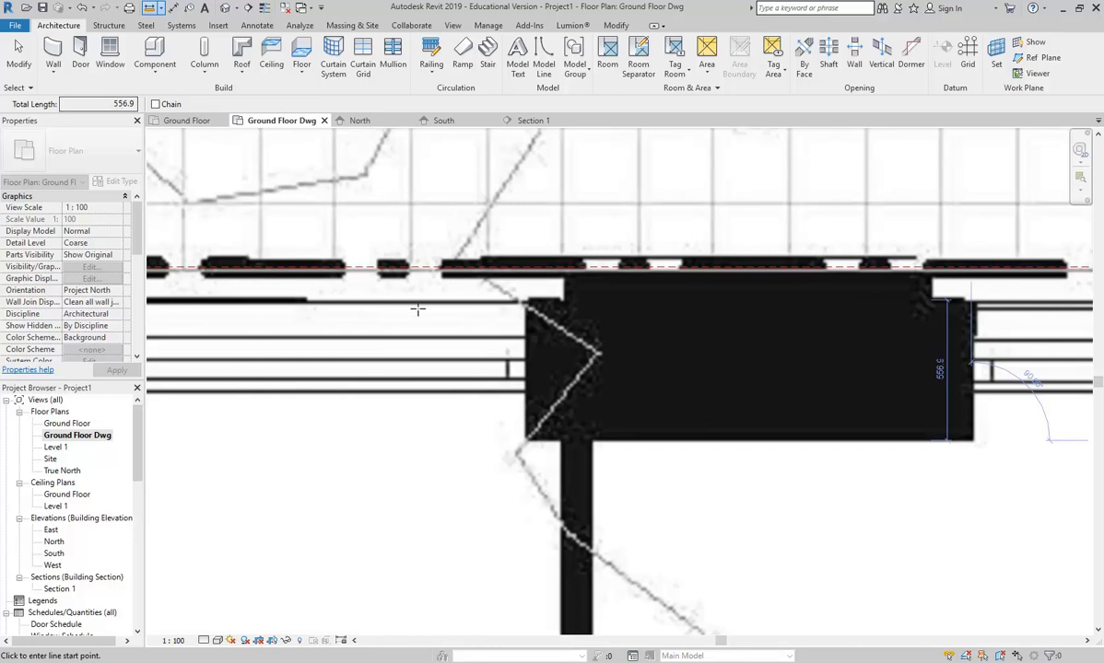
scroll(528, 349, "up", 1)
middle_click_drag(529, 350, 499, 407)
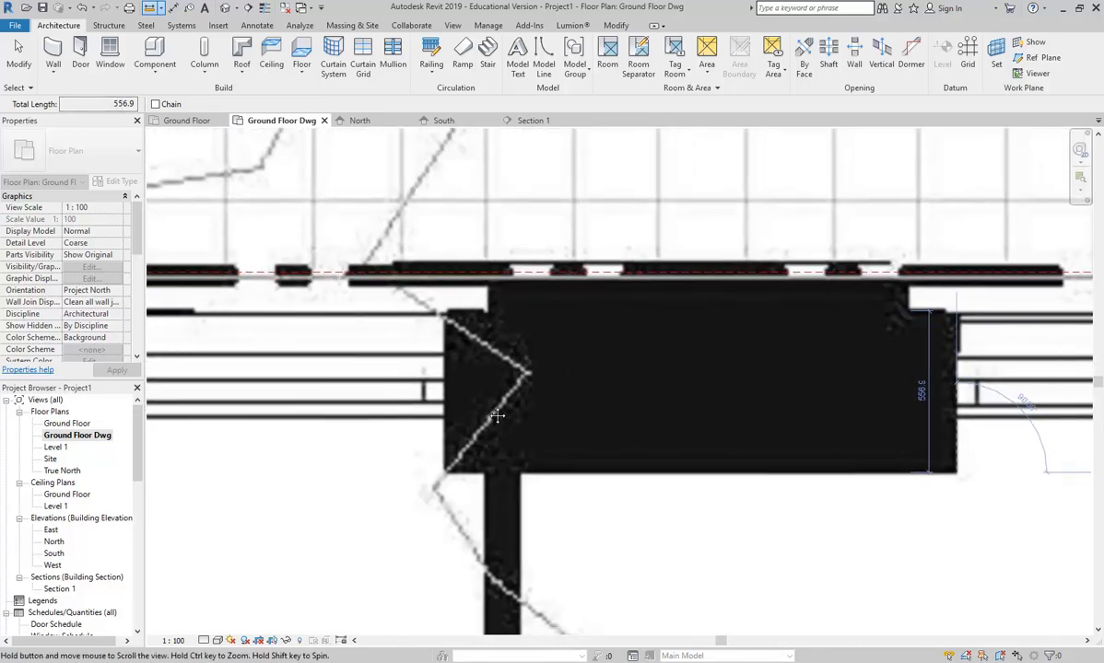
left_click(446, 472)
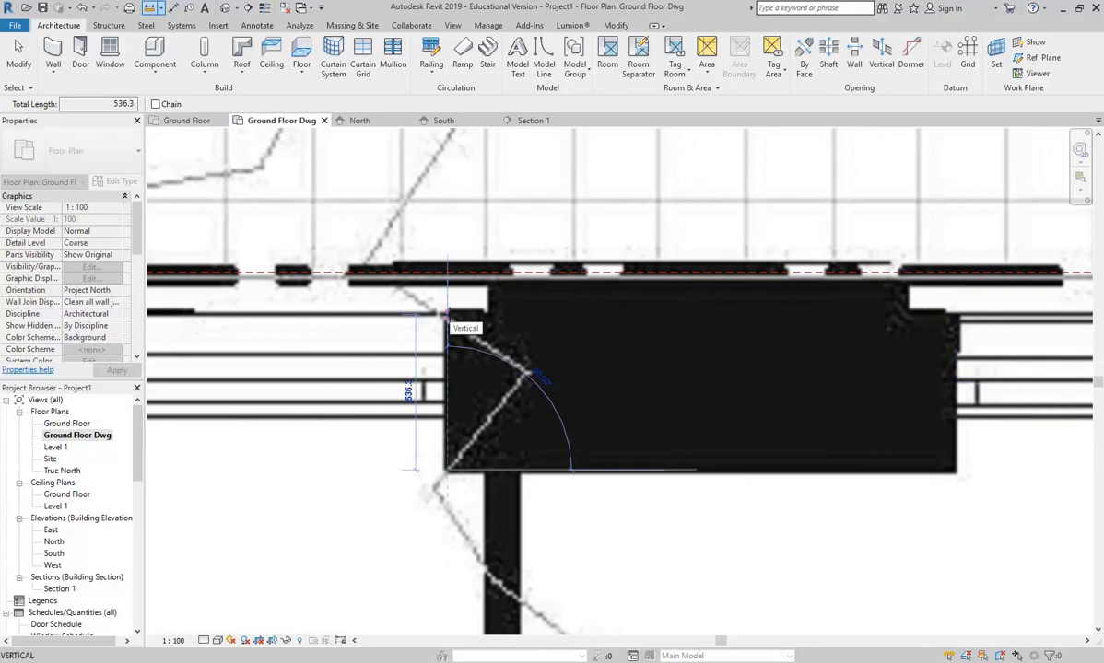
left_click(446, 317)
left_click(488, 313)
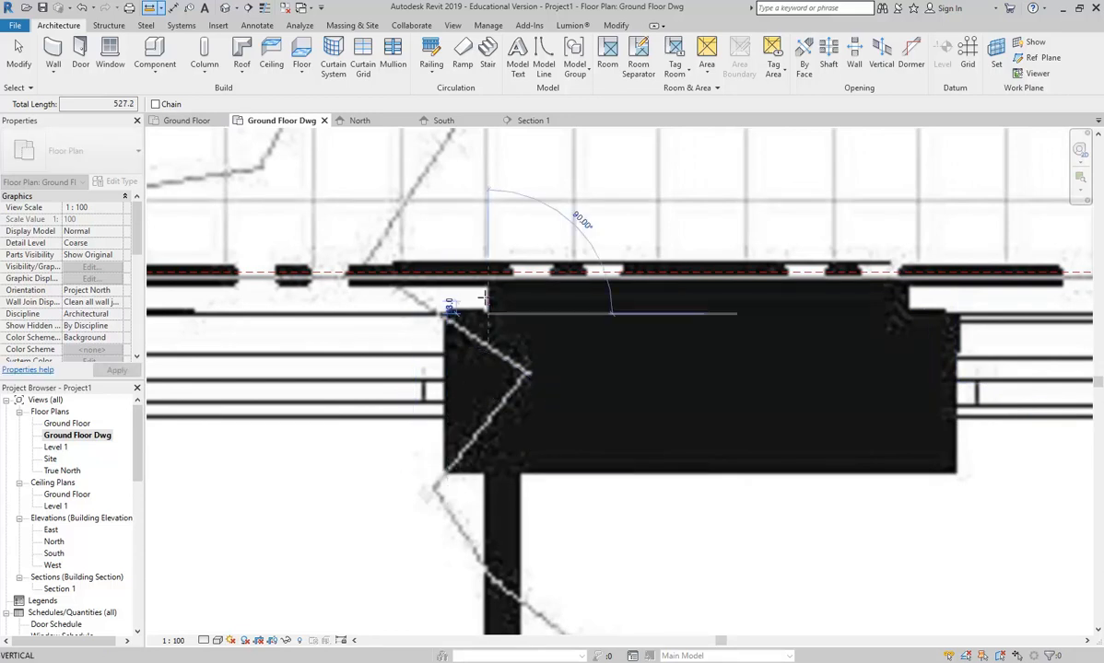
left_click(489, 272)
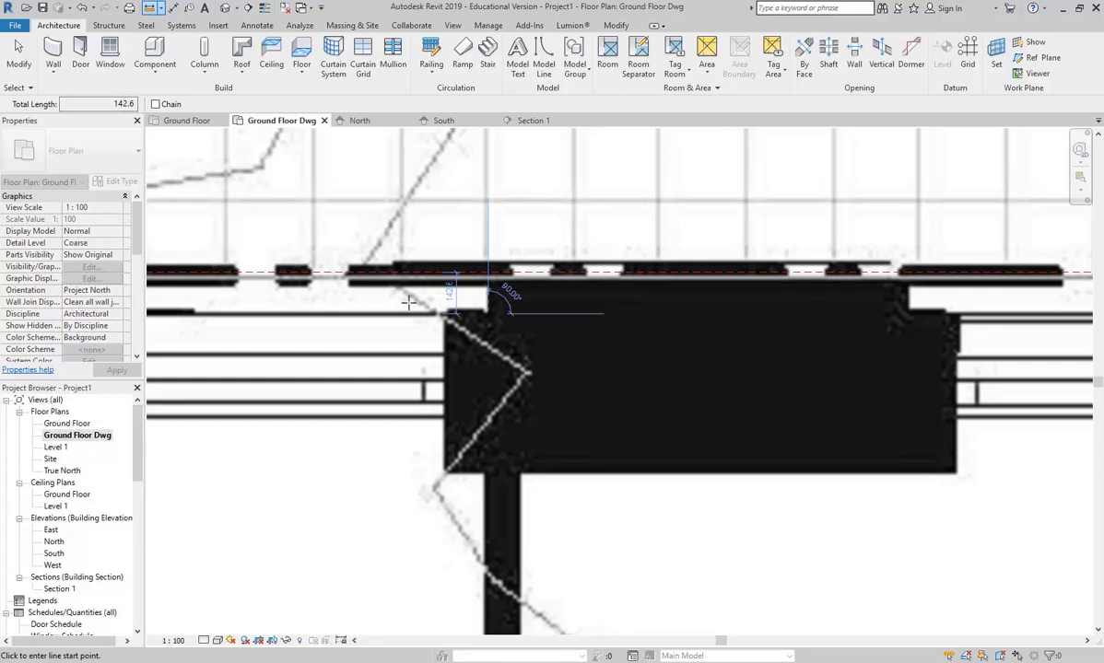
- Measure the depth of the upper wall pier's left side from its stepped shoulder to its inner face, and finish measuring
left_click(443, 473)
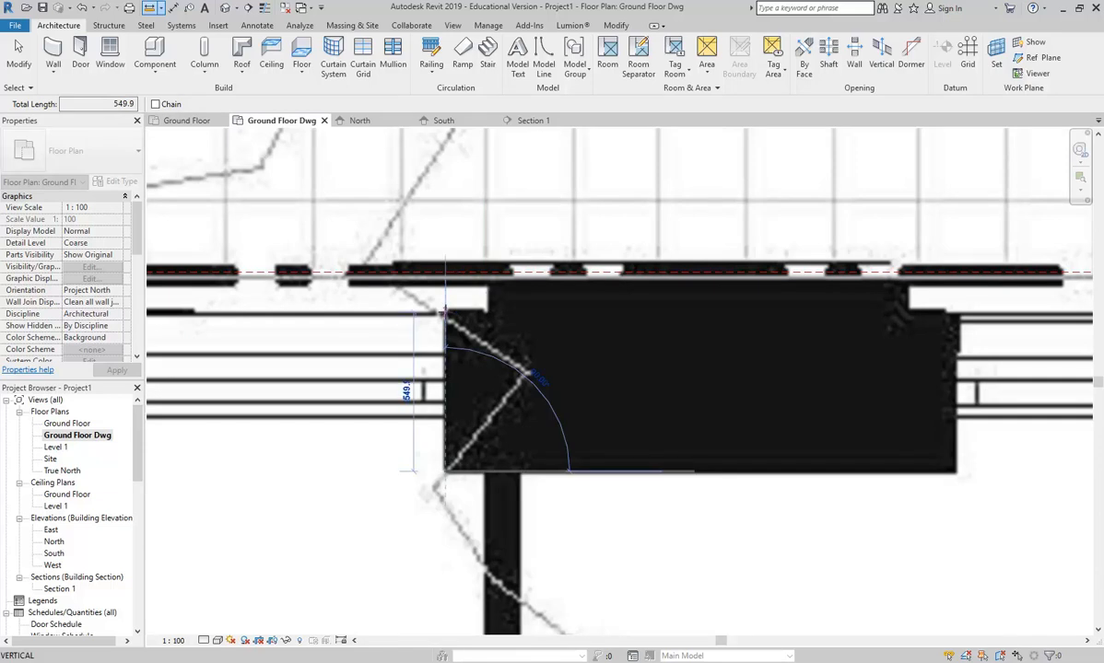
left_click(445, 312)
scroll(482, 430, "down", 1)
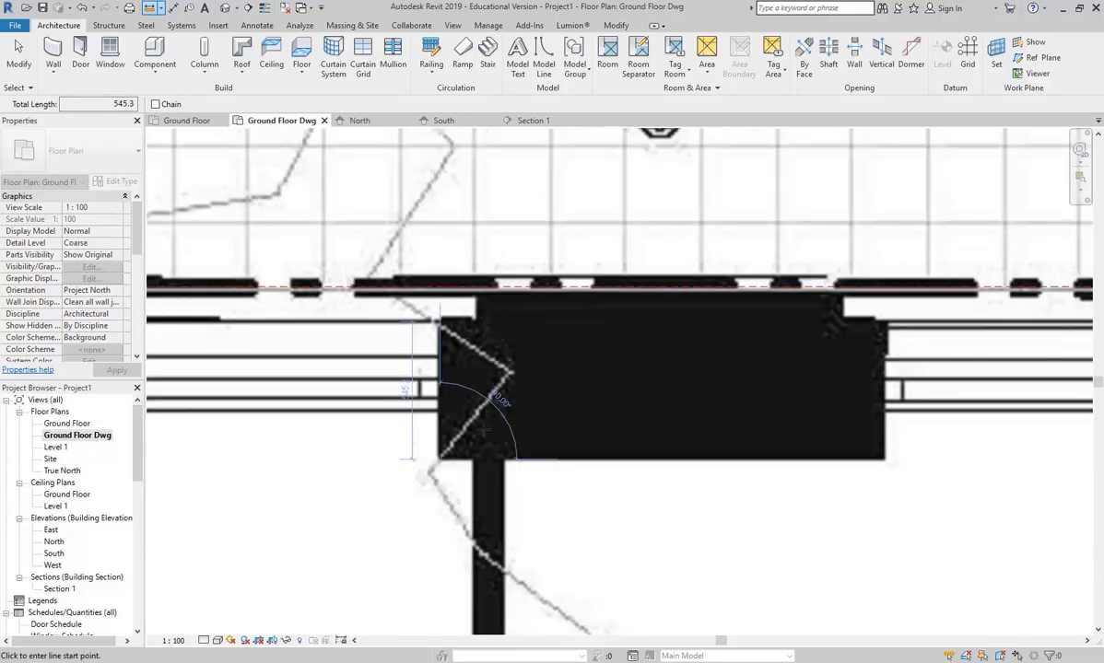
scroll(404, 381, "down", 2)
middle_click_drag(405, 381, 564, 333)
key("Escape")
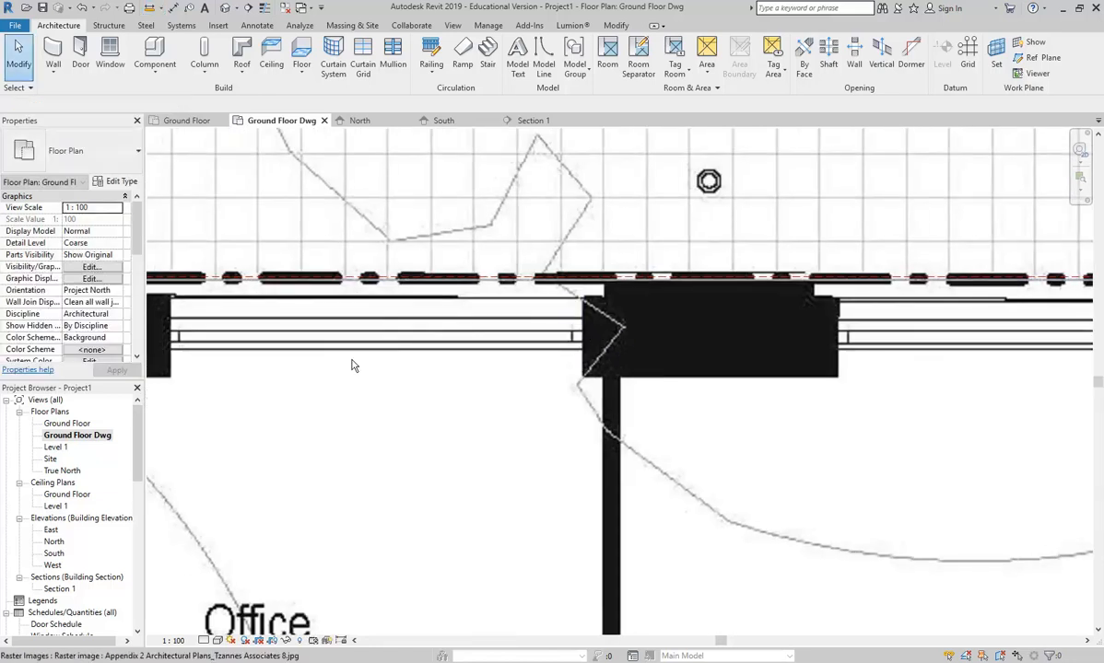
scroll(357, 363, "down", 2)
middle_click_drag(356, 363, 564, 334)
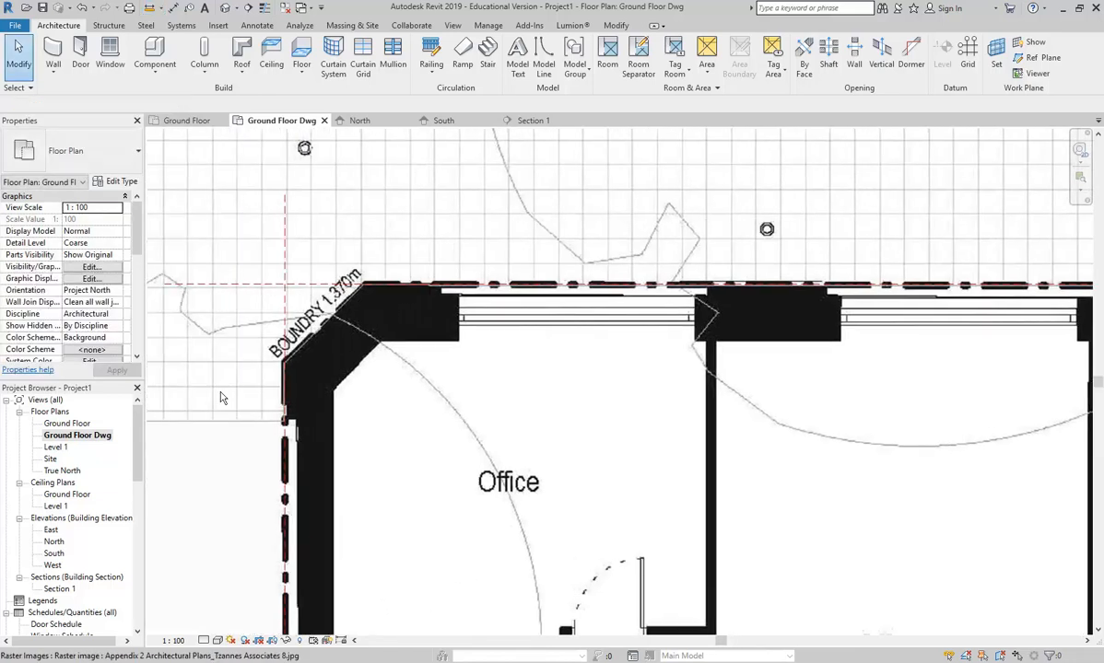
- Open the Ground Floor plan view with the boundary reference planes
double_click(67, 423)
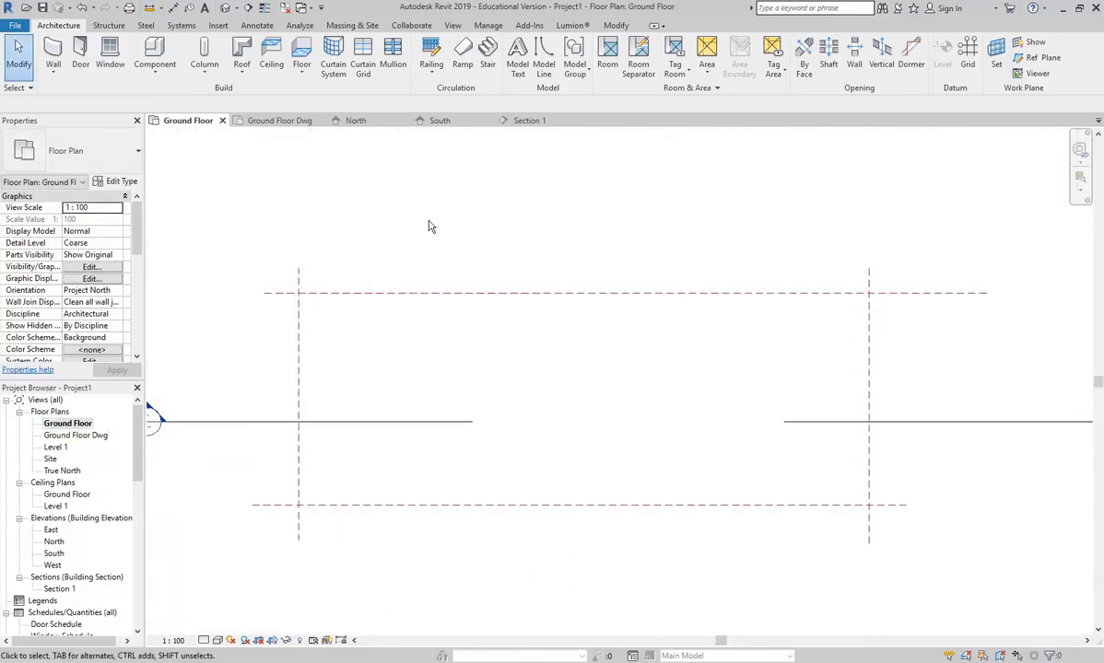
scroll(427, 342, "up", 1)
middle_click_drag(435, 350, 419, 345)
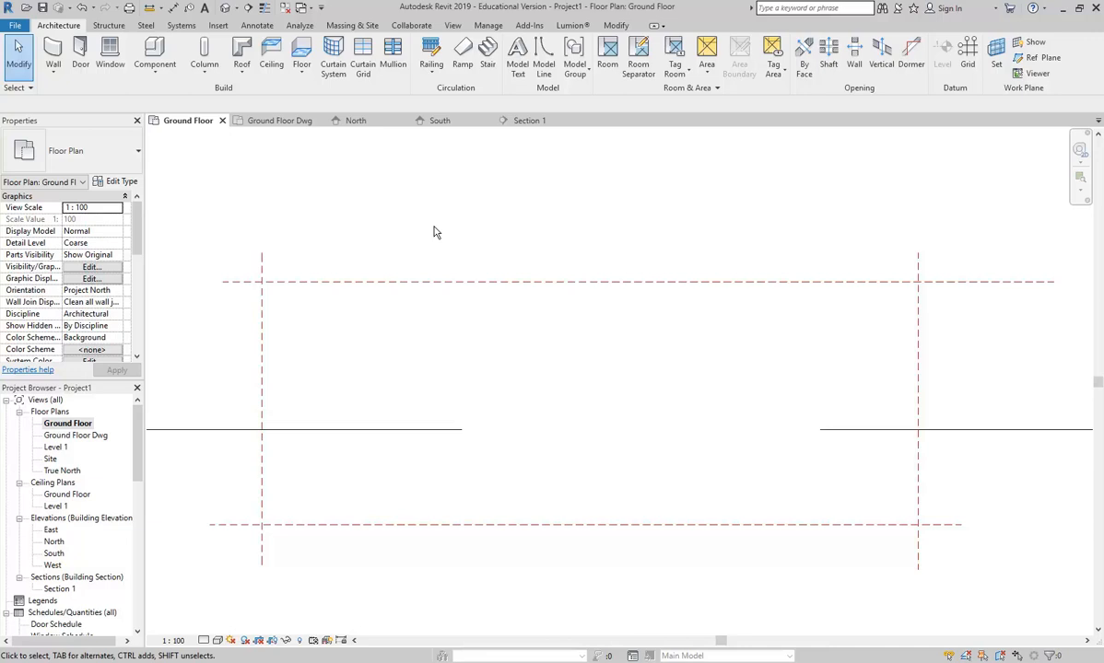
left_click(622, 26)
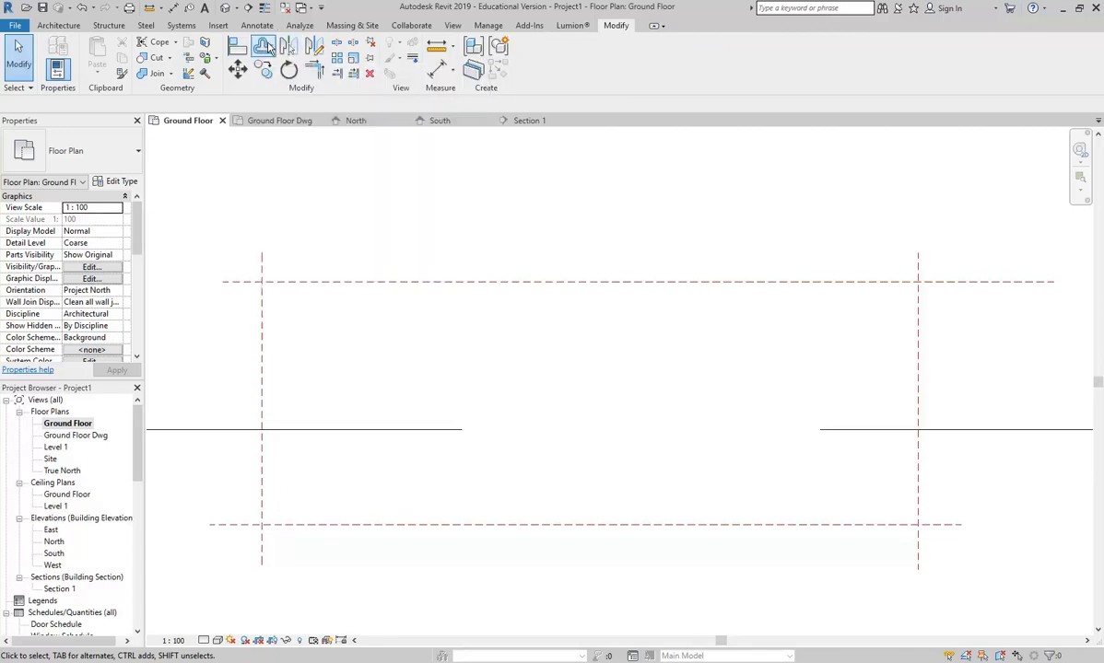
left_click(262, 46)
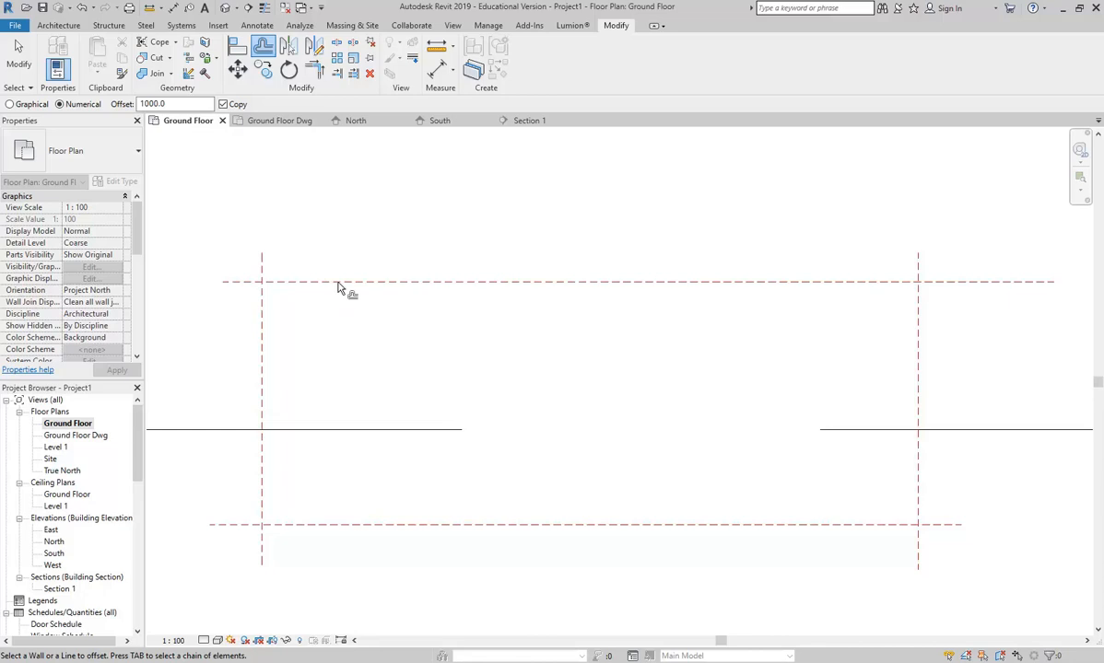
right_click(336, 192)
left_click(364, 201)
right_click(351, 194)
left_click(378, 207)
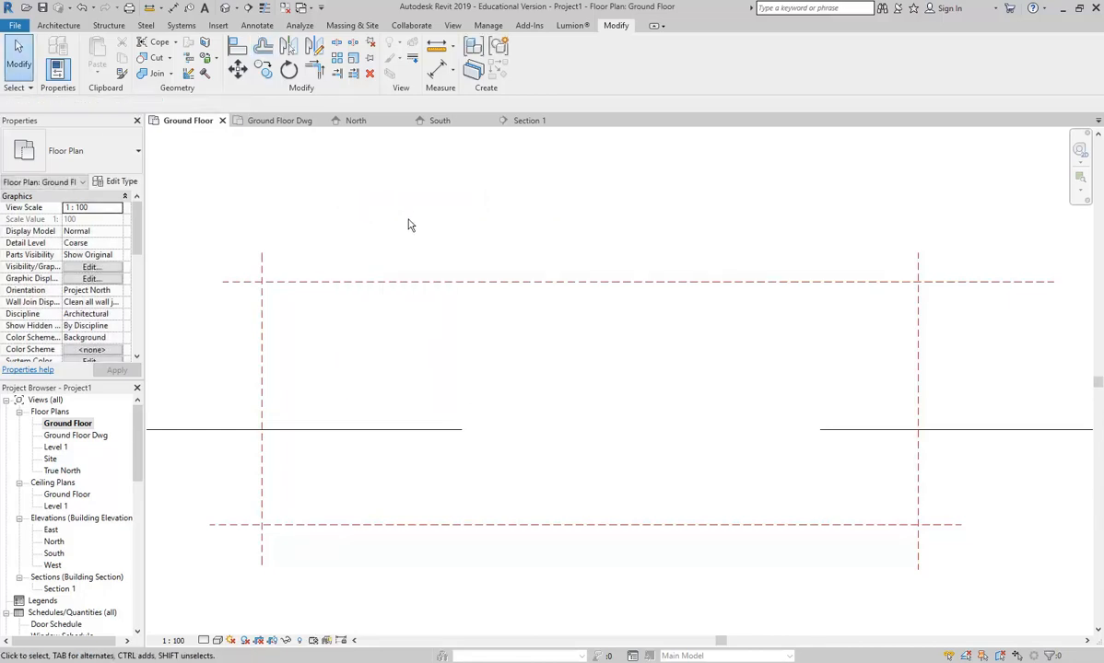
- Place a reference plane 150 mm inside the upper boundary reference plane by picking that plane with an offset
left_click(54, 25)
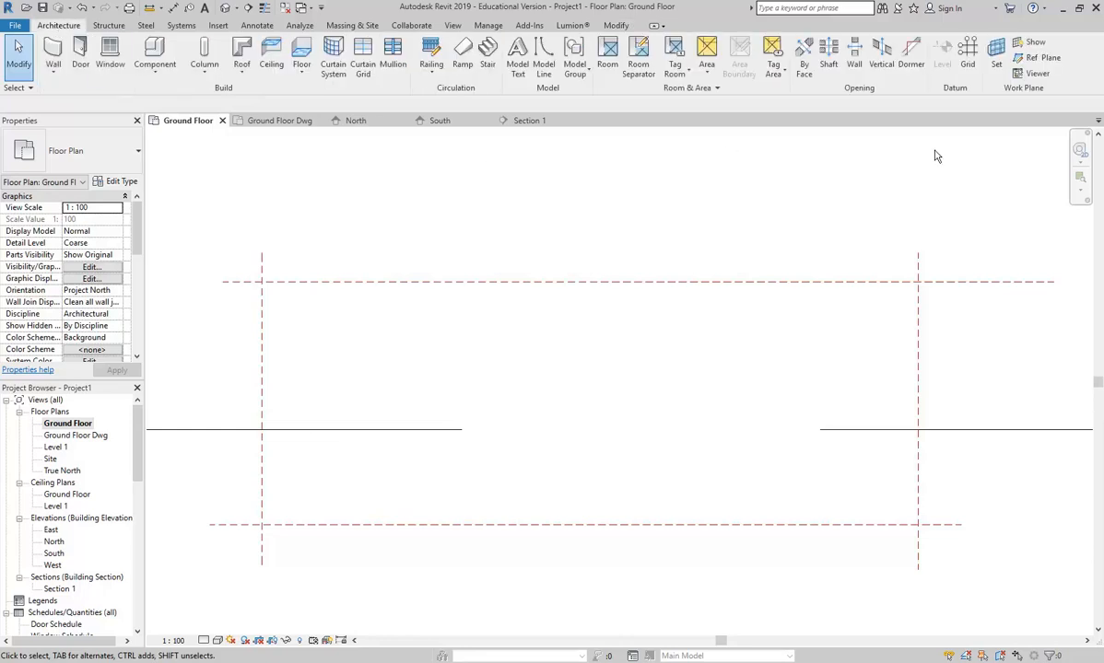
left_click(1037, 58)
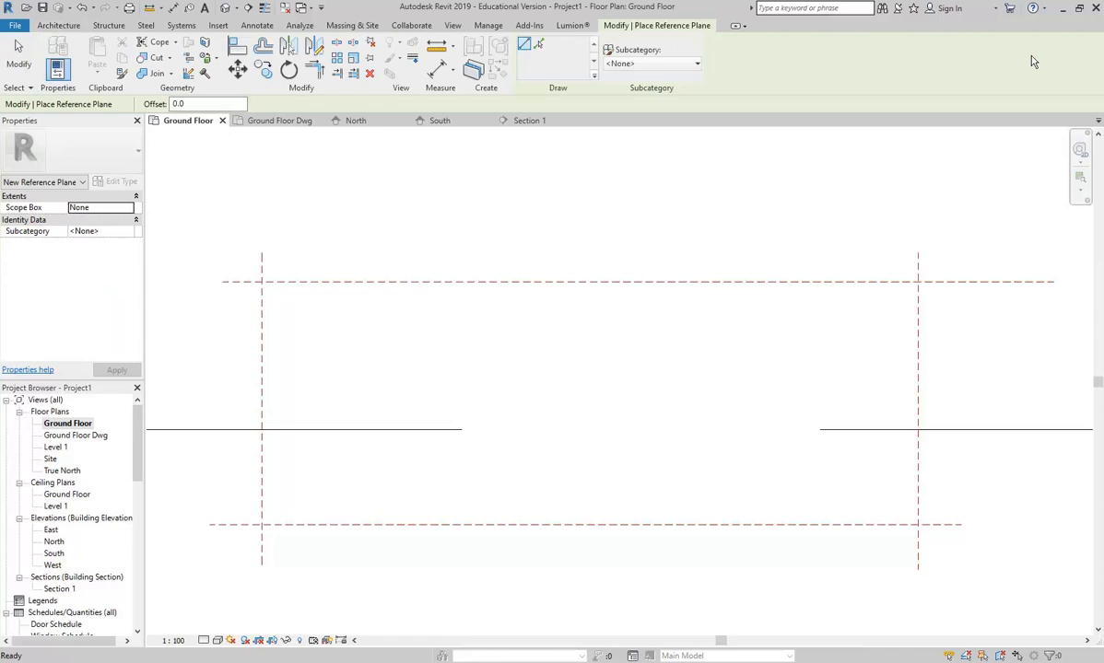
left_click(539, 47)
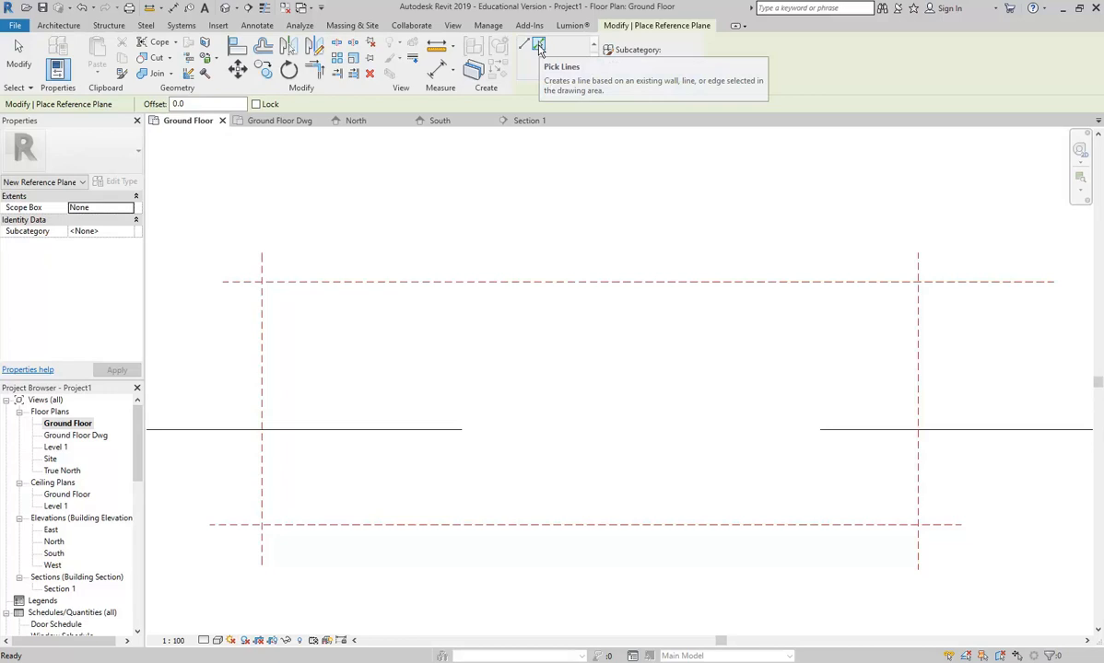
double_click(179, 103)
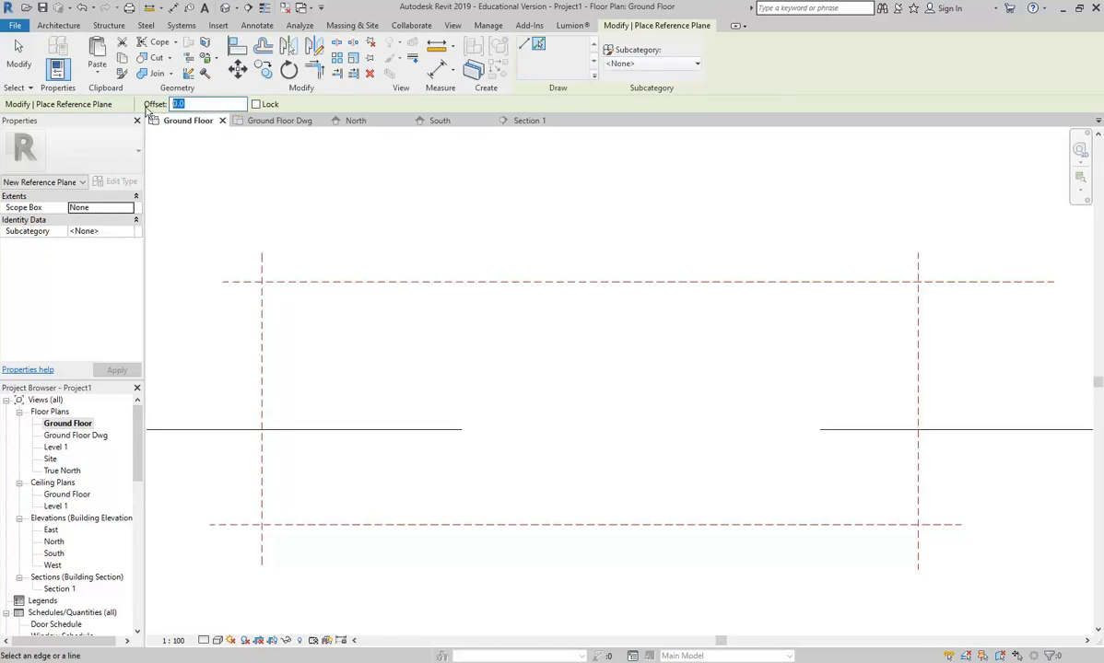
type("15")
left_click(358, 284)
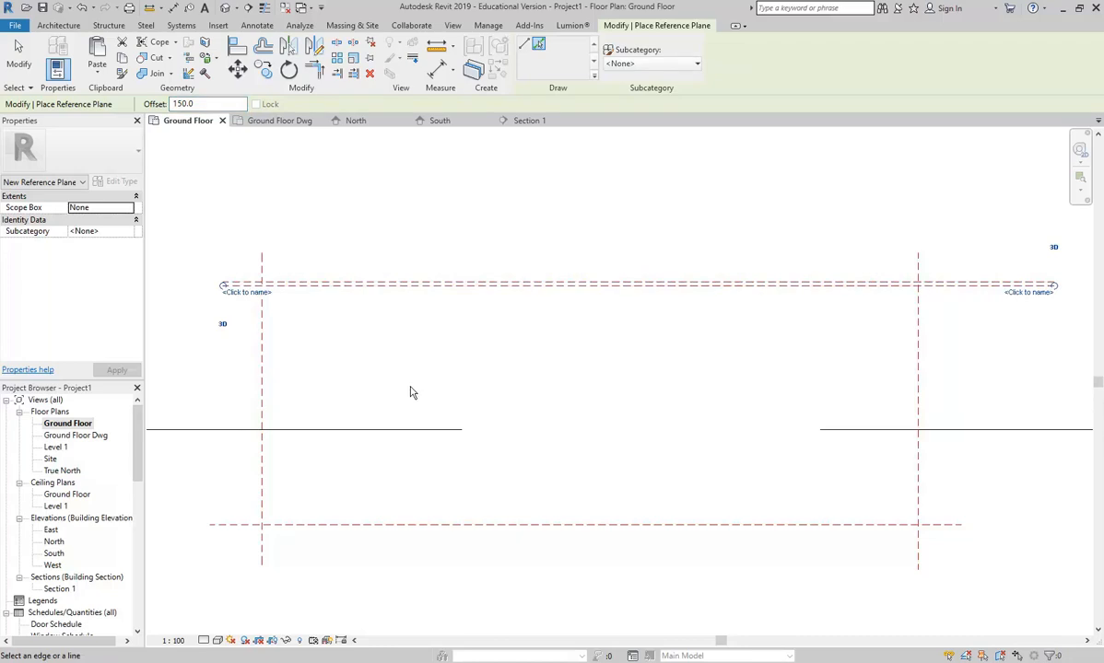
- Place another reference plane 550 mm further inside, offset from the 150 mm plane, and finish placing planes
left_click_drag(212, 105, 148, 106)
type("550")
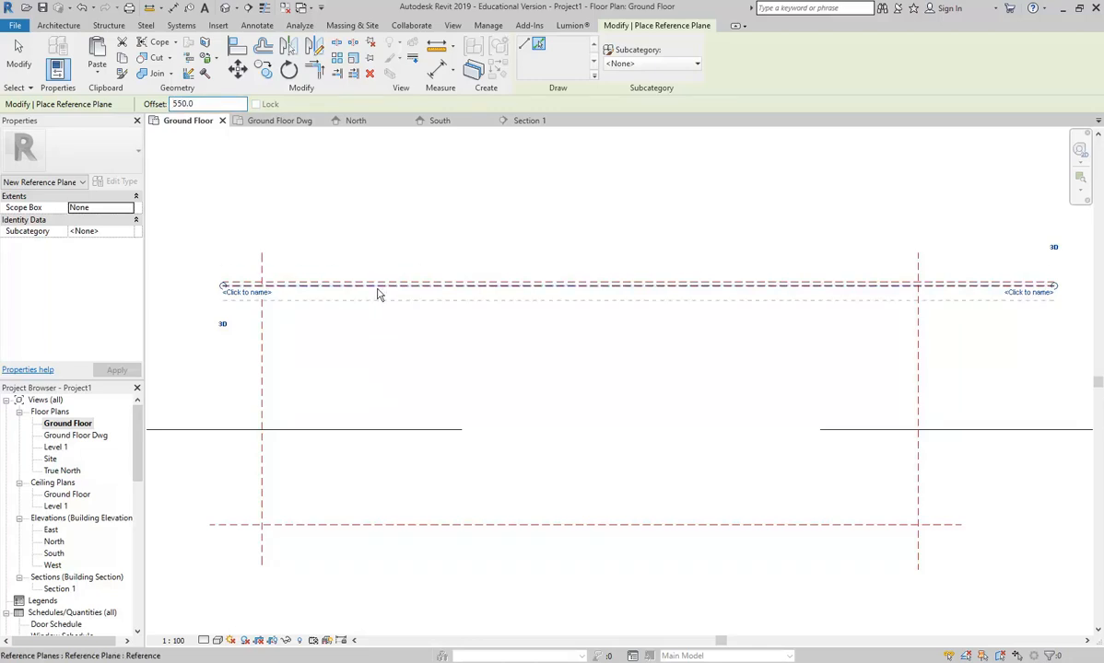
right_click(341, 174)
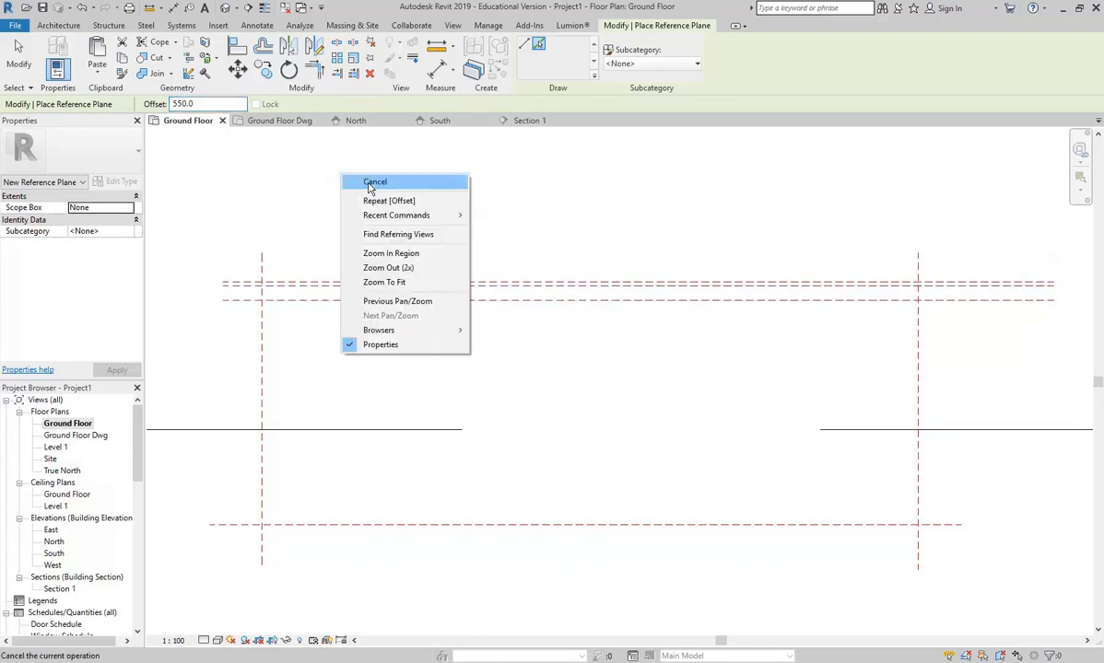
left_click(372, 182)
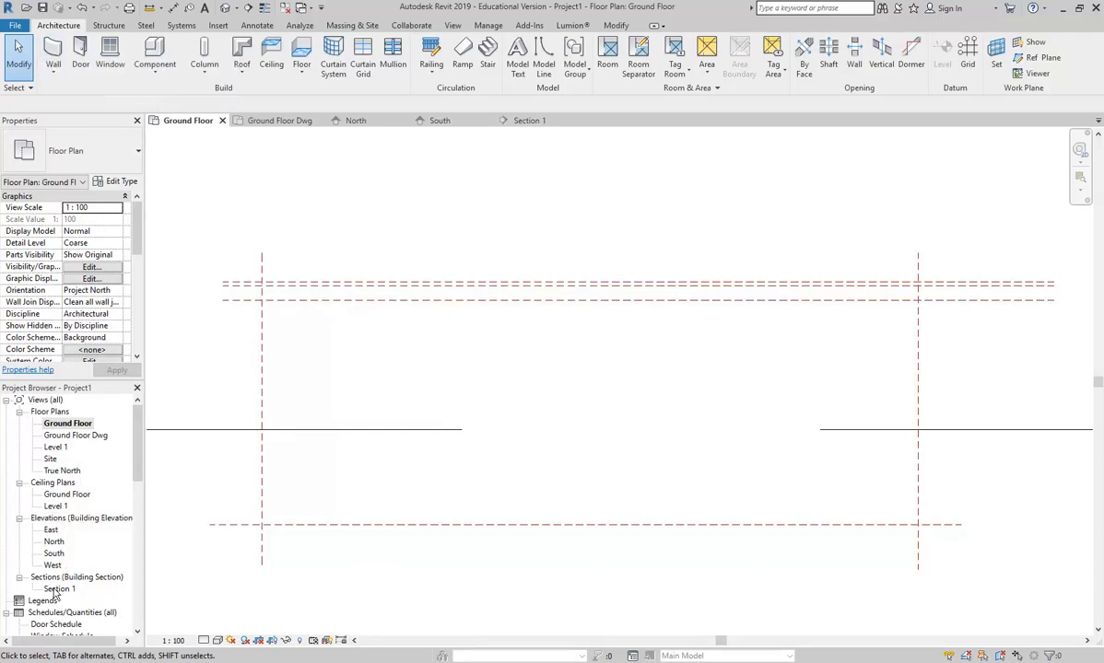
- Examine the levels and reference planes in the South elevation, ending back on the Ground Floor plan
double_click(53, 556)
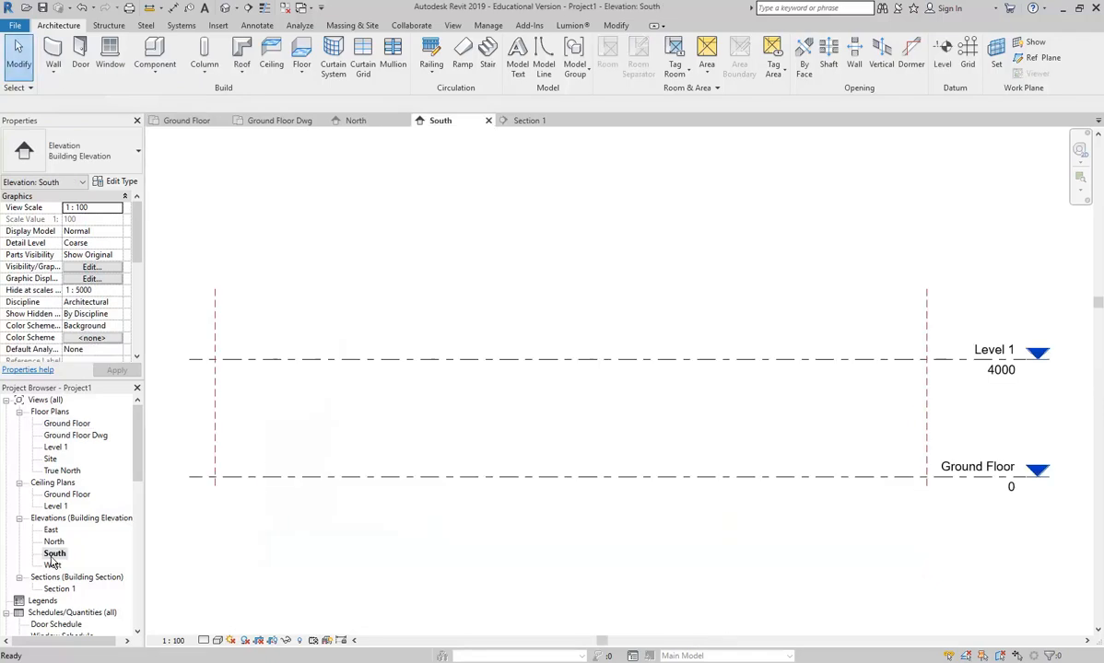
scroll(404, 311, "down", 2)
scroll(404, 311, "down", 1)
middle_click_drag(404, 311, 429, 396)
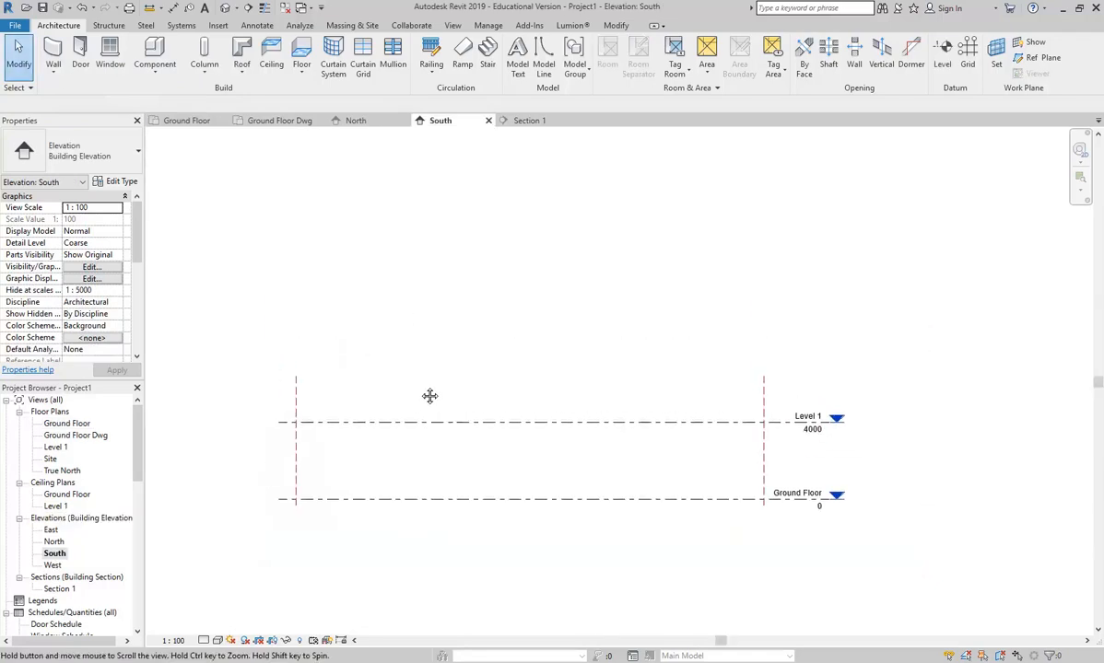
scroll(424, 398, "up", 1)
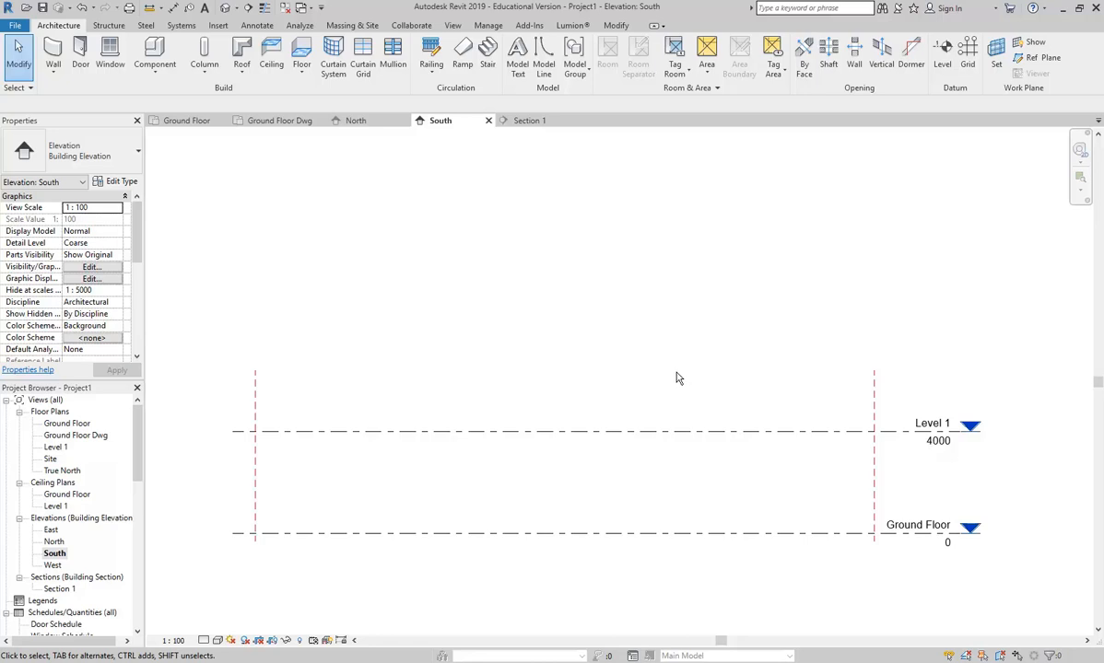
double_click(67, 423)
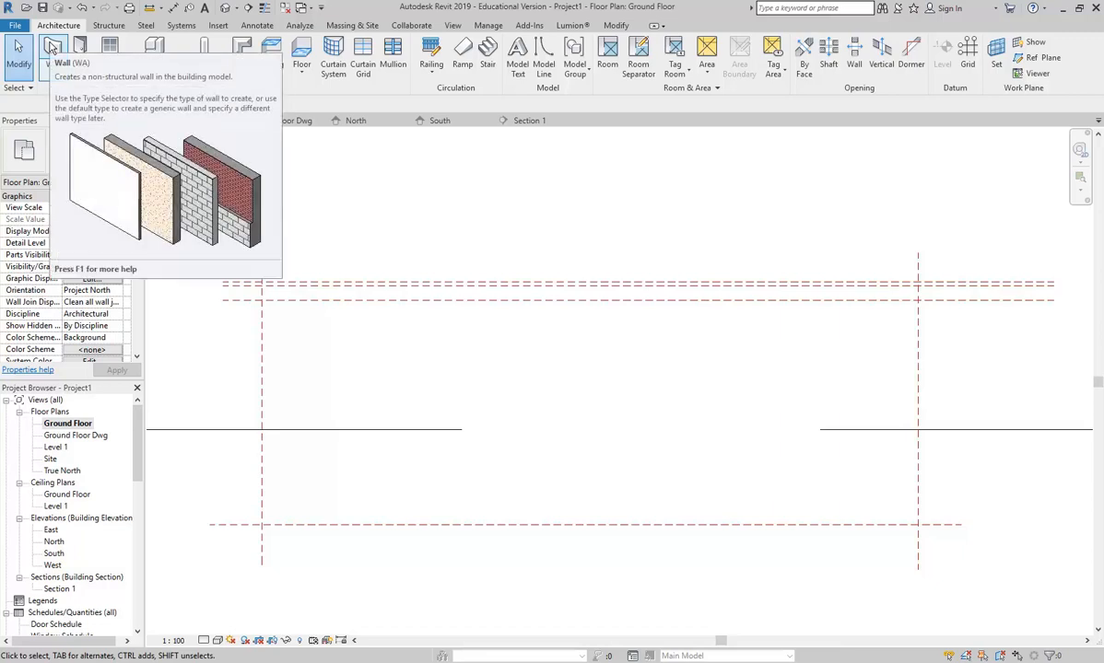
- Start an architectural wall on the Ground Floor plan and choose the Generic 300mm Wall type
left_click(53, 72)
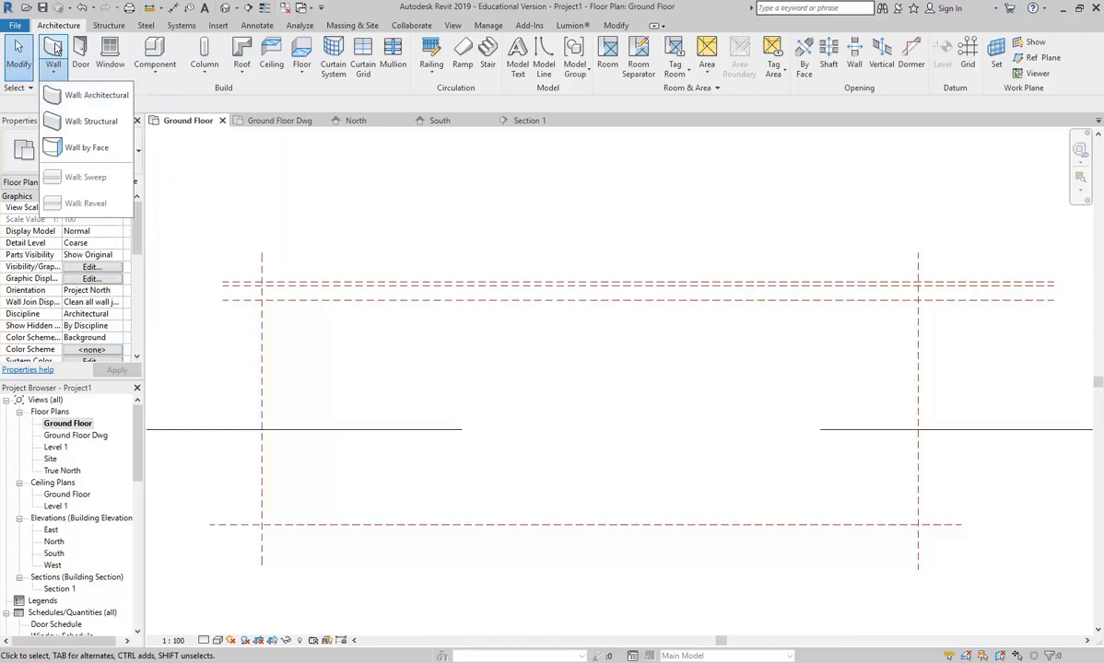
left_click(55, 48)
left_click(55, 48)
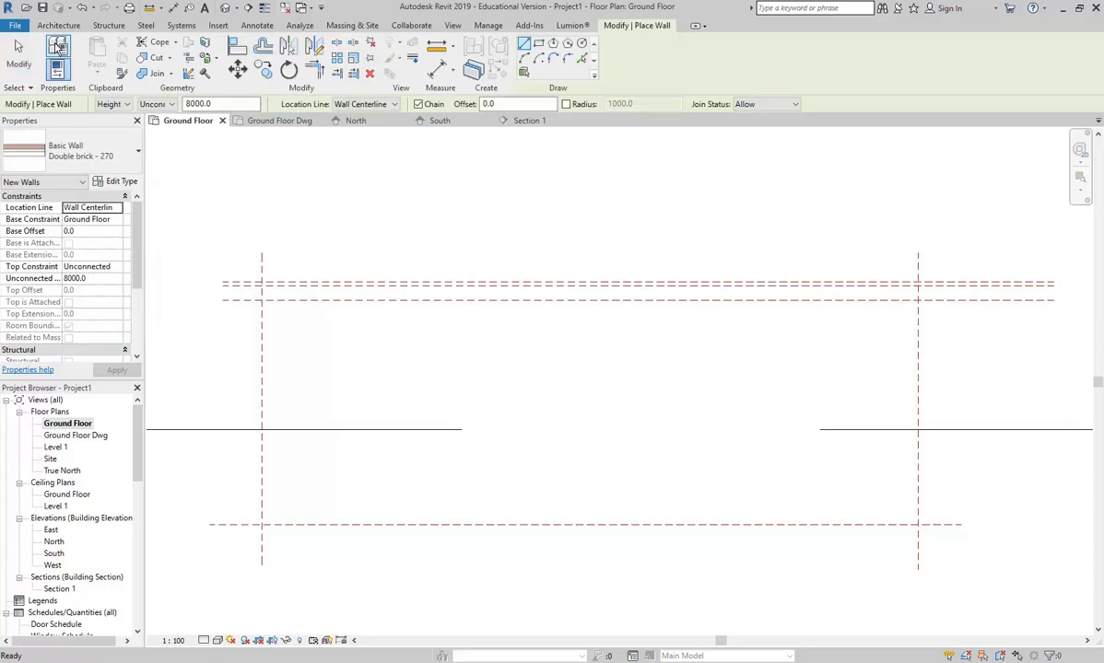
left_click(93, 153)
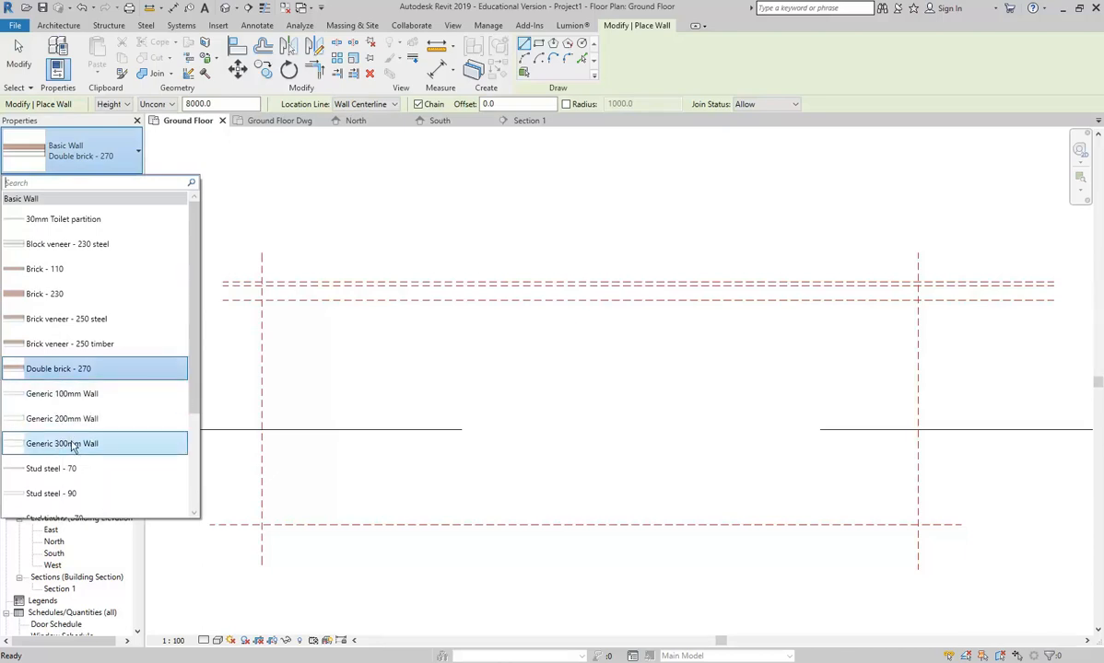
mouse_move(74, 446)
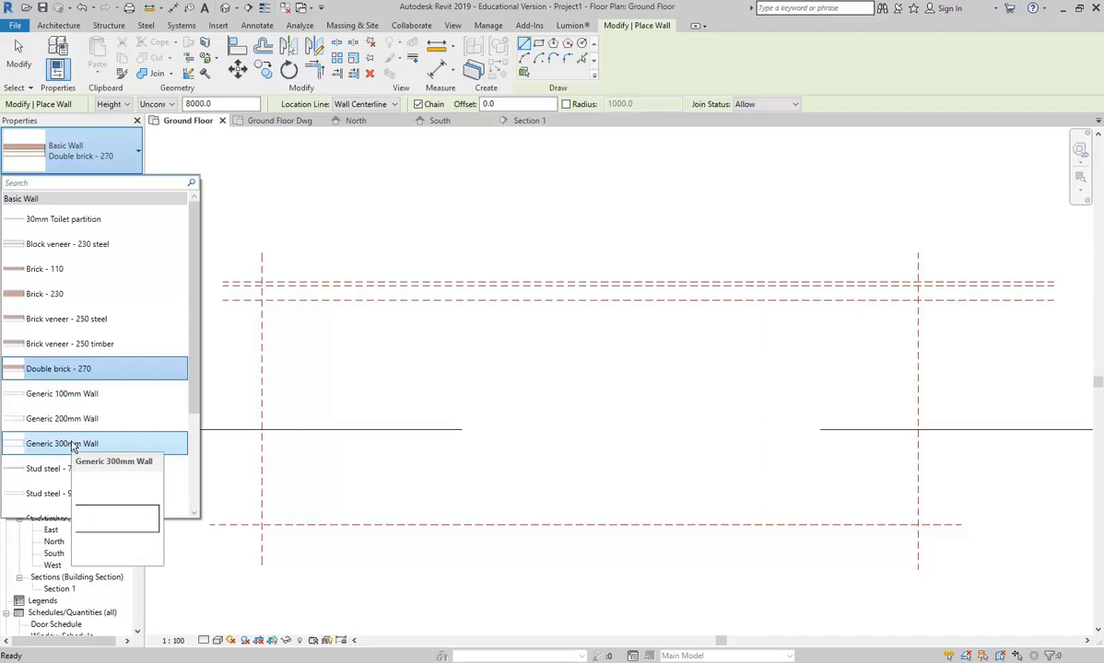
left_click(74, 446)
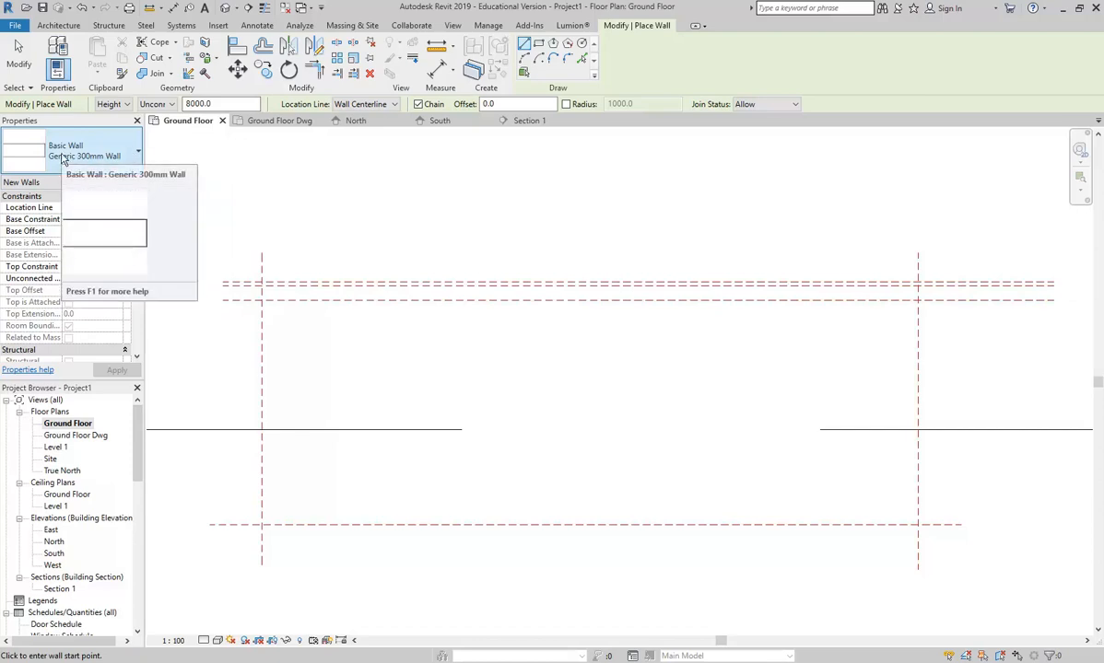
left_click(112, 161)
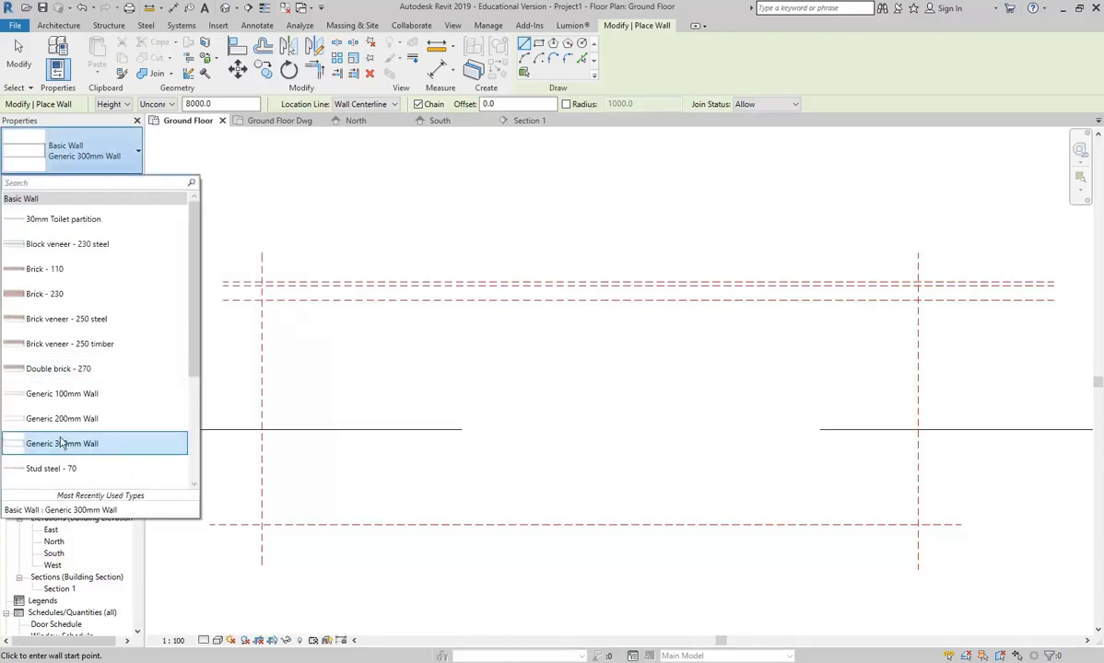
left_click(90, 446)
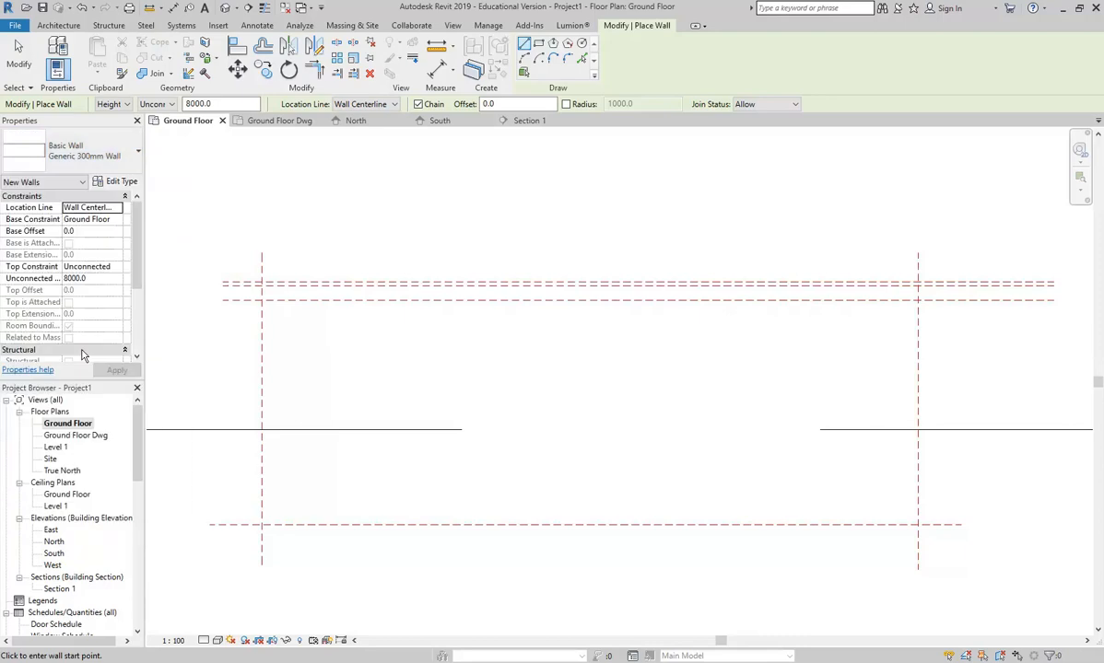
- Duplicate the Generic 300mm Wall type under the name Generic 550mm Wall
left_click(116, 181)
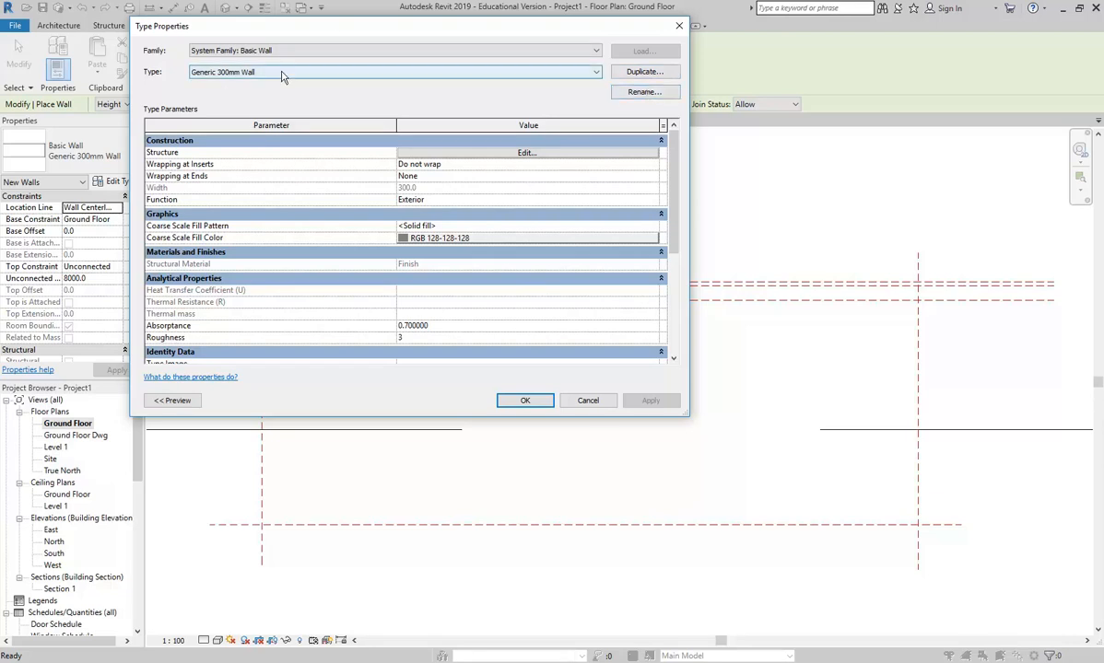
left_click(640, 73)
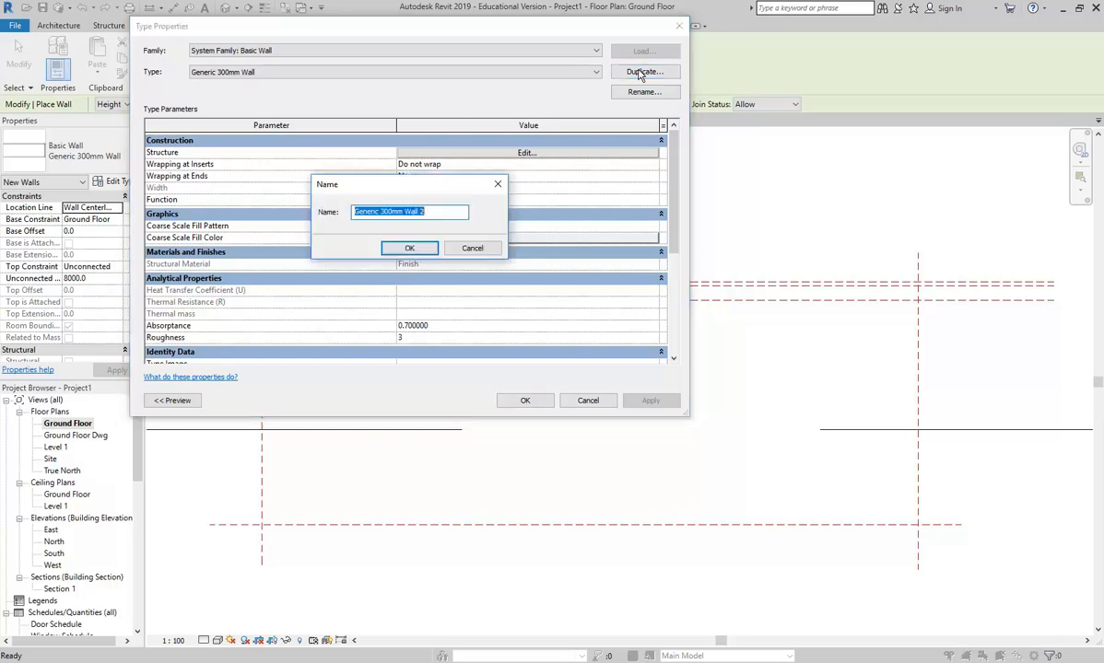
left_click(430, 212)
key("BackSpace")
mouse_move(390, 213)
left_mouse_down()
mouse_move(353, 212)
mouse_move(380, 214)
left_mouse_up()
type("550")
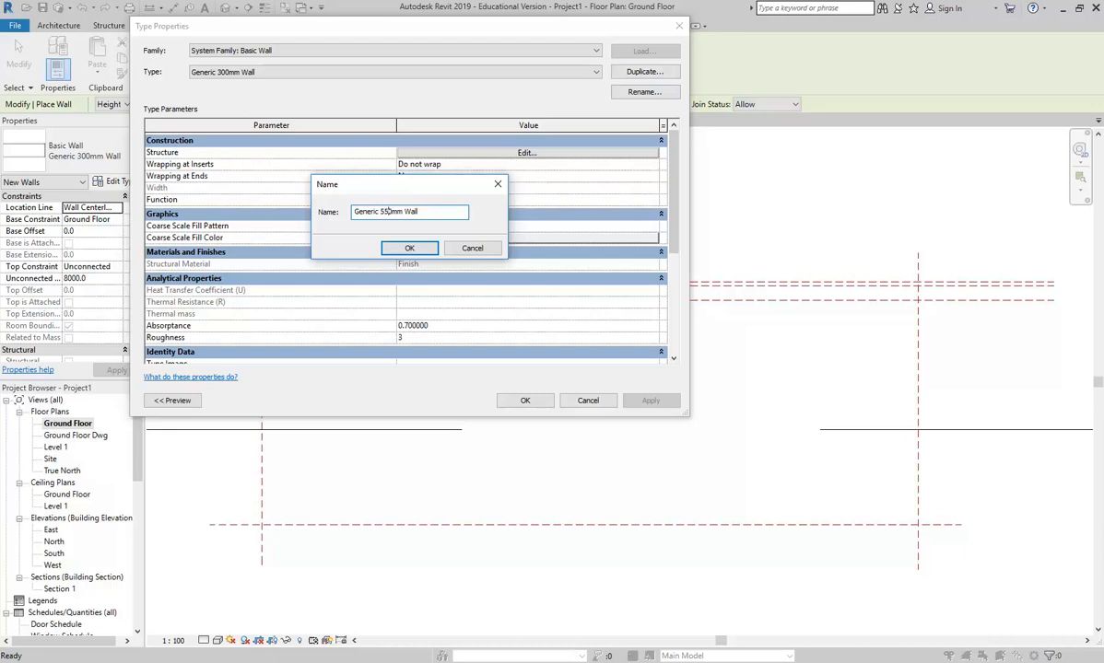
key("BackSpace")
left_click(410, 248)
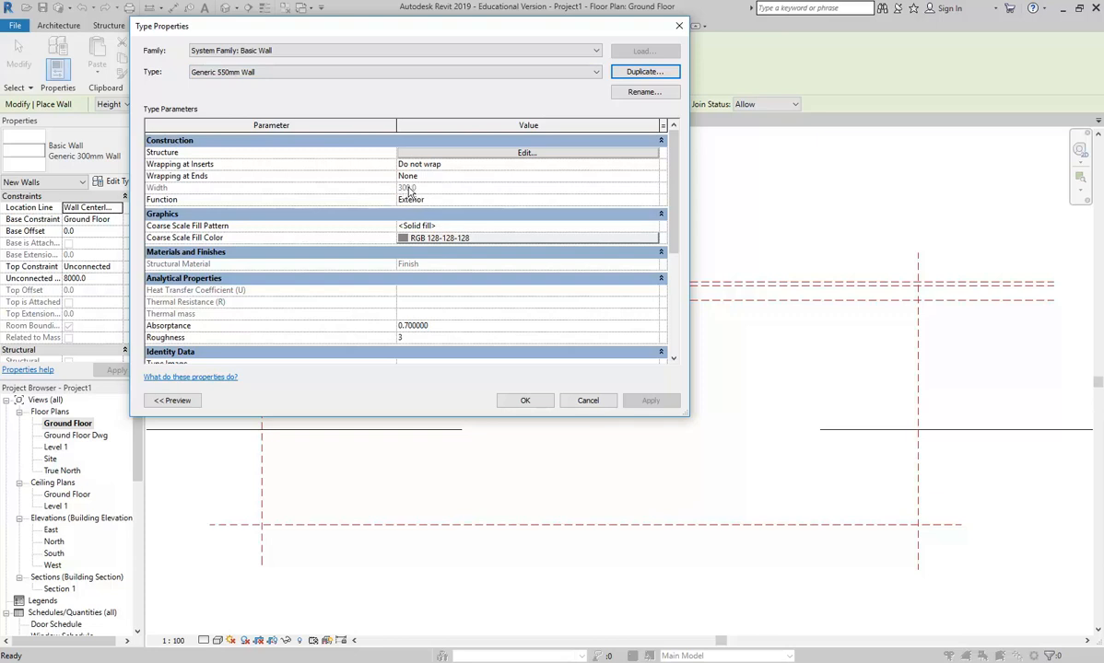
- Set the thickness of the Generic 550mm Wall's structure layer to 550 mm and accept the assembly
left_click(454, 153)
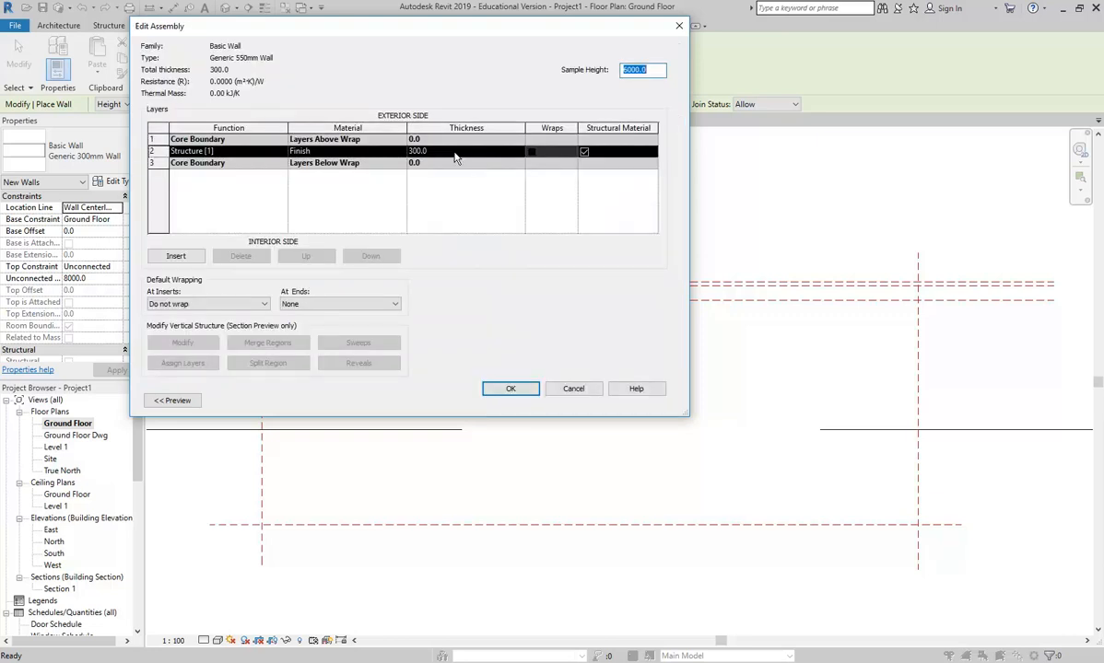
left_click(454, 153)
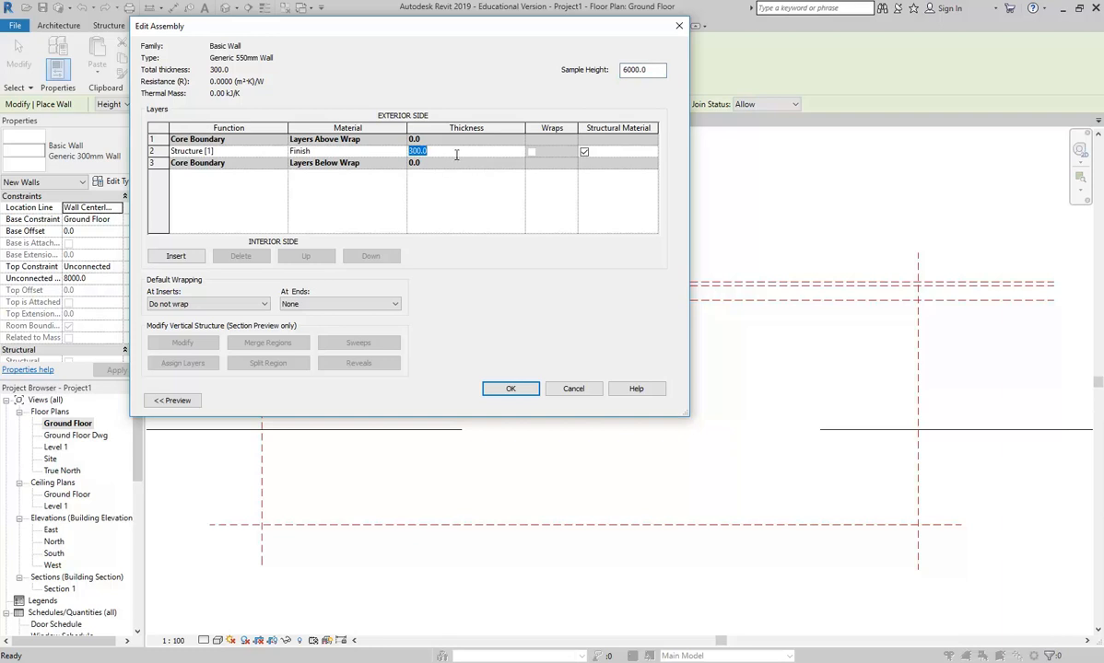
type("550")
left_click(508, 390)
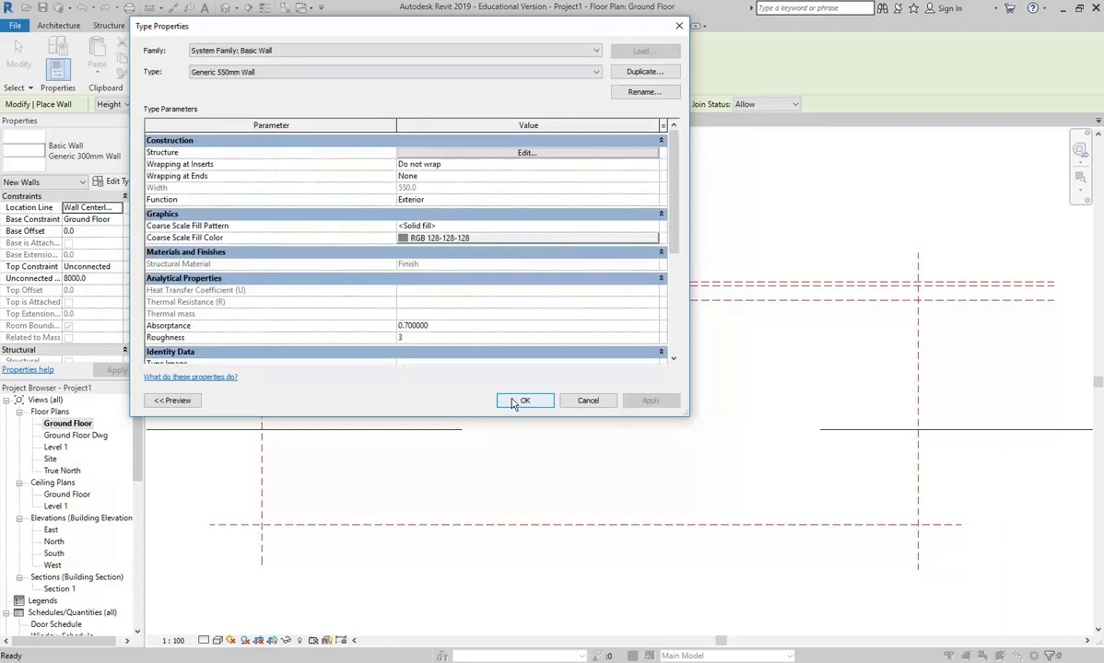
- Accept the Generic 550mm Wall type, set the wall height up to Level 1 and the location line to Finish Face: Interior
left_click(521, 401)
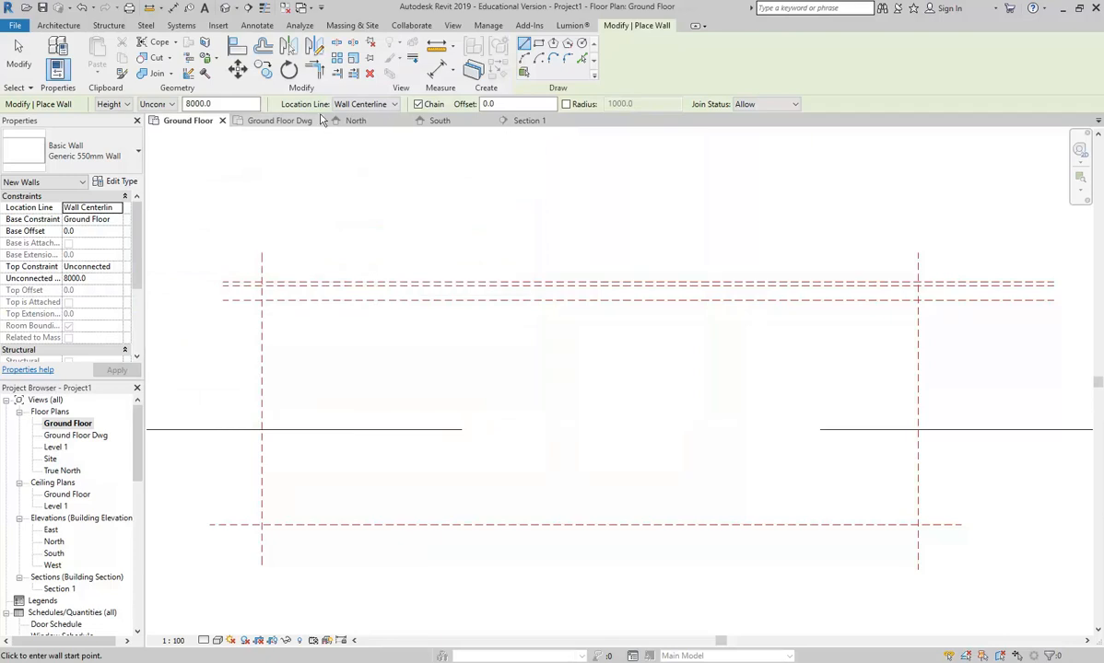
left_click(153, 104)
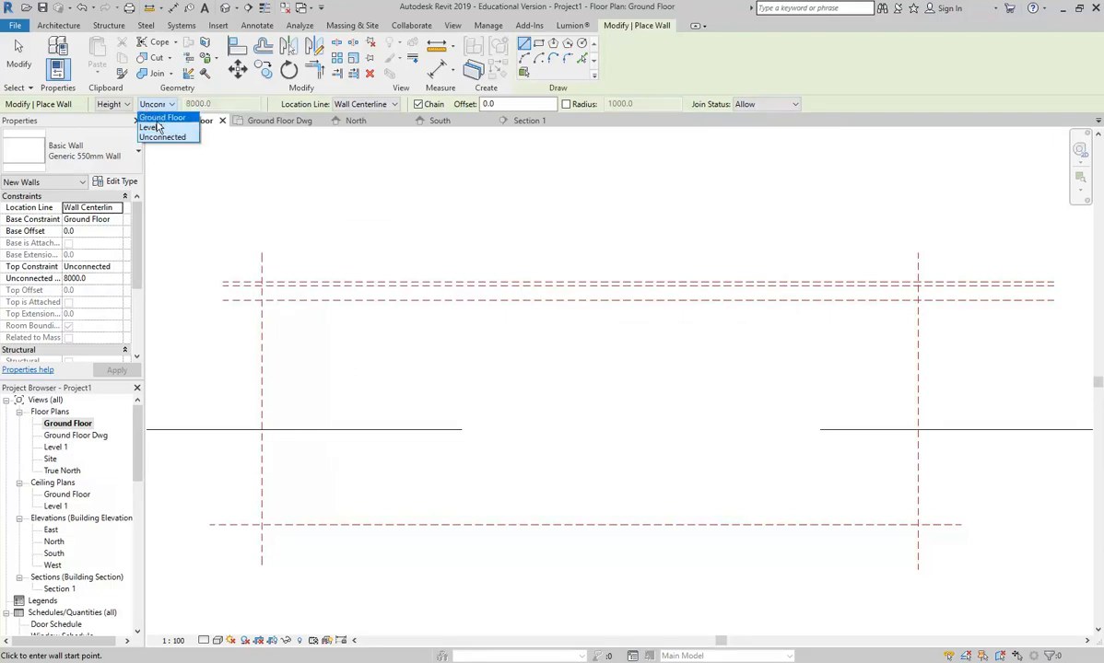
left_click(150, 127)
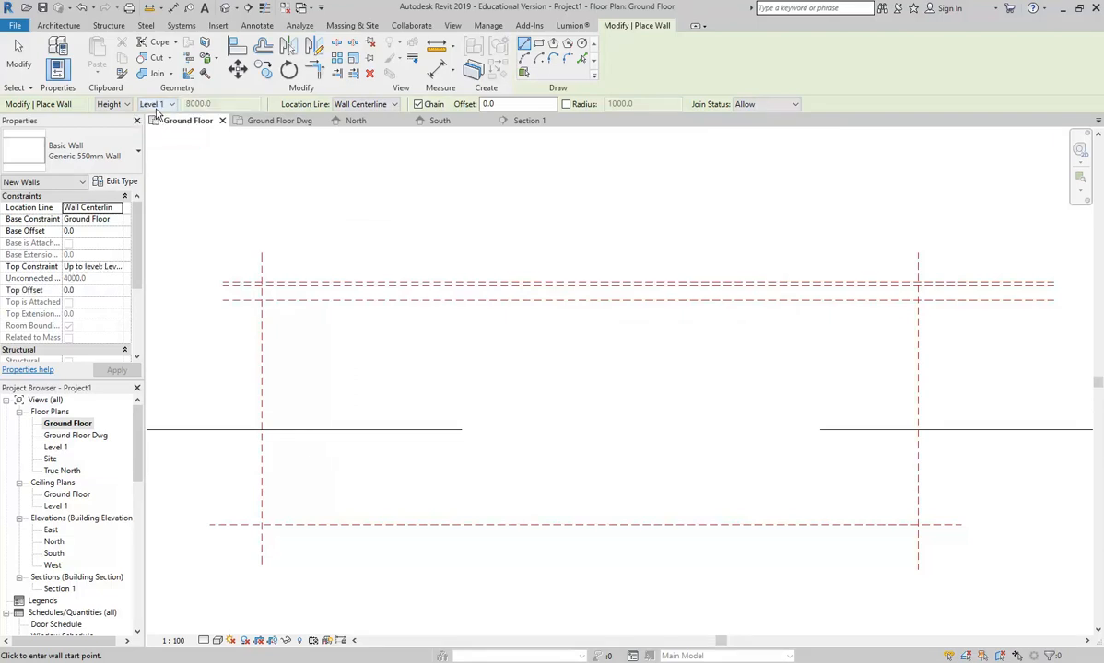
left_click(359, 104)
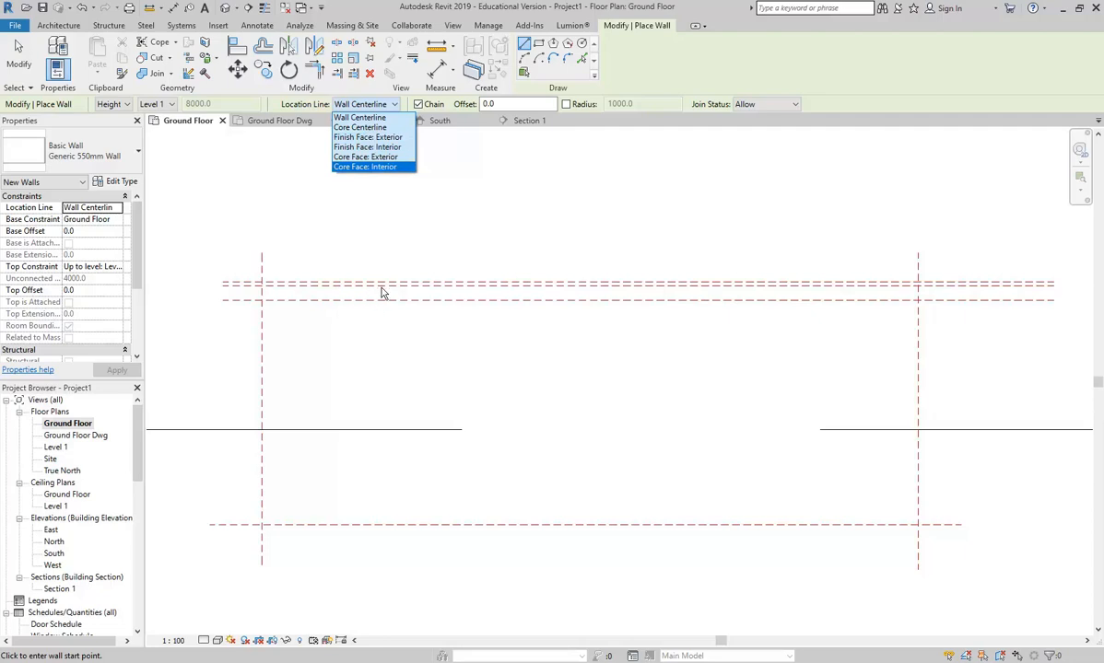
left_click(369, 147)
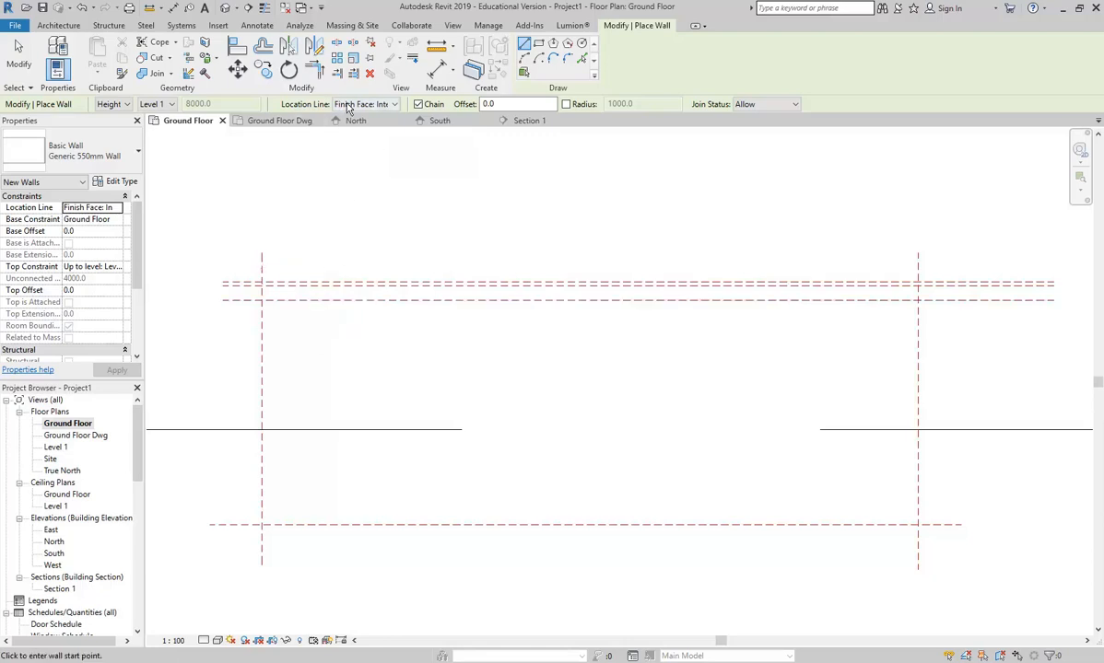
- Draw the north wall along the innermost of the three upper reference planes, between the two vertical reference planes, and end the command
left_click(261, 300)
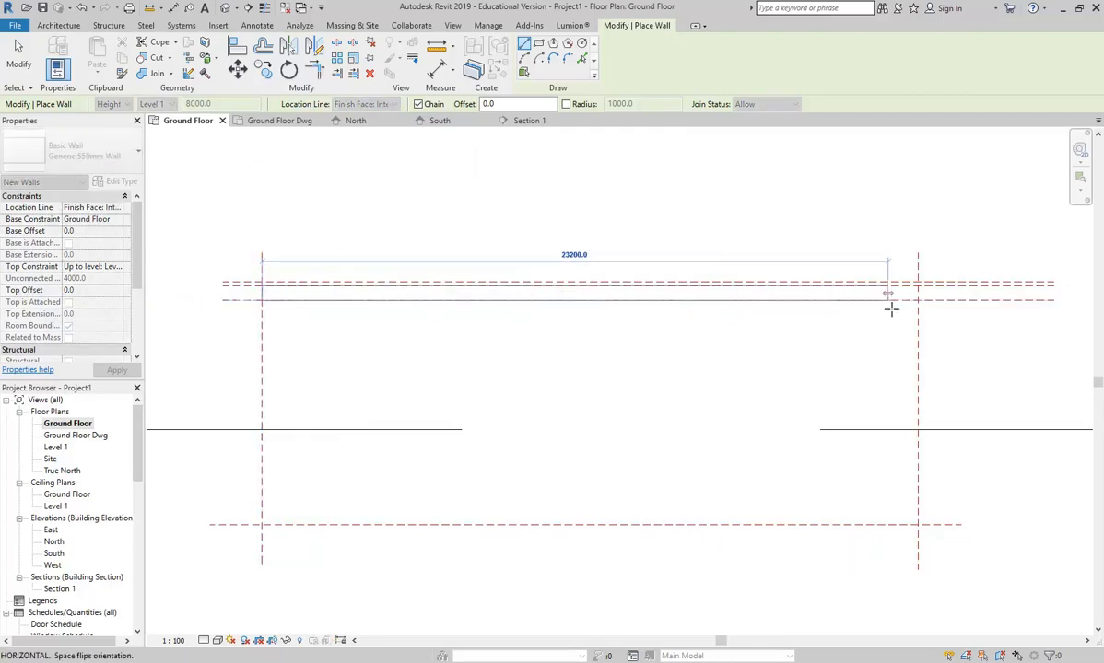
left_click(917, 307)
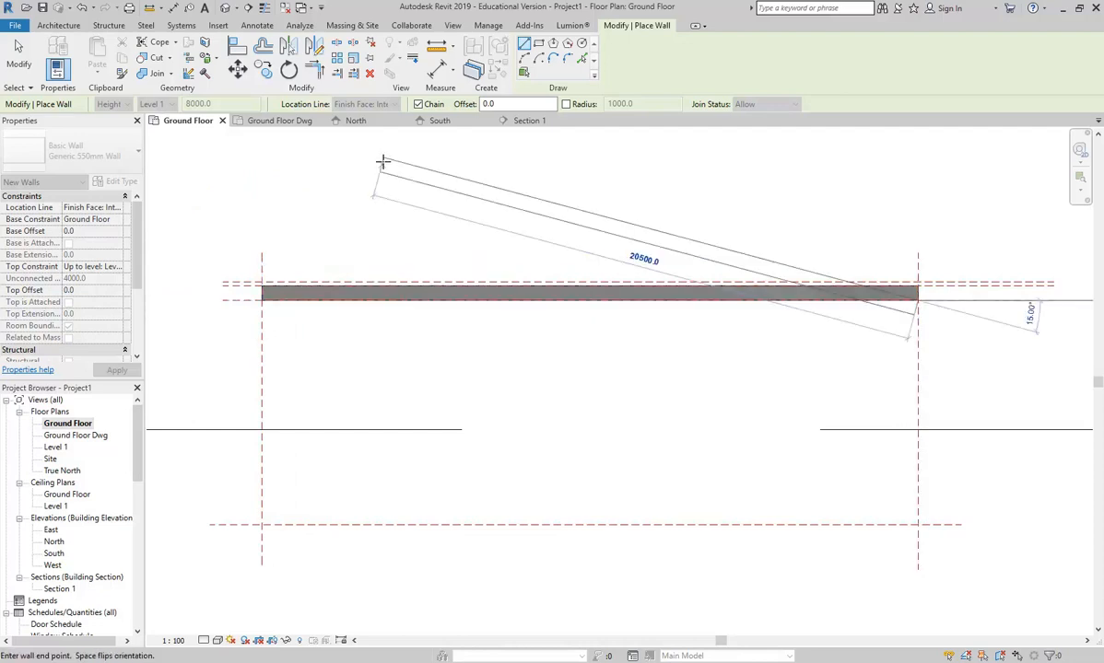
right_click(362, 157)
left_click(390, 159)
right_click(363, 147)
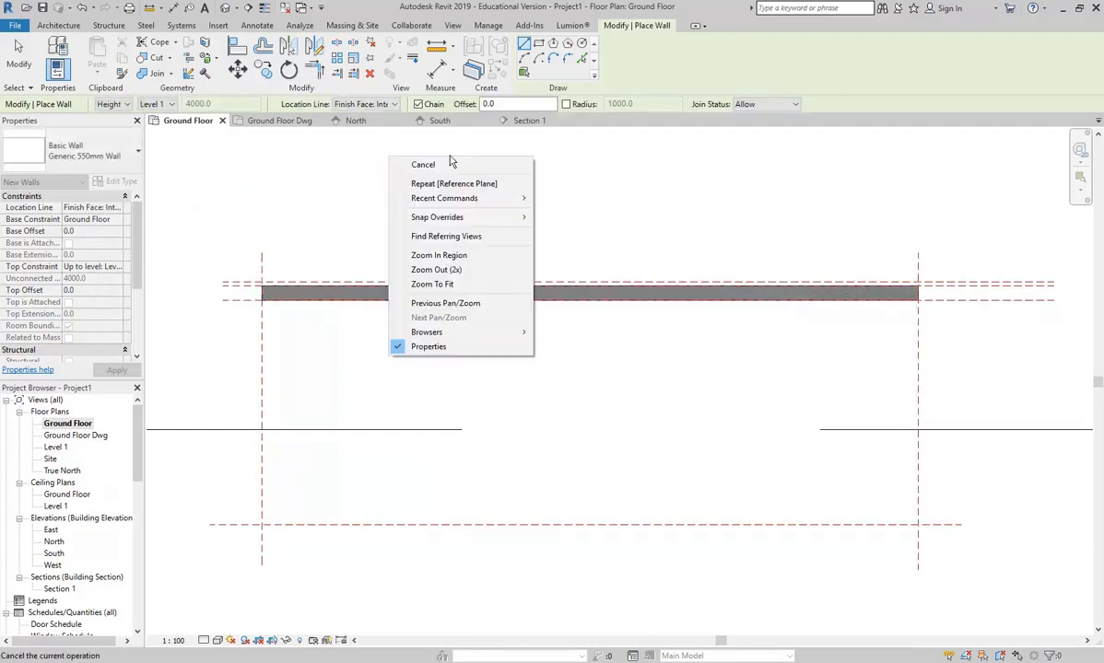
left_click(398, 158)
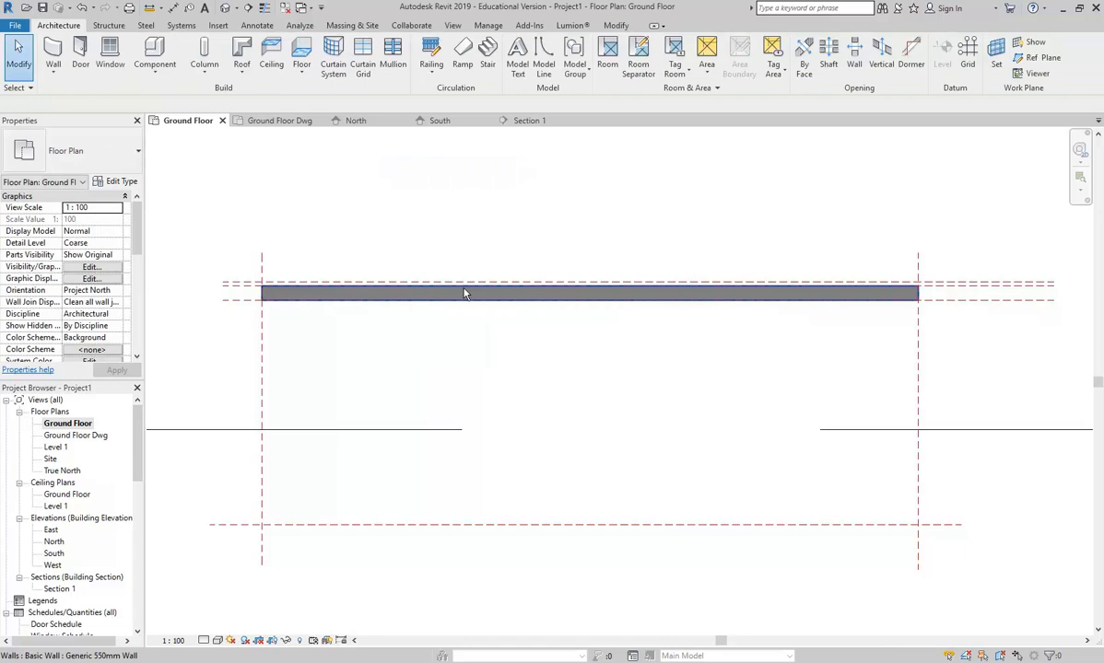
- Open the Ground Floor Dwg plan and compare the projecting piers on the north wall with the plan image in Photos
double_click(64, 435)
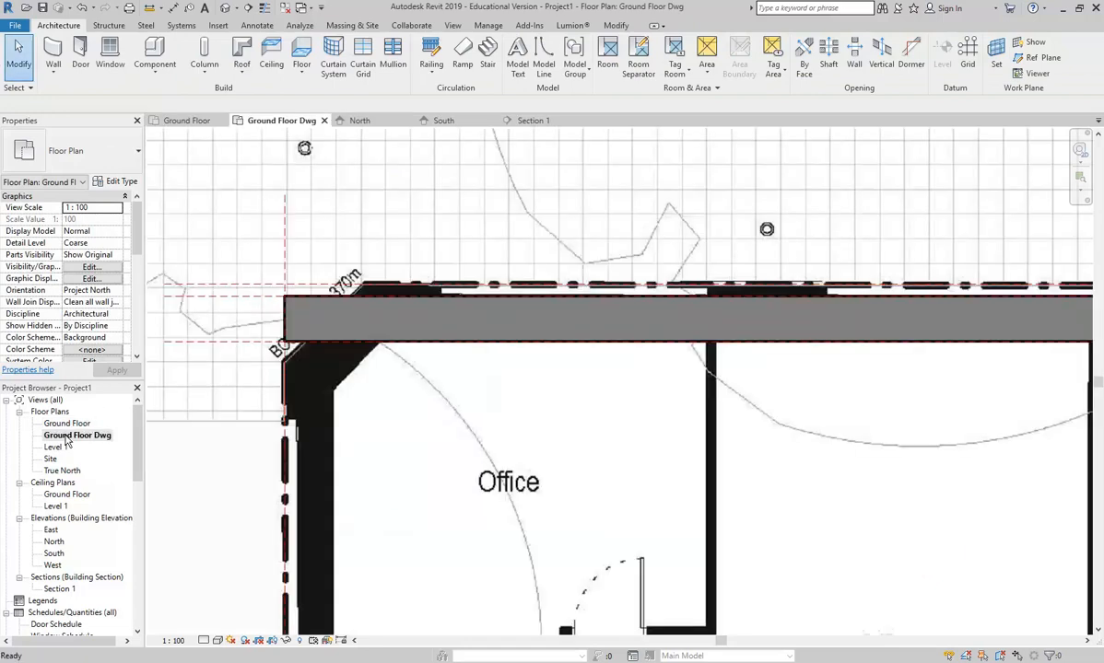
middle_click_drag(734, 291, 370, 332)
scroll(287, 303, "up", 2)
scroll(314, 306, "up", 2)
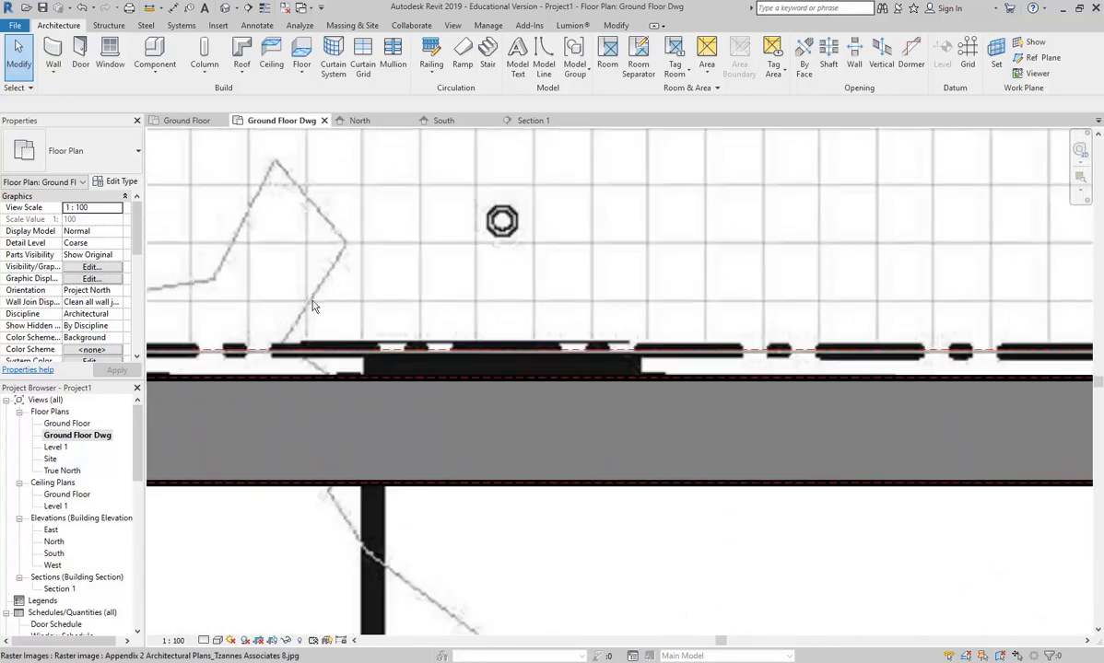
scroll(419, 400, "up", 2)
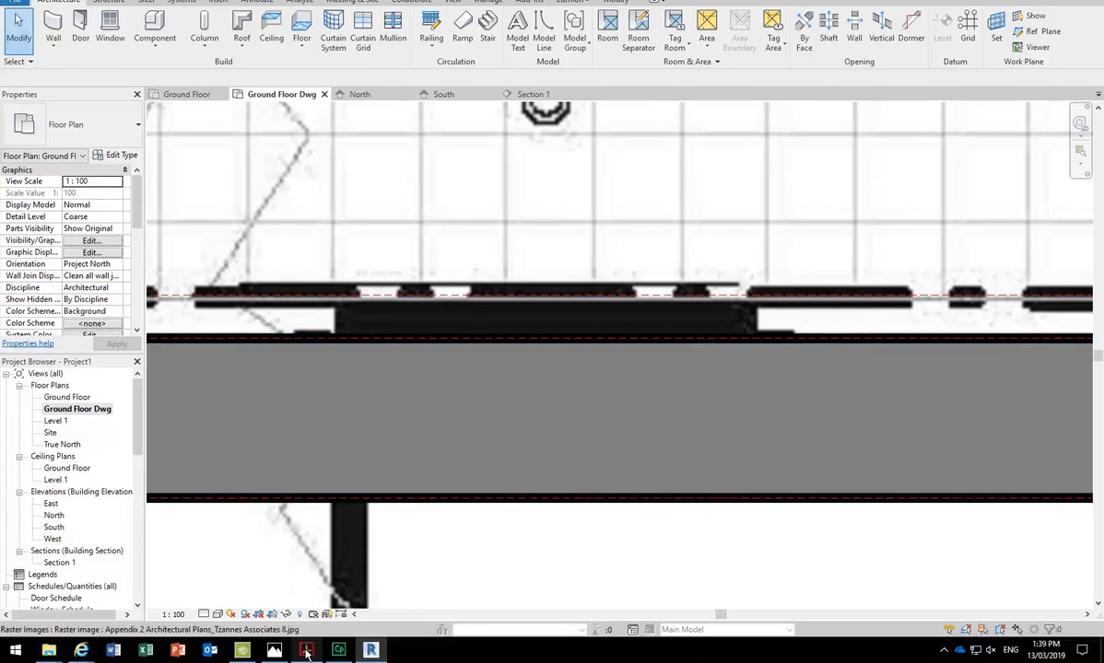
left_click(275, 650)
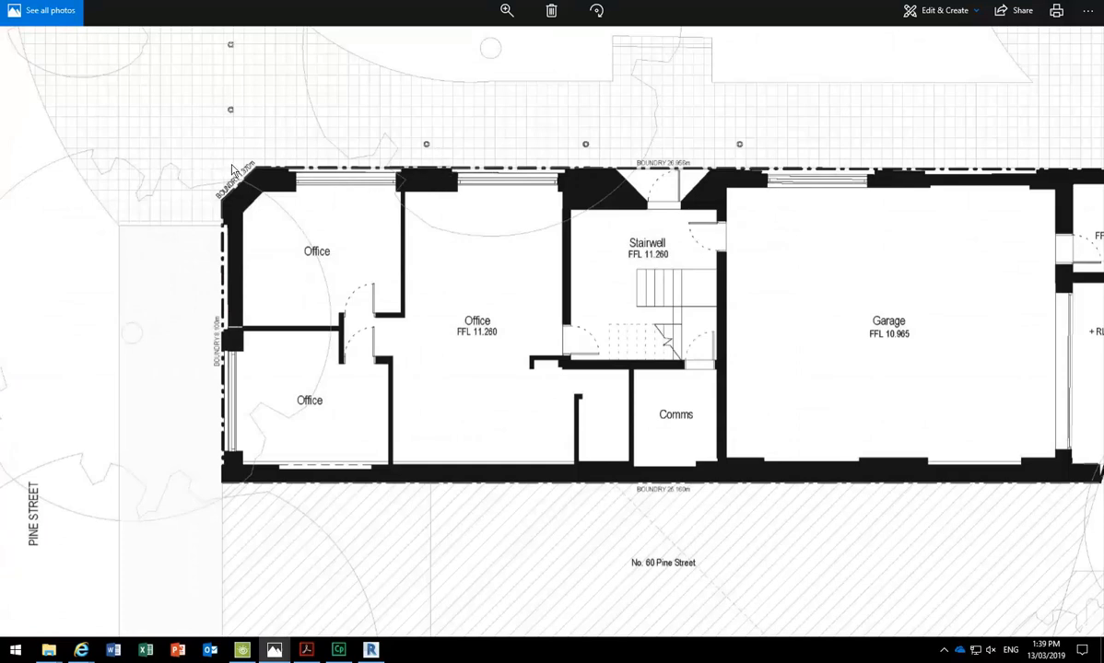
left_click(1027, 12)
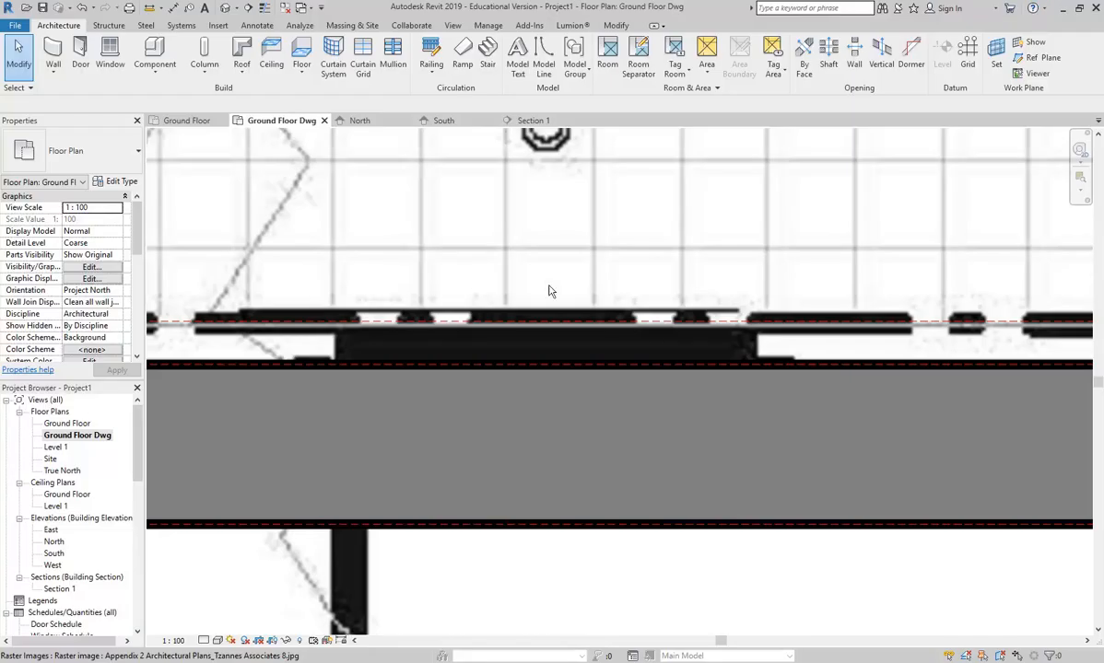
scroll(472, 309, "down", 3)
middle_click_drag(472, 309, 460, 266)
scroll(412, 298, "up", 3)
scroll(462, 314, "up", 1)
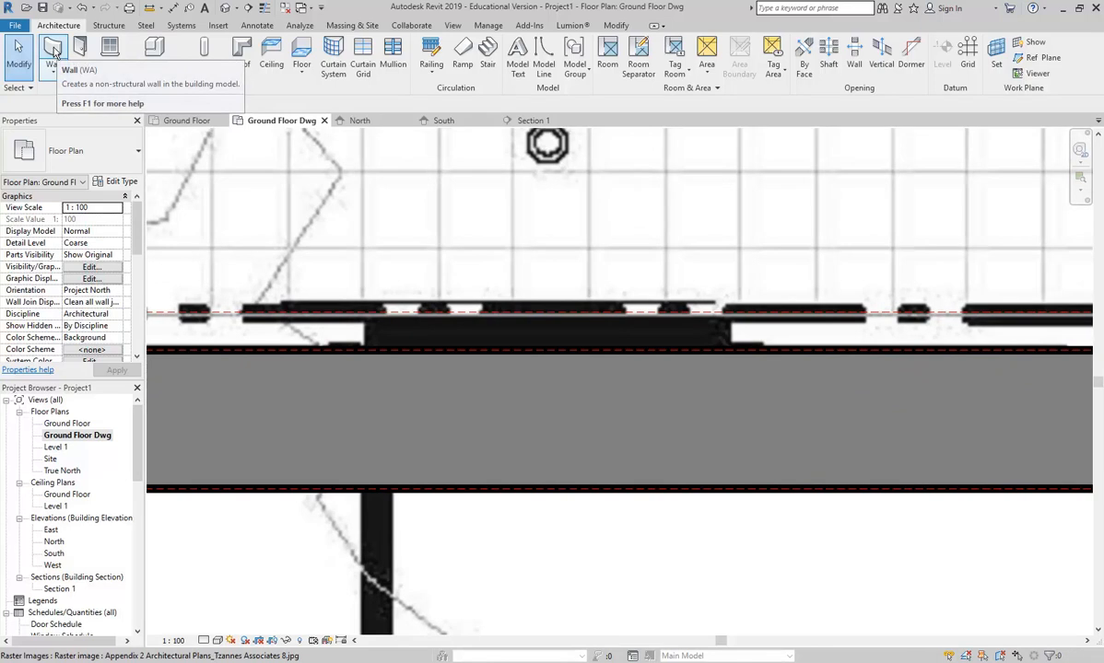
- Start another wall and duplicate the Generic 550mm Wall type under the name Generic 150mm Wall
left_click(53, 51)
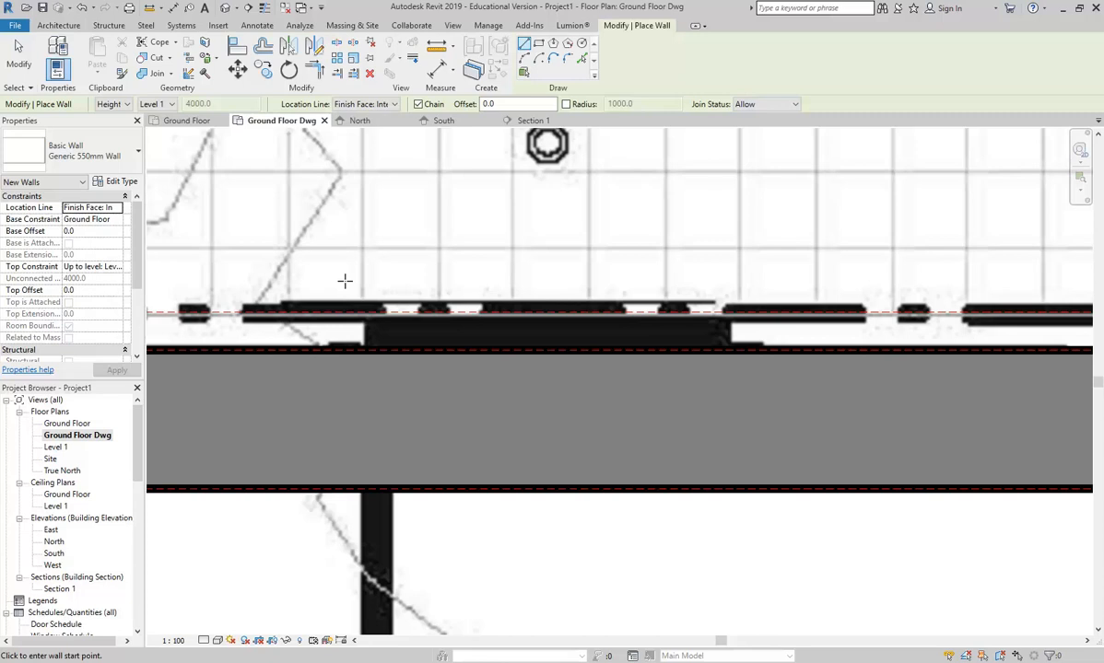
left_click(114, 181)
left_click(638, 72)
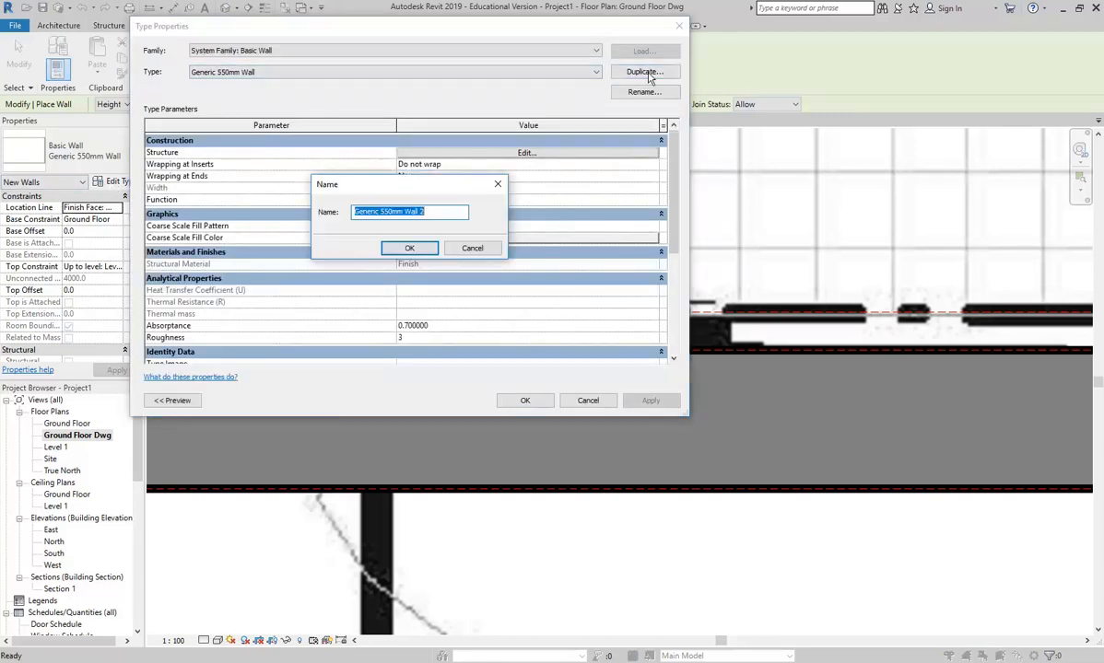
left_click(455, 213)
key("BackSpace")
key("BackSpace")
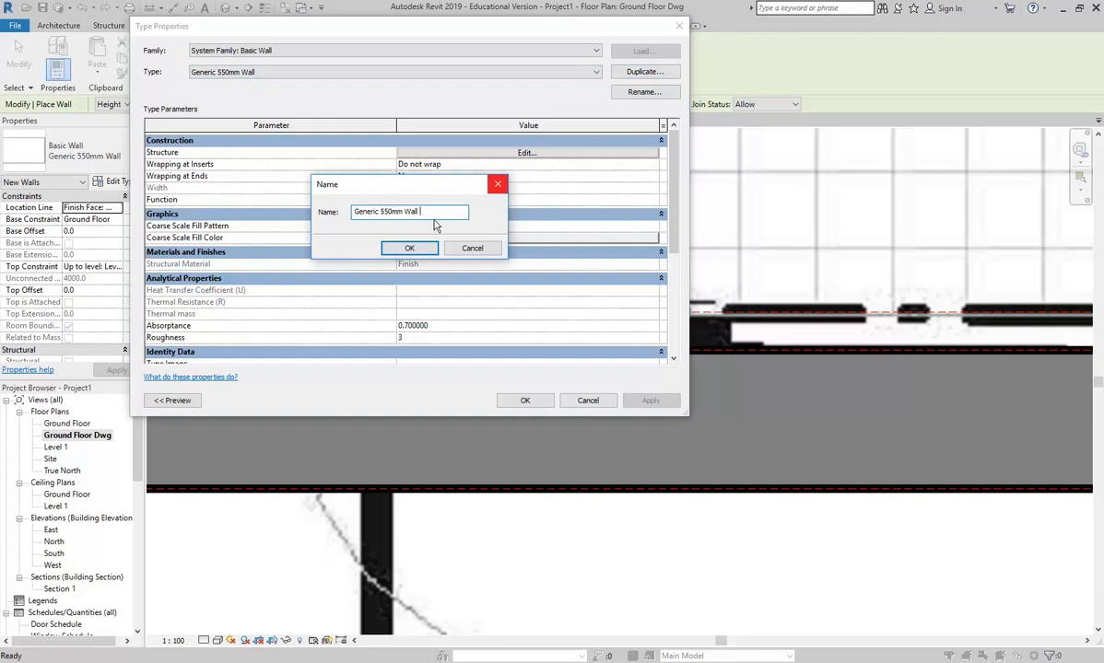
left_click(383, 212)
key("BackSpace")
type("1")
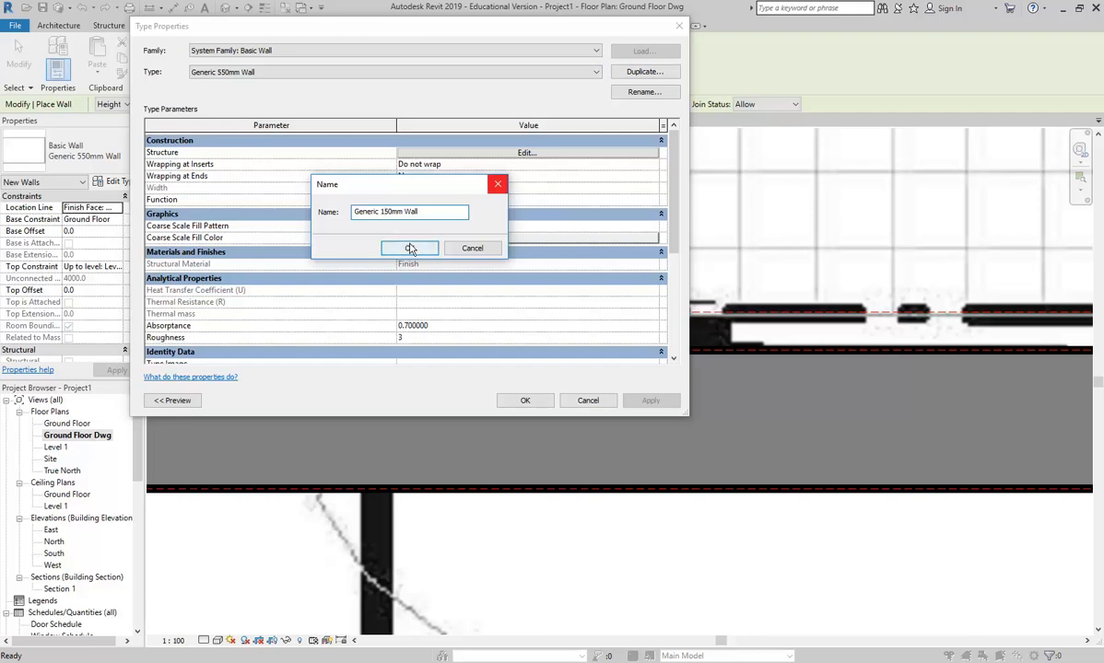
left_click(410, 248)
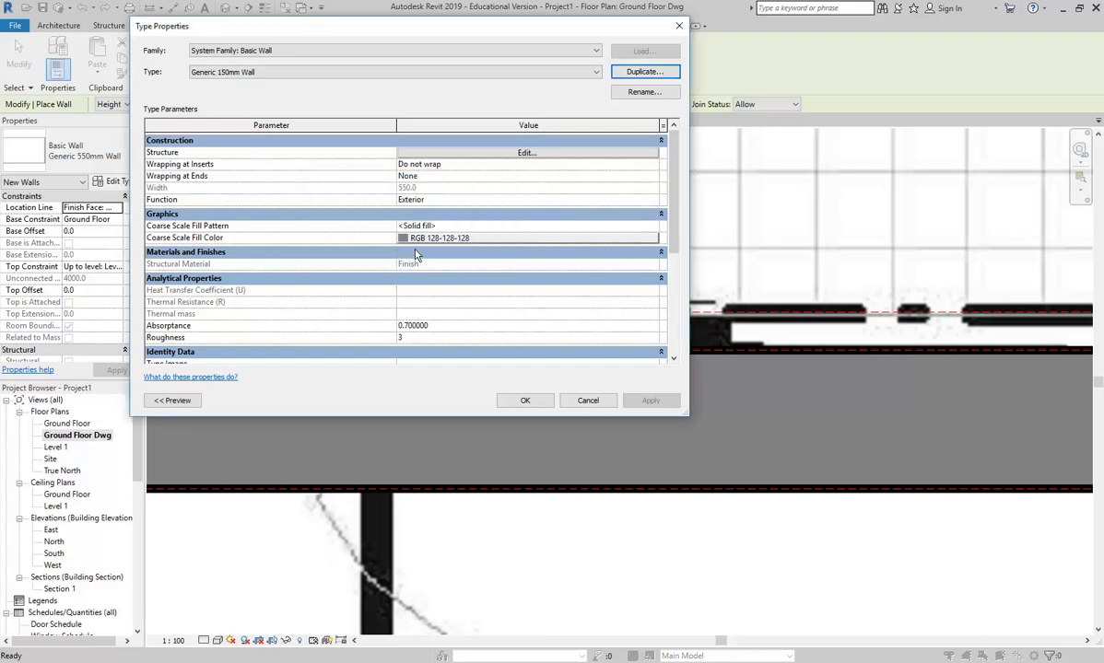
- Set the thickness of the Generic 150mm Wall's structure layer to 150 mm and accept the type
left_click(446, 153)
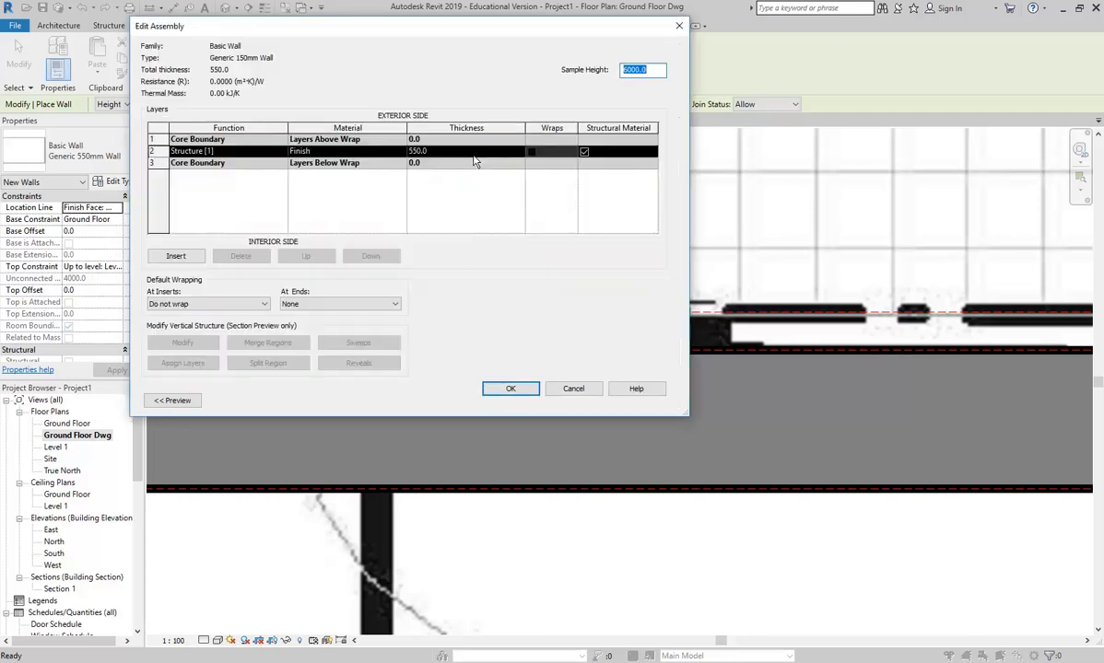
left_click(411, 150)
type("1")
left_click(511, 388)
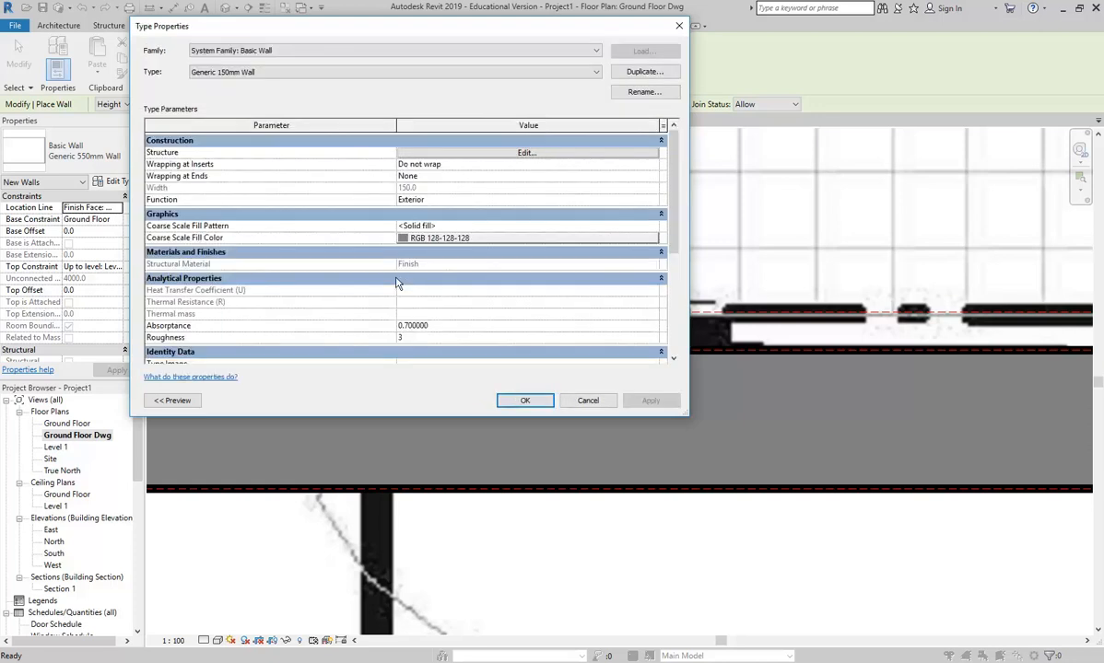
left_click(522, 399)
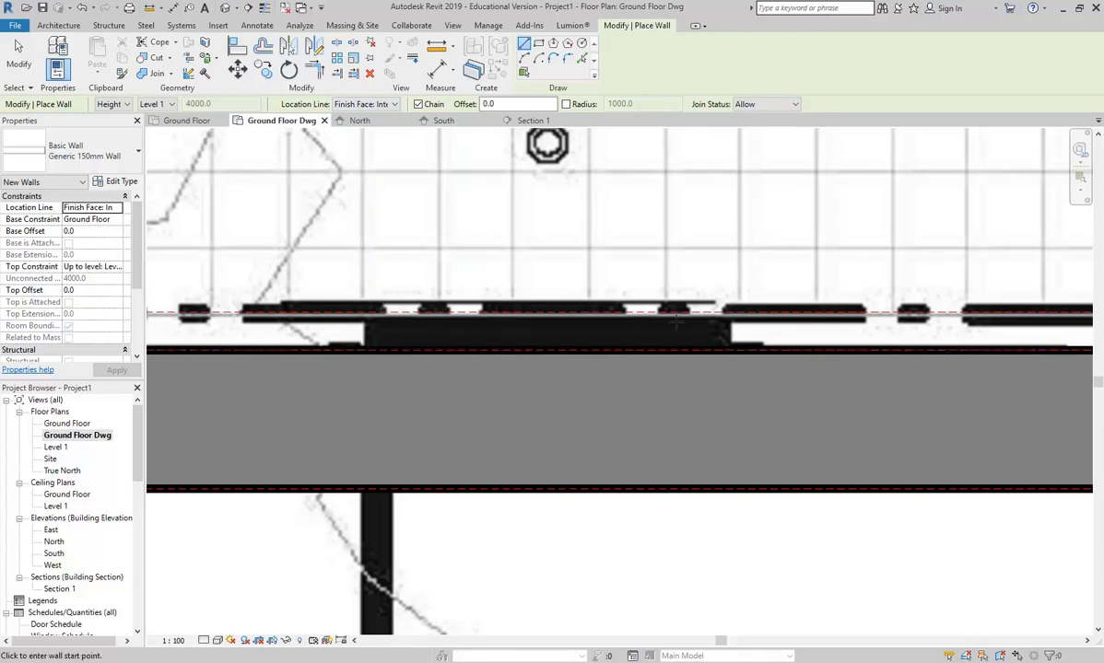
- Draw a 150 mm pier wall about 1420 mm long on the north wall's outer face, flipped outward over the plan's projection
left_click(365, 350)
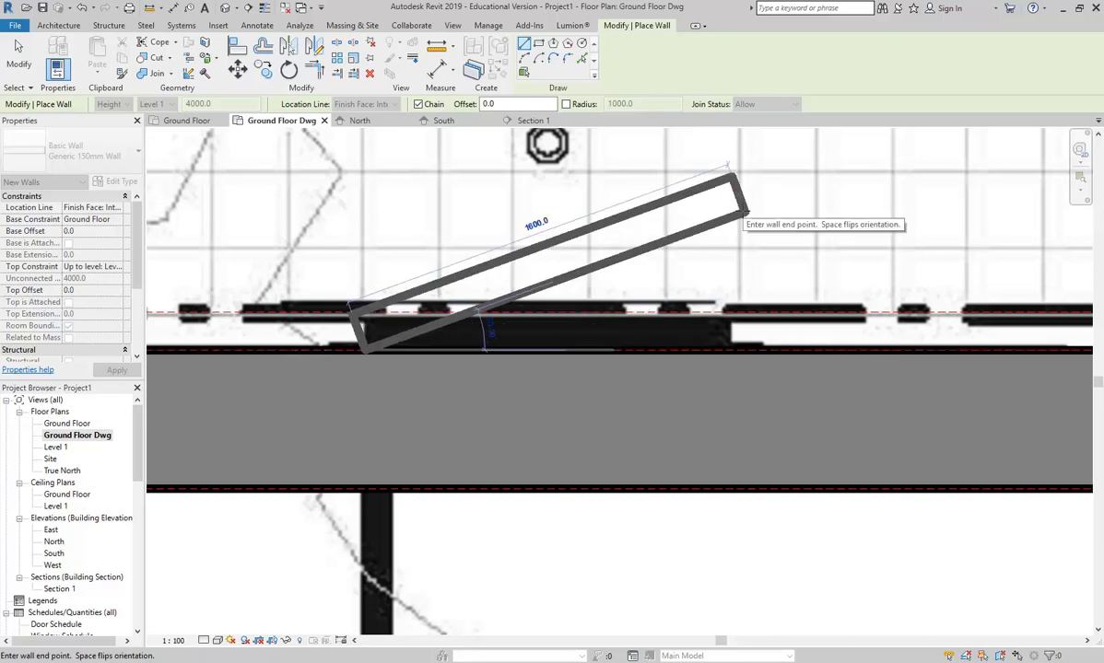
key("Escape")
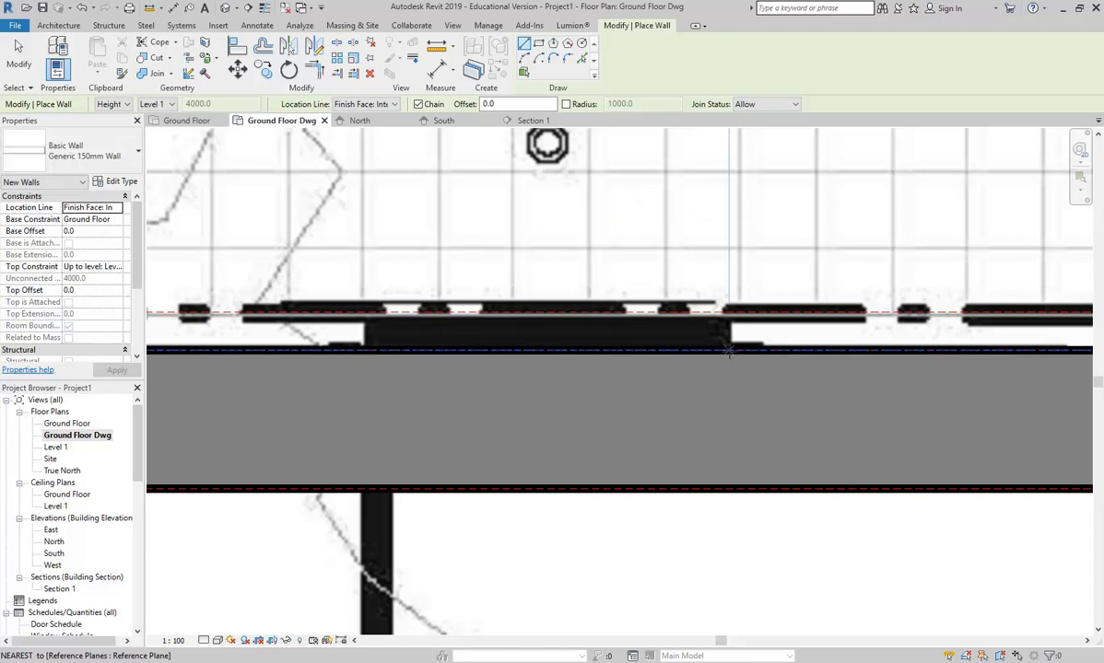
left_click(728, 350)
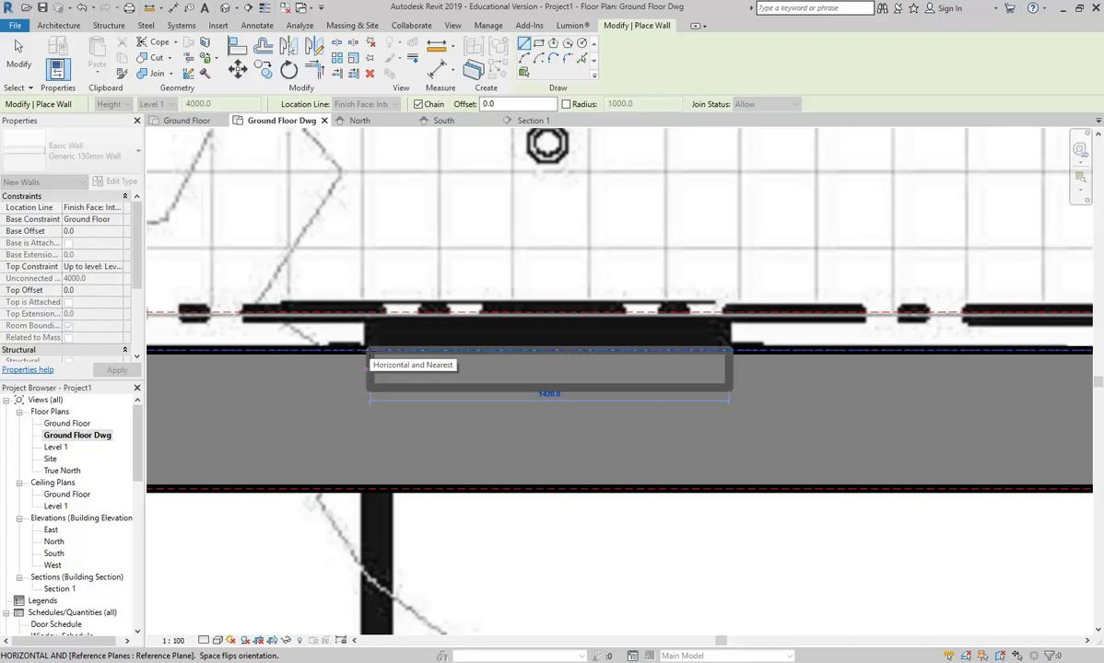
key("space")
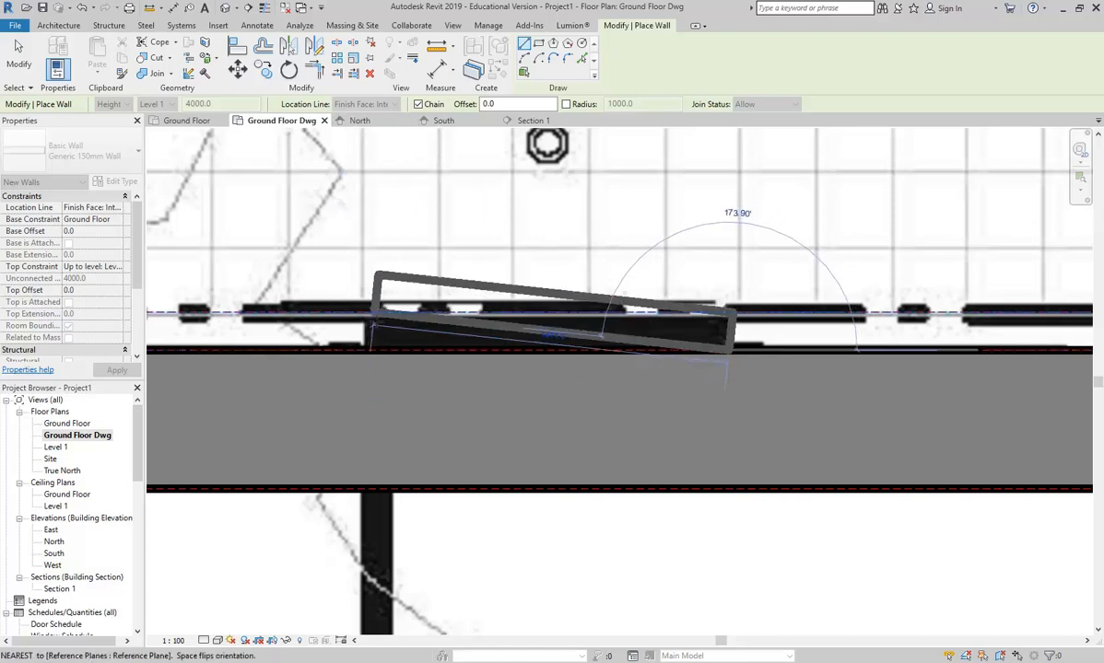
left_click(367, 349)
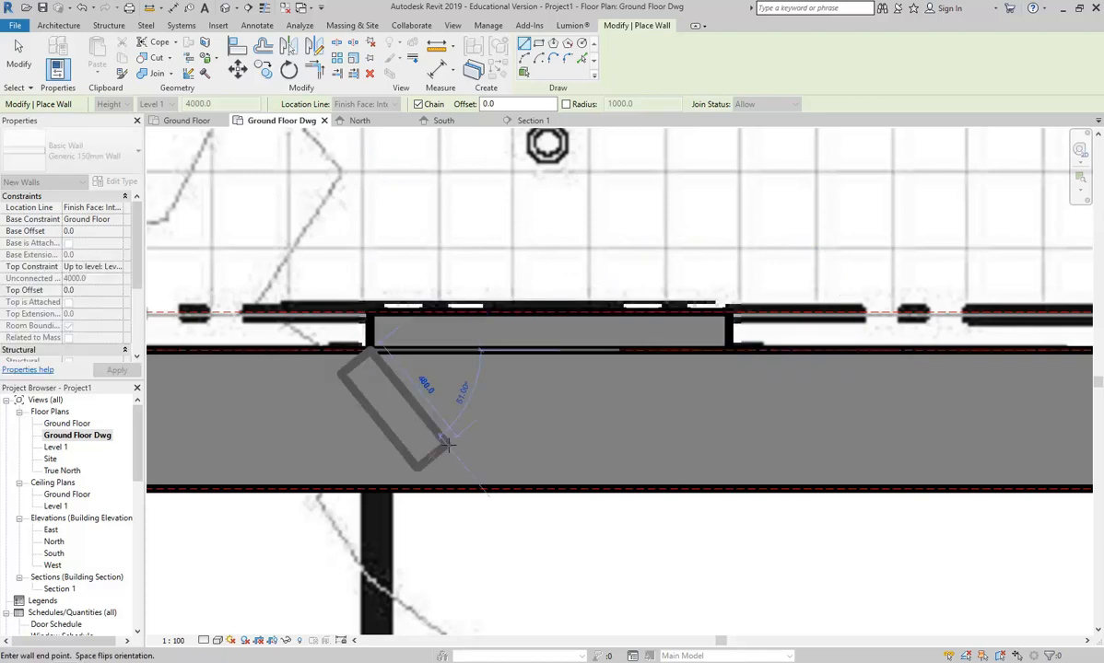
right_click(403, 175)
left_click(414, 186)
right_click(413, 182)
left_click(439, 194)
- Select the 550 mm north wall and examine it against the underlying plan from the new pier to the WC end and back to the northwest corner
scroll(473, 254, "down", 2)
middle_click_drag(474, 254, 420, 245)
middle_click_drag(715, 315, 339, 360)
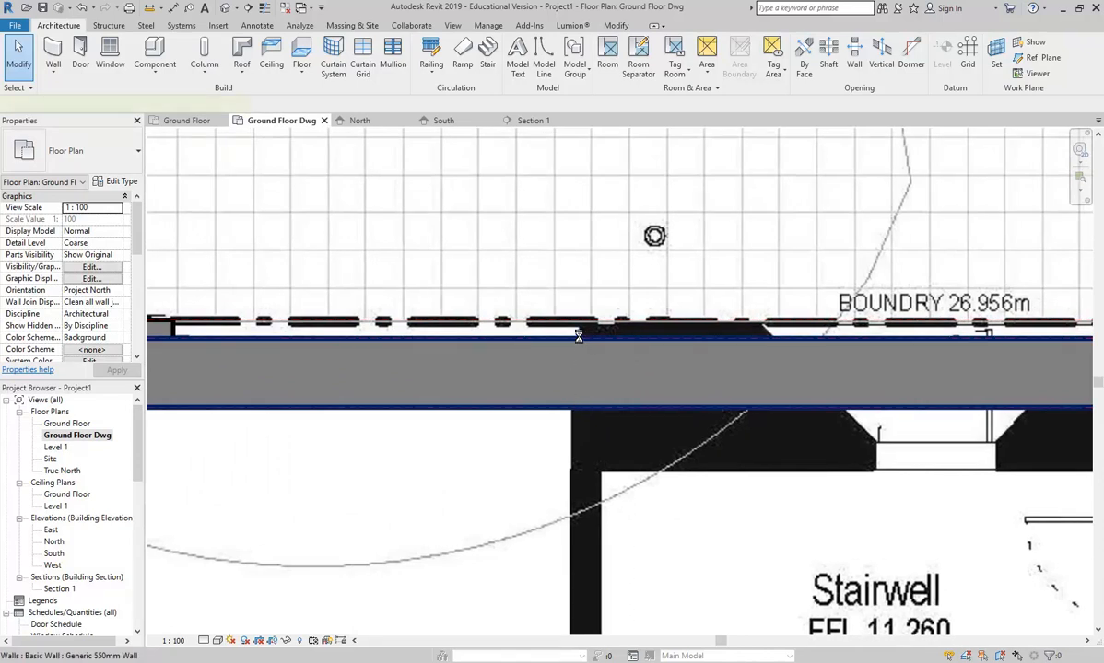
left_click(772, 361)
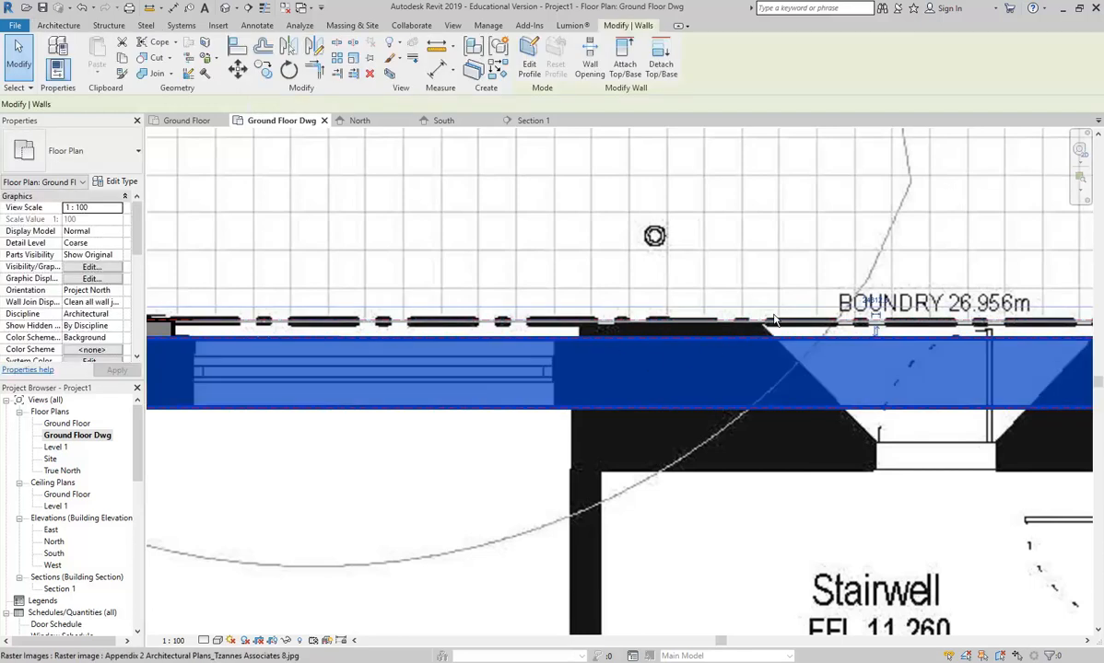
middle_click_drag(772, 360, 267, 371)
middle_click_drag(734, 341, 277, 343)
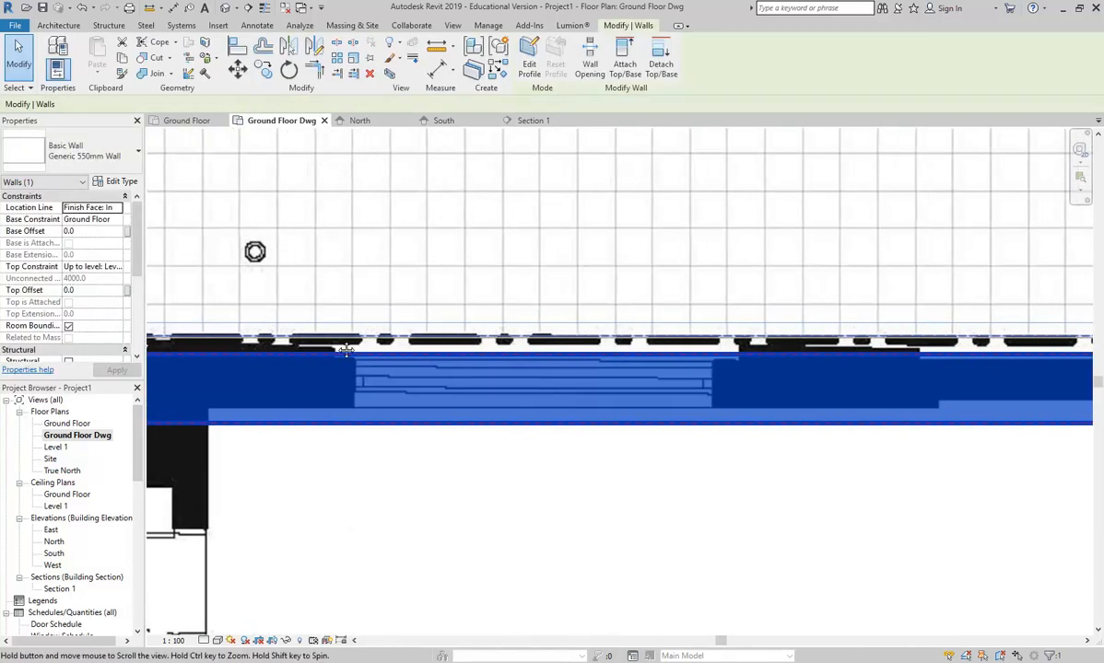
middle_click_drag(727, 372, 386, 368)
middle_click_drag(887, 382, 505, 369)
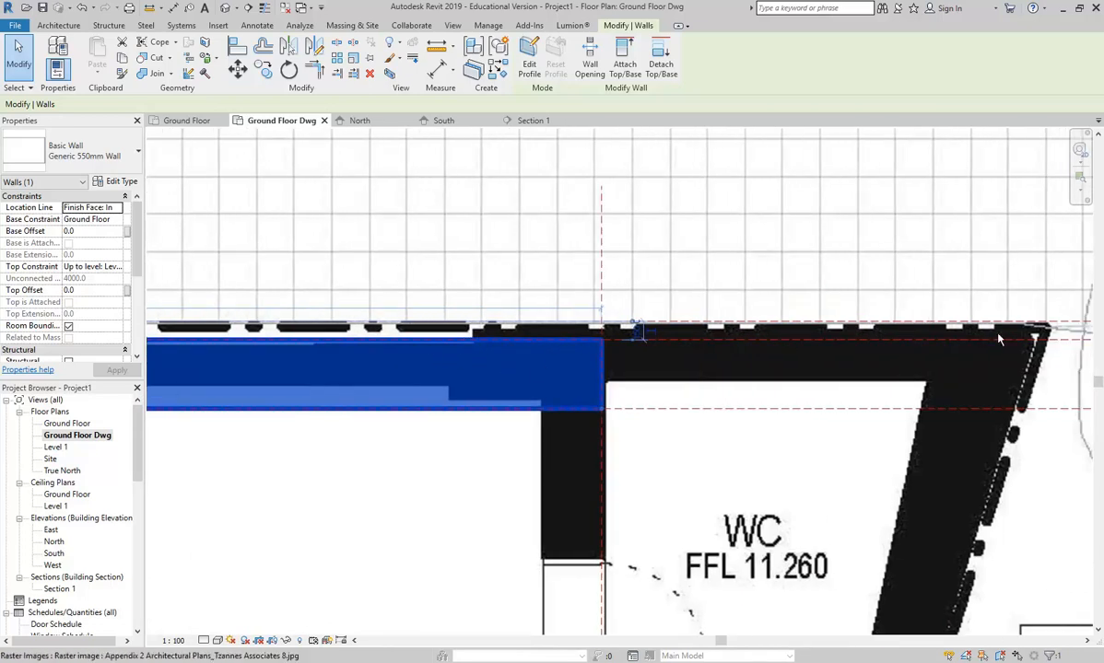
left_click(603, 409)
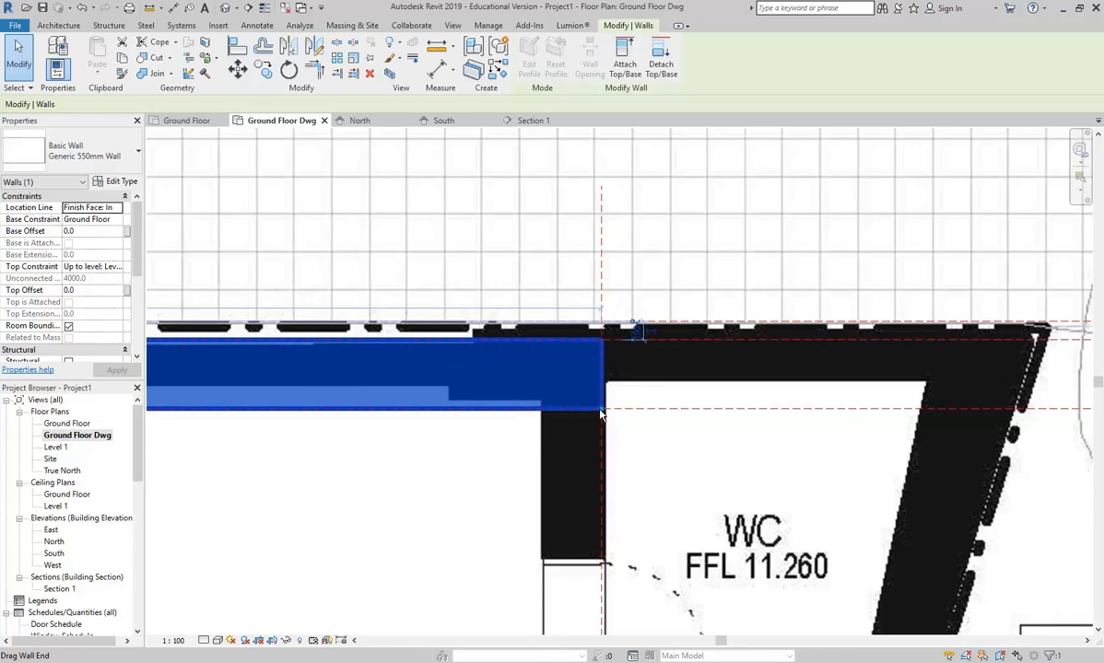
scroll(518, 419, "down", 3)
middle_click_drag(518, 420, 924, 382)
scroll(582, 393, "down", 1)
middle_click_drag(582, 393, 983, 298)
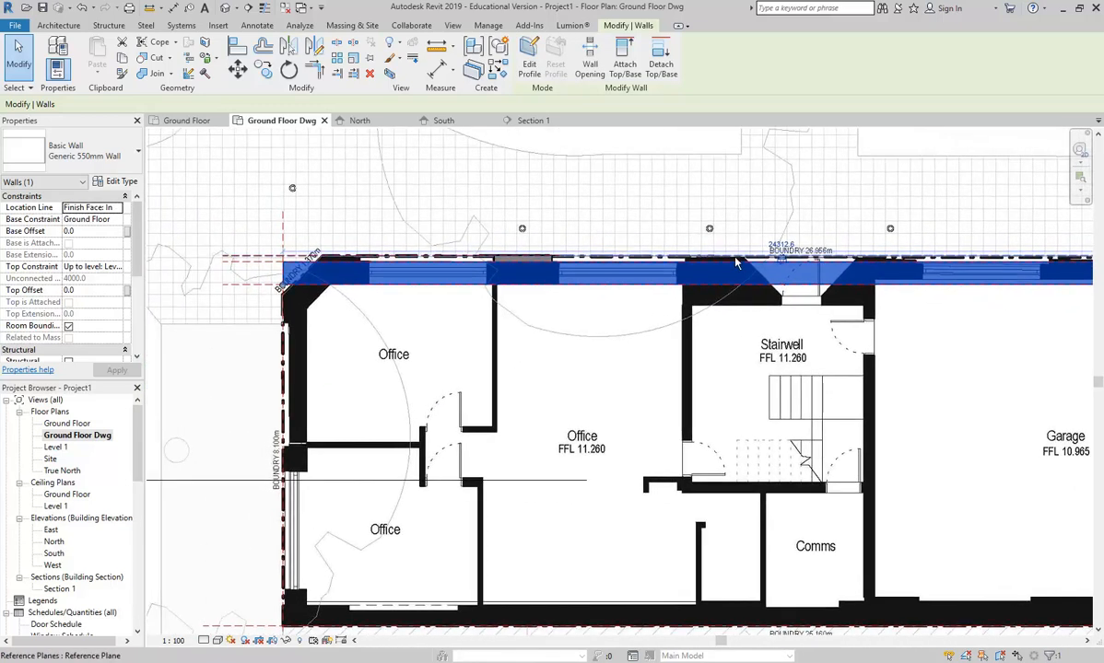
left_click(608, 188)
scroll(275, 225, "up", 1)
scroll(296, 304, "up", 2)
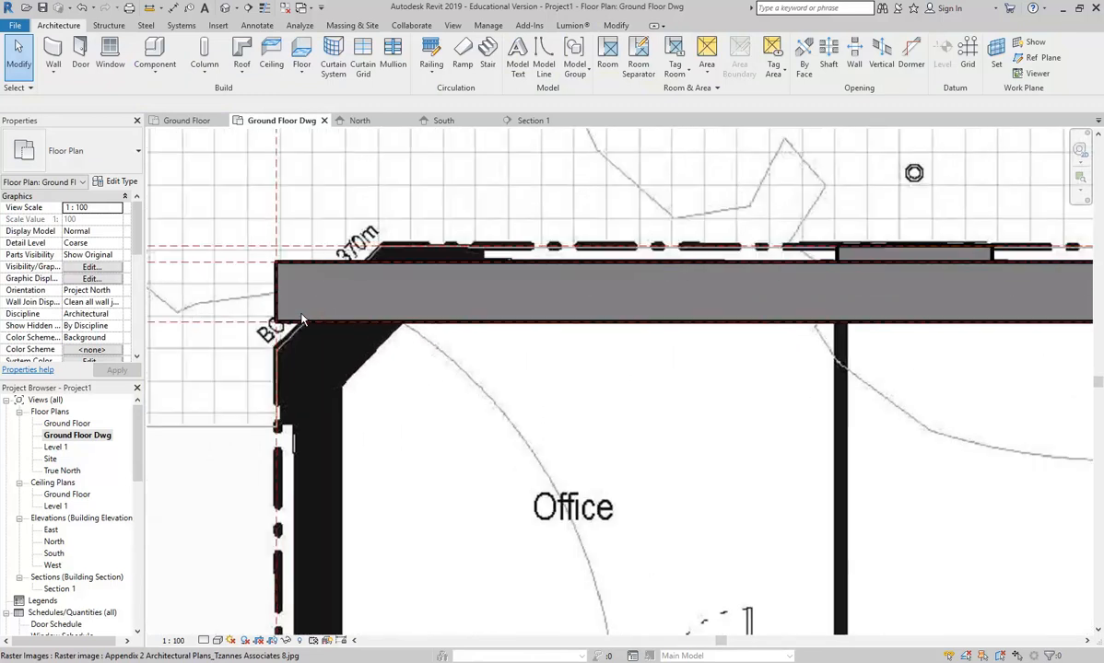
- Shorten the 550 mm north wall's west end to the inner corner where the plan's diagonal wall begins, on the inner reference plane
scroll(355, 203, "up", 1)
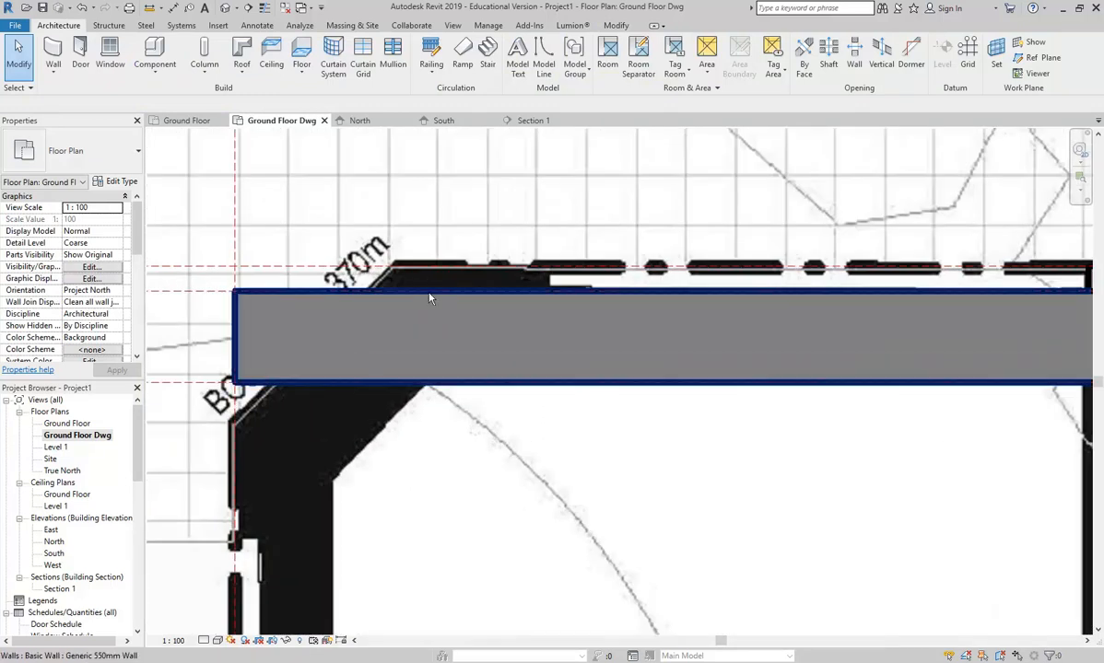
left_click(238, 316)
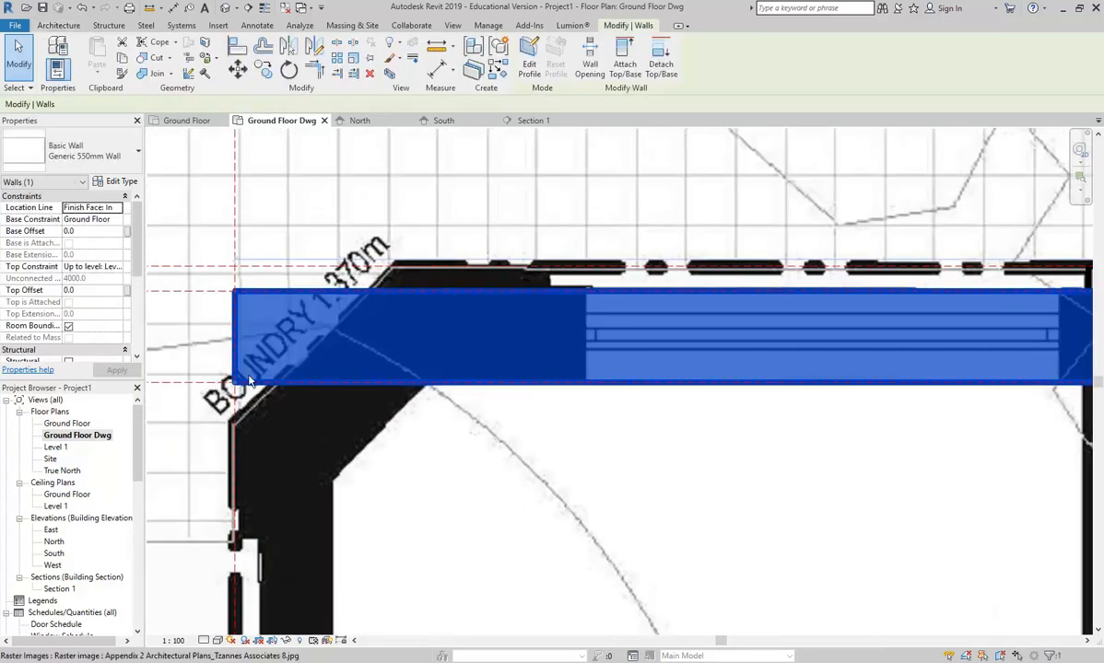
left_click_drag(235, 383, 428, 382)
middle_click_drag(406, 465, 542, 370)
scroll(542, 370, "down", 1)
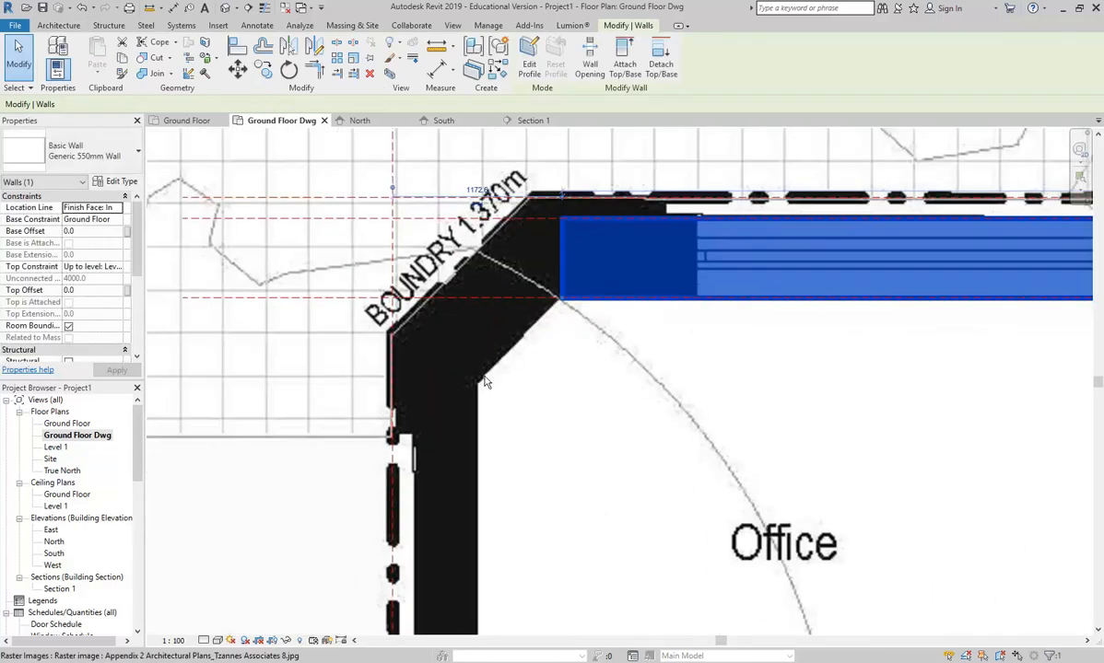
key("Escape")
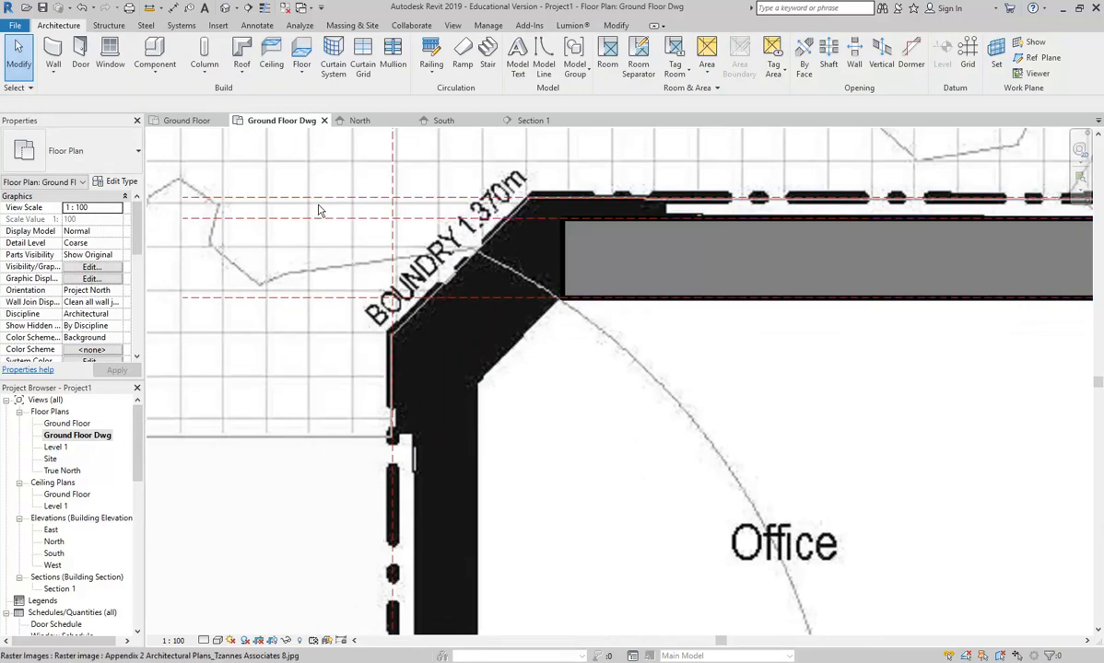
left_click(565, 297)
scroll(564, 297, "up", 2)
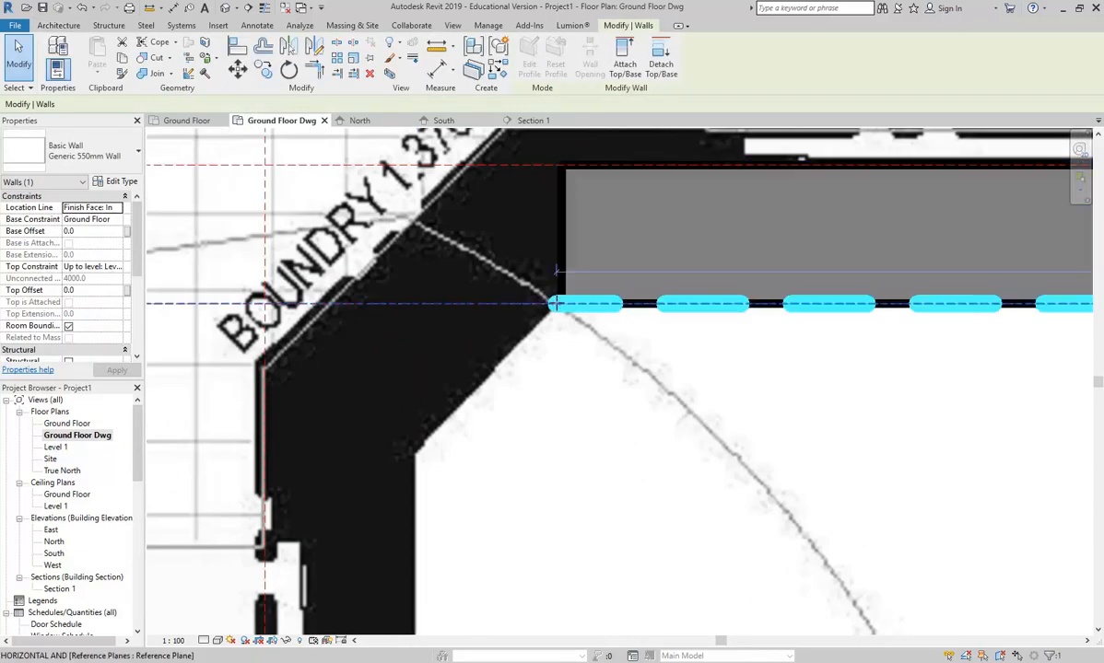
scroll(539, 391, "down", 2)
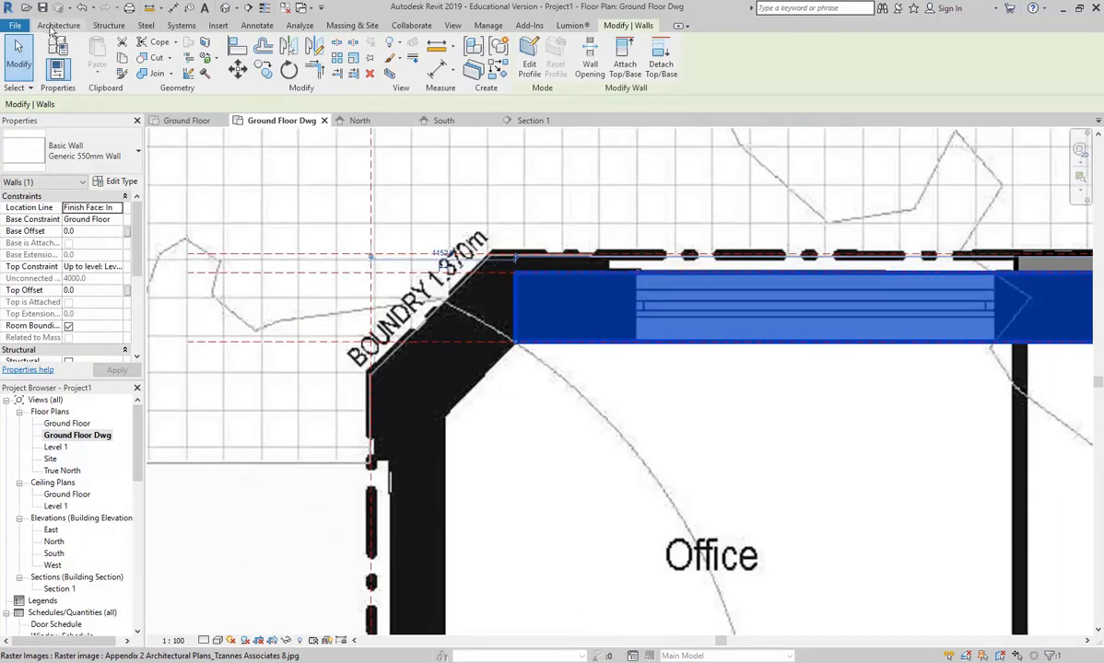
- Start a new wall with the Generic 550mm Wall type
left_click(58, 25)
left_click(52, 50)
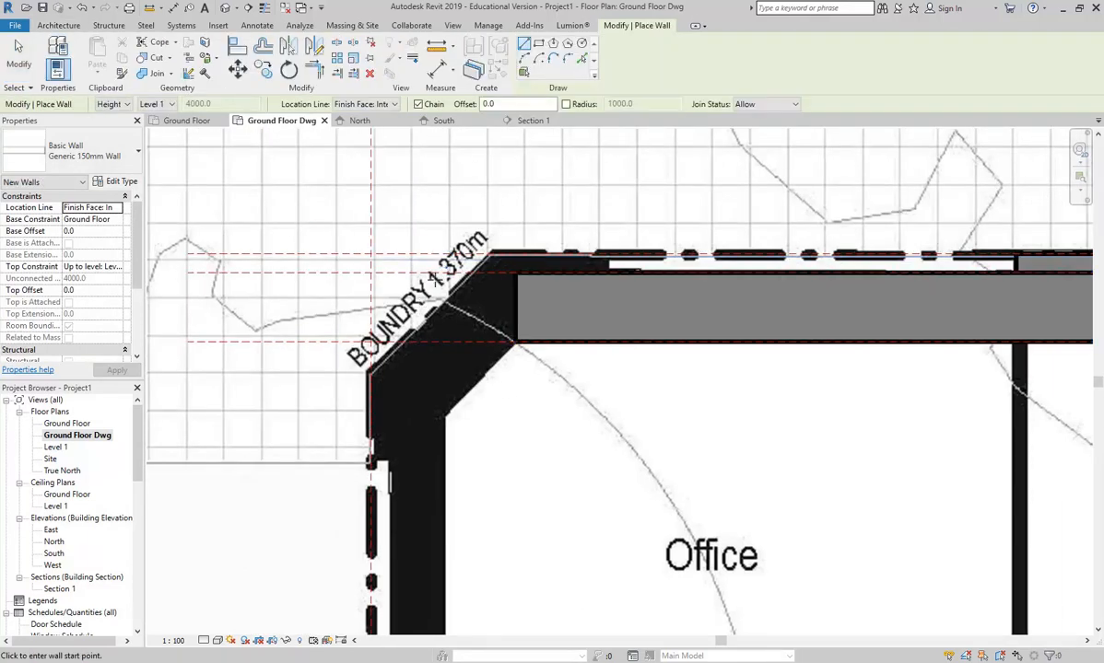
middle_click_drag(525, 373, 524, 330)
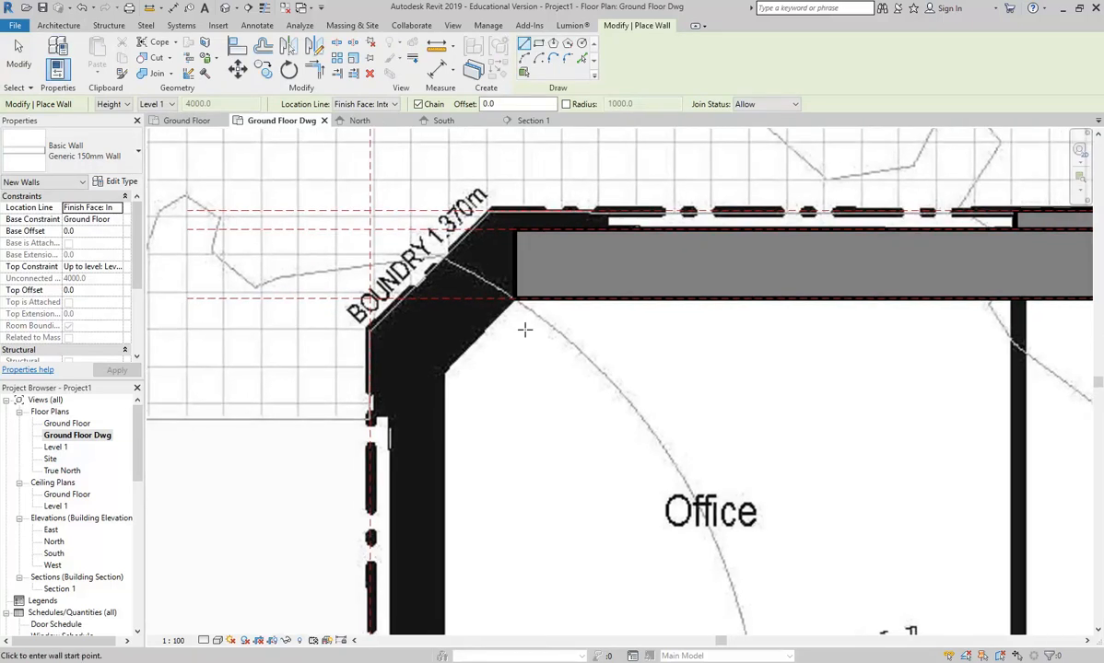
left_click(71, 152)
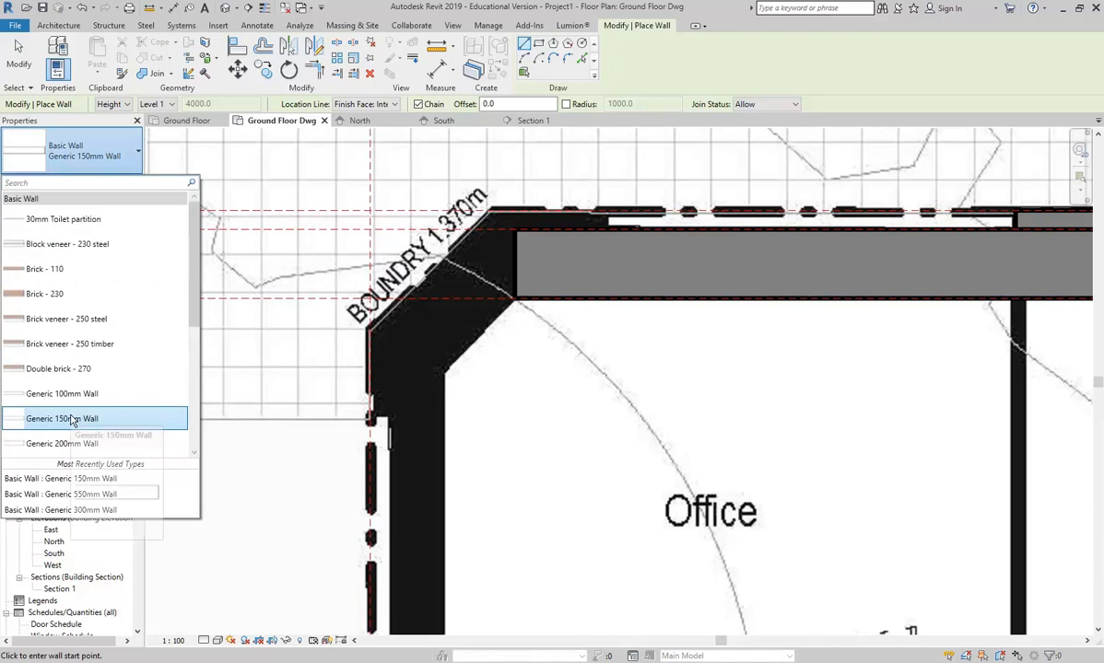
left_click(104, 155)
left_click(103, 154)
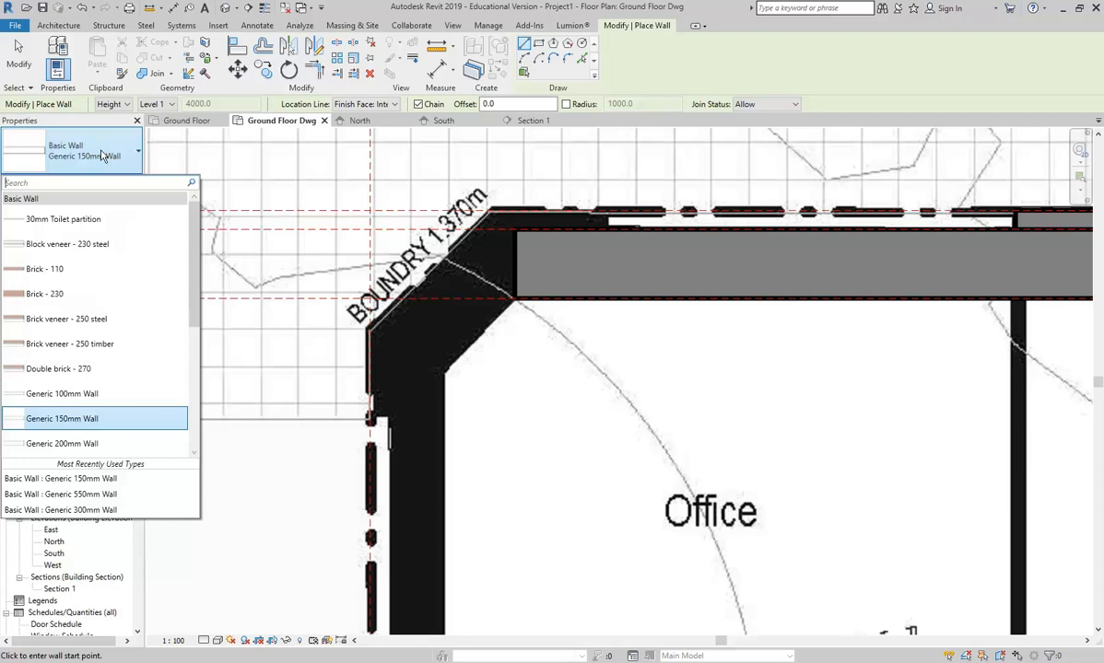
scroll(51, 345, "down", 2)
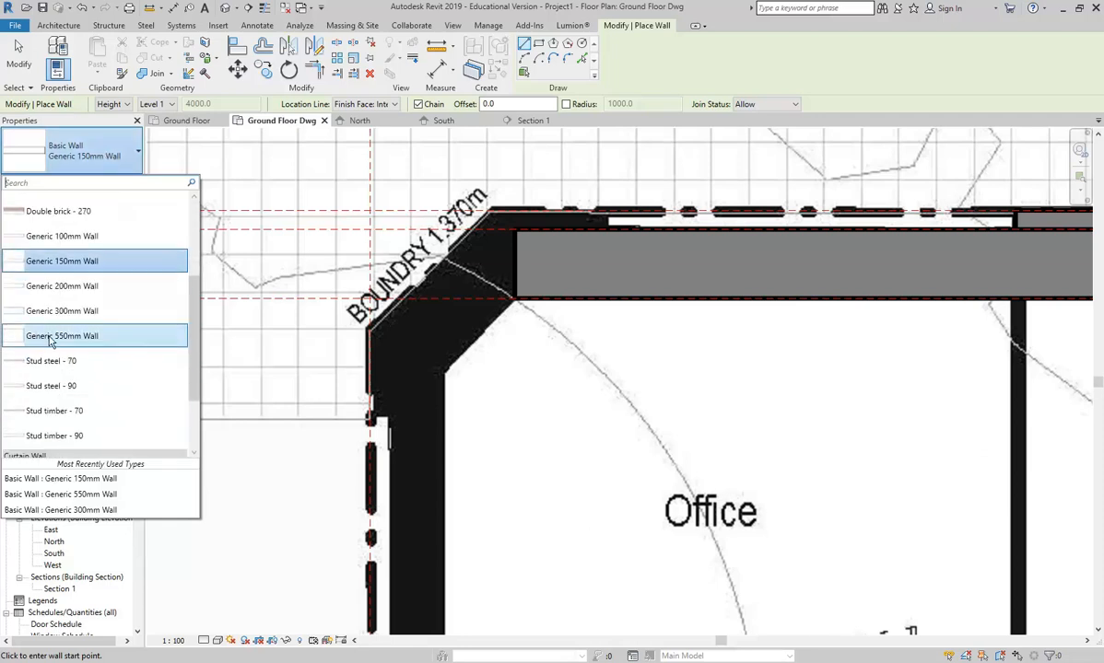
left_click(78, 339)
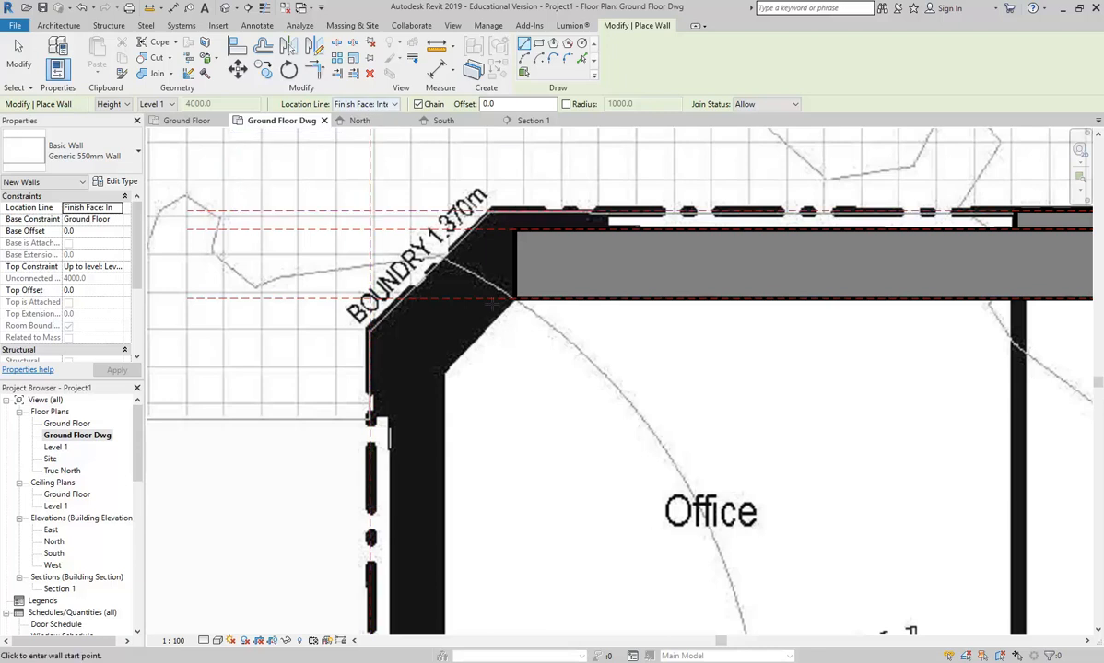
- Draw a diagonal wall about 800 mm long at 45° from the north wall's west end along the chamfered corner, flipped outward
left_click(513, 299)
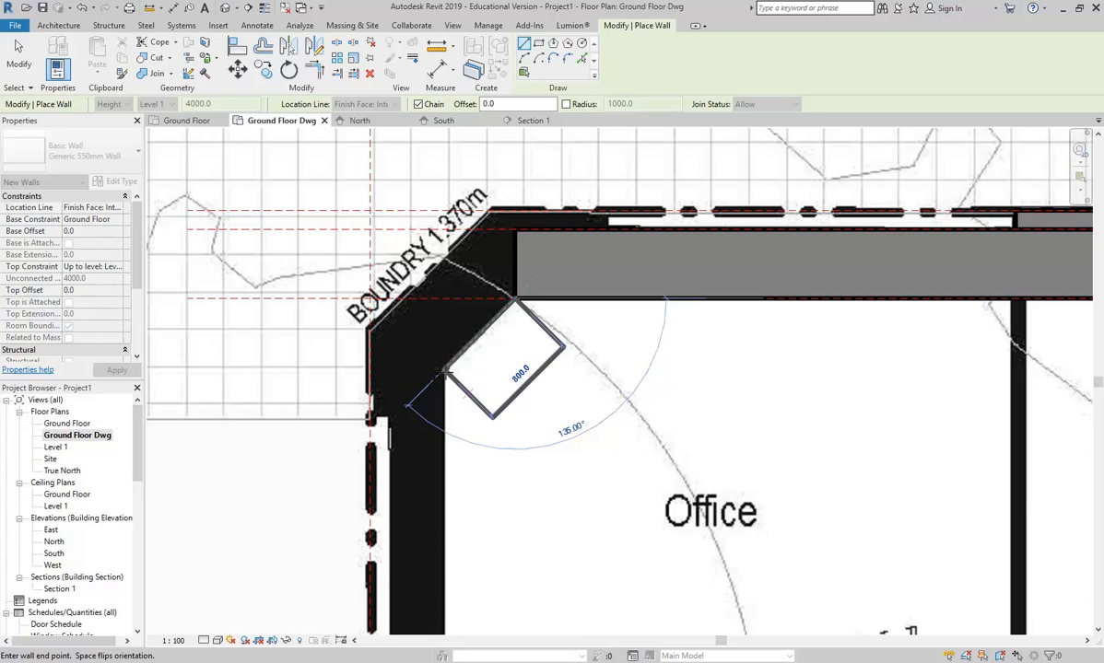
key("space")
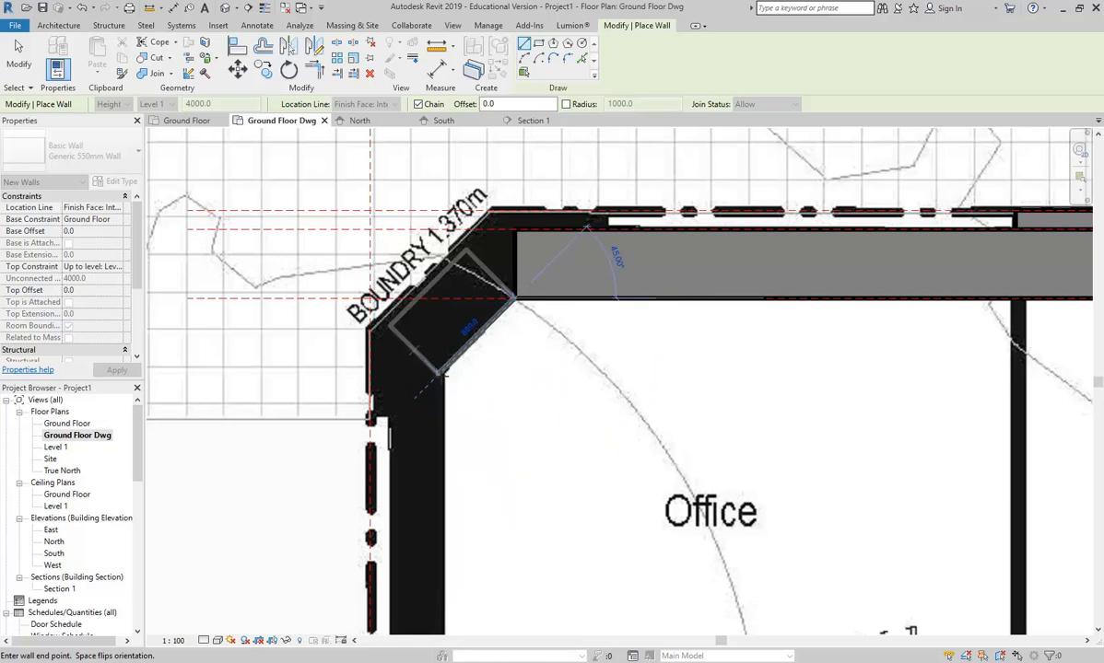
left_click(456, 372)
right_click(502, 316)
left_click(535, 323)
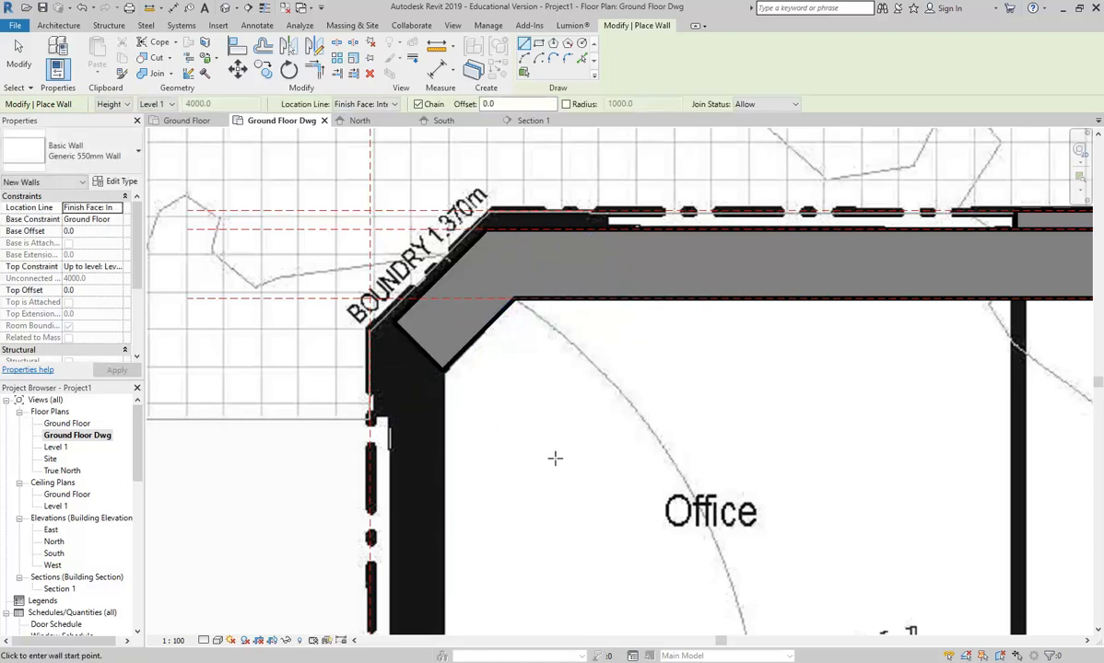
scroll(554, 457, "down", 2)
middle_click_drag(548, 458, 442, 242)
key("Escape")
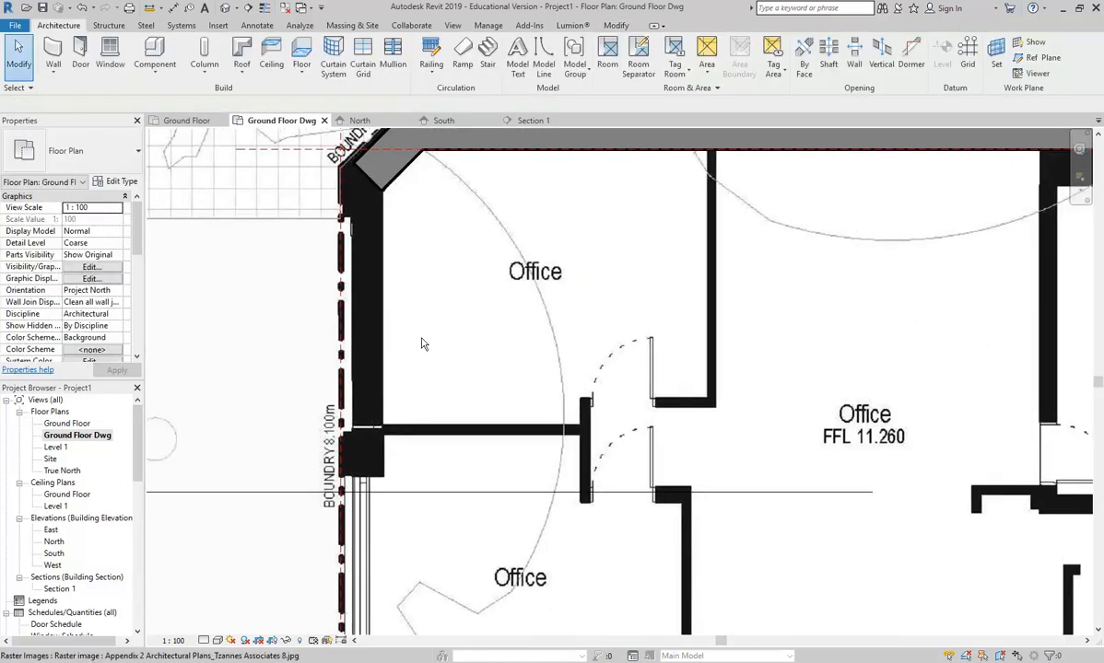
- In the Ground Floor plan view, add a reference plane offset 150 mm inward from the west boundary plane
double_click(68, 426)
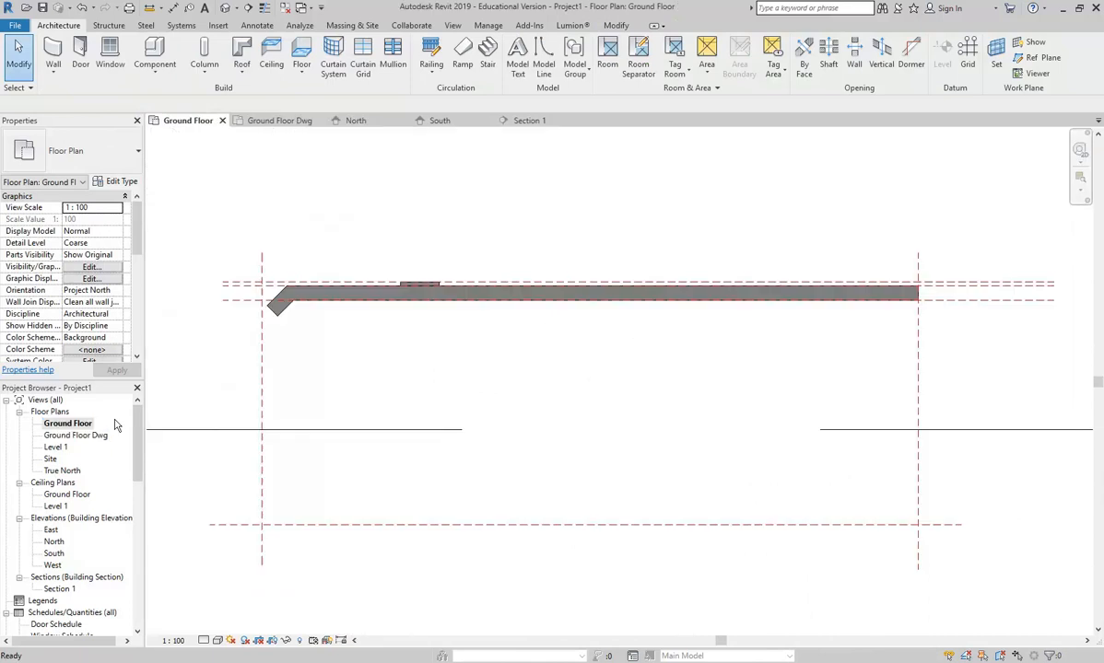
middle_click_drag(274, 371, 382, 342)
scroll(441, 346, "up", 1)
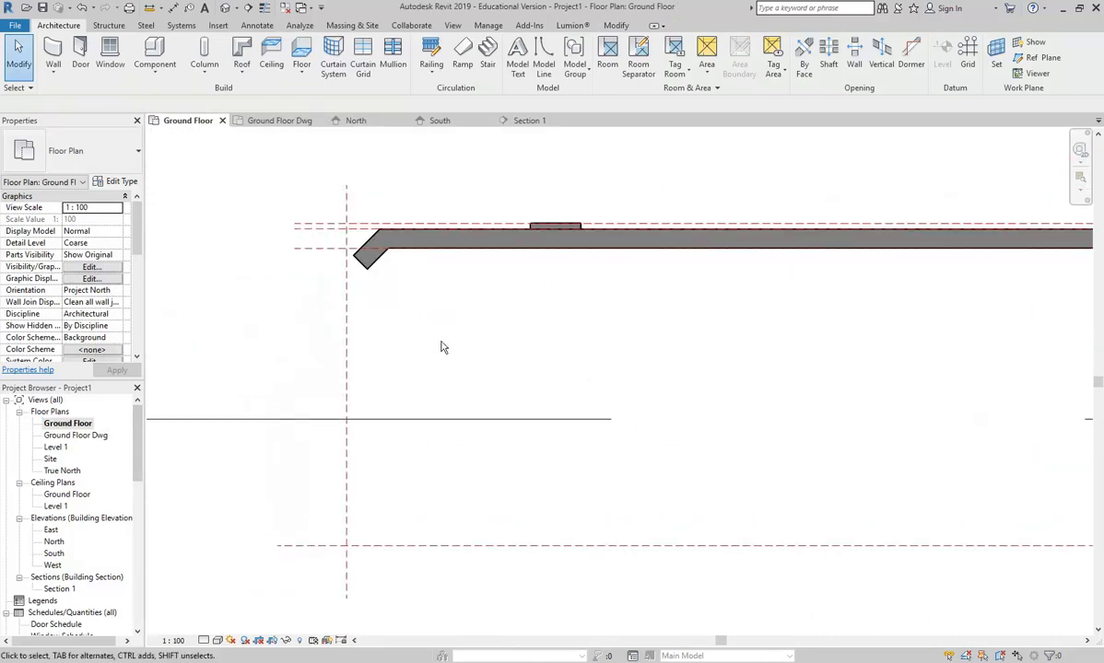
scroll(441, 346, "up", 1)
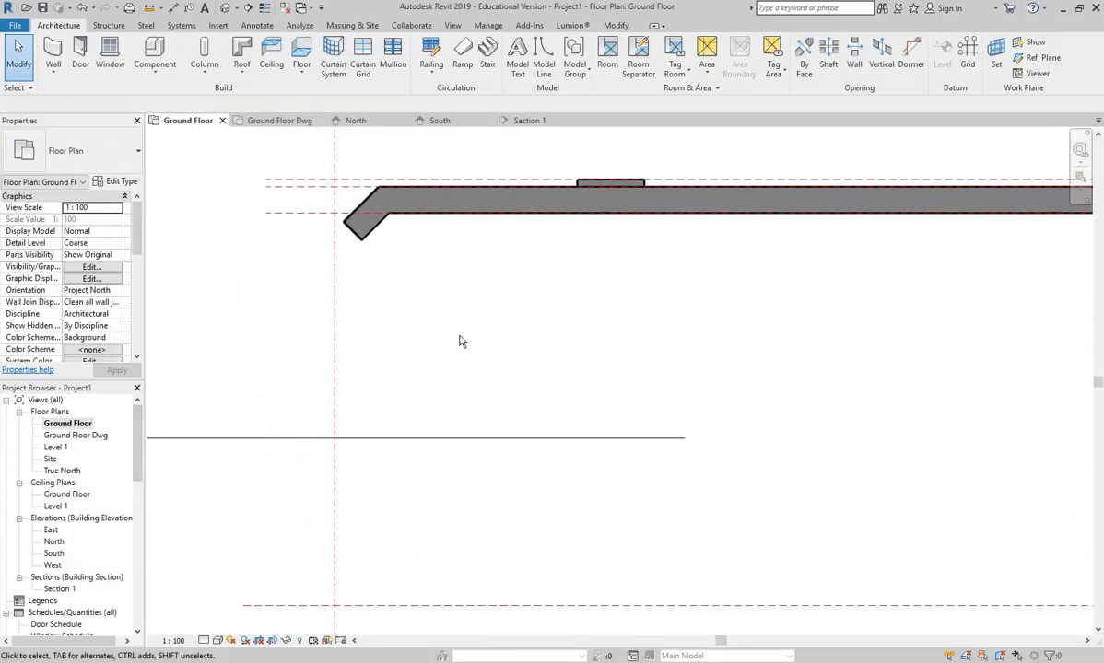
left_click(335, 389)
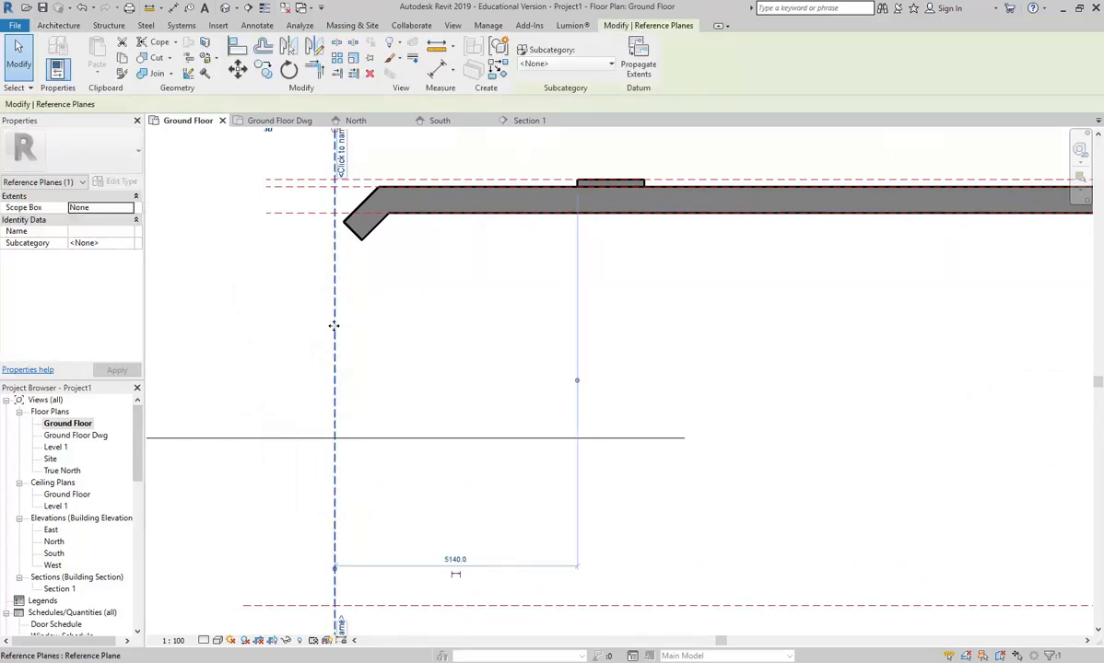
left_click(237, 324)
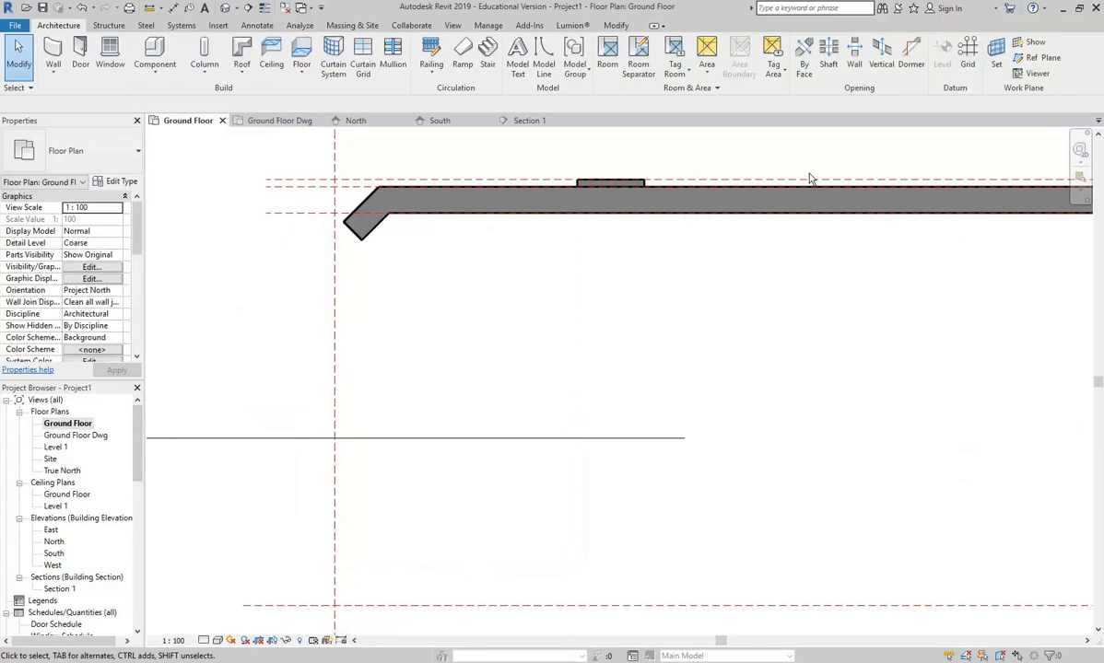
left_click(1033, 61)
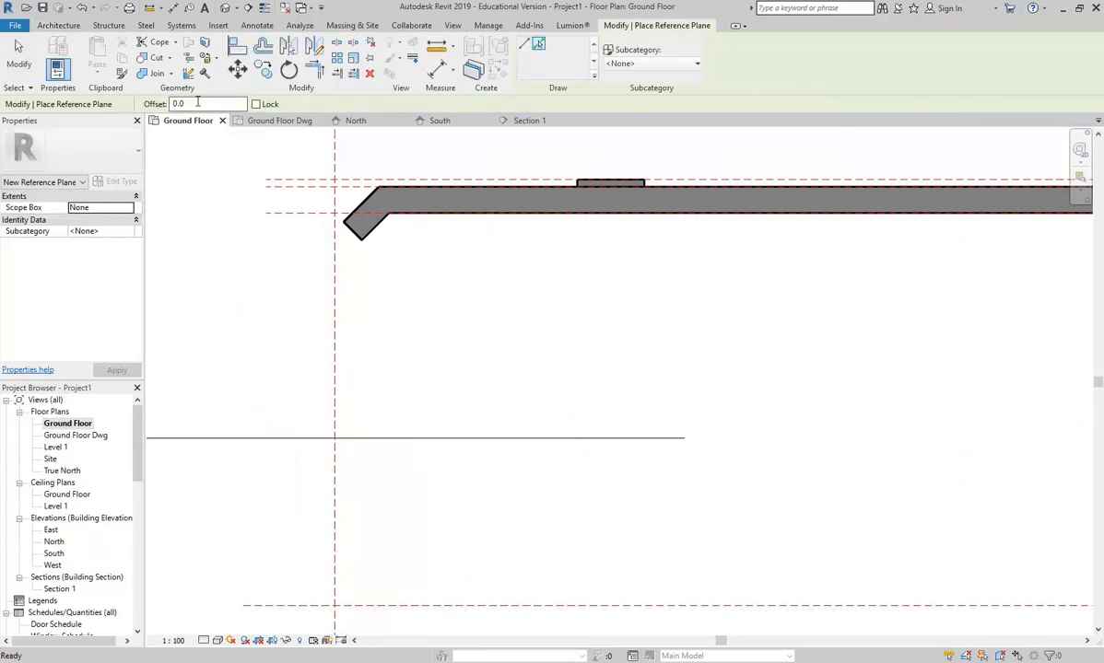
type("150")
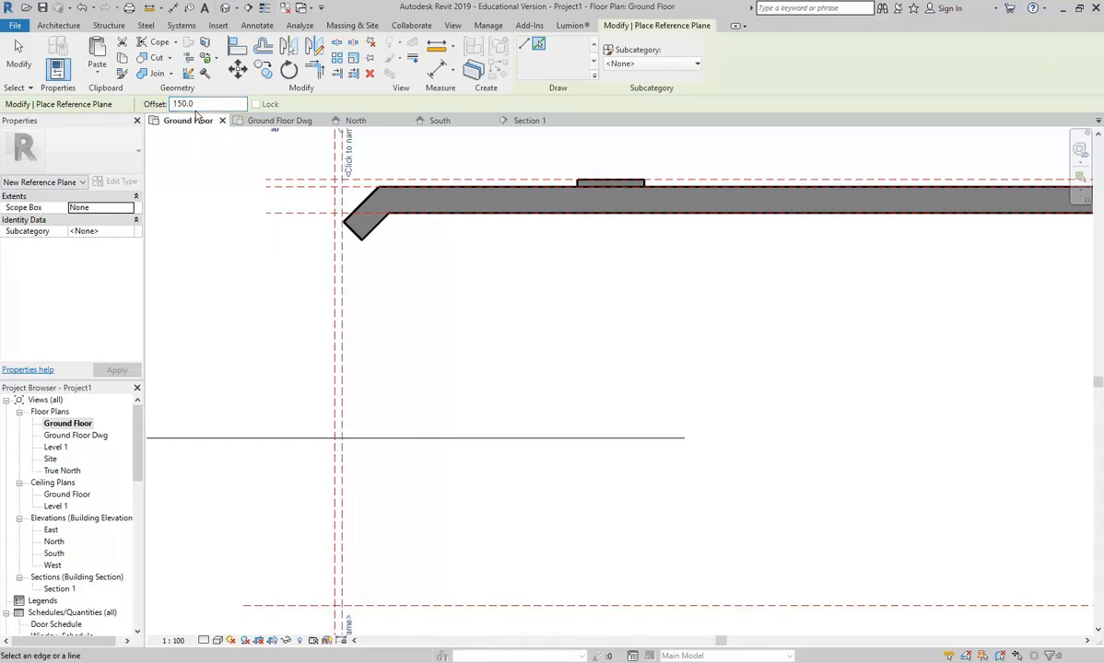
- Add another vertical reference plane offset 550 mm inward from the 150 mm offset plane on the west side
type("550")
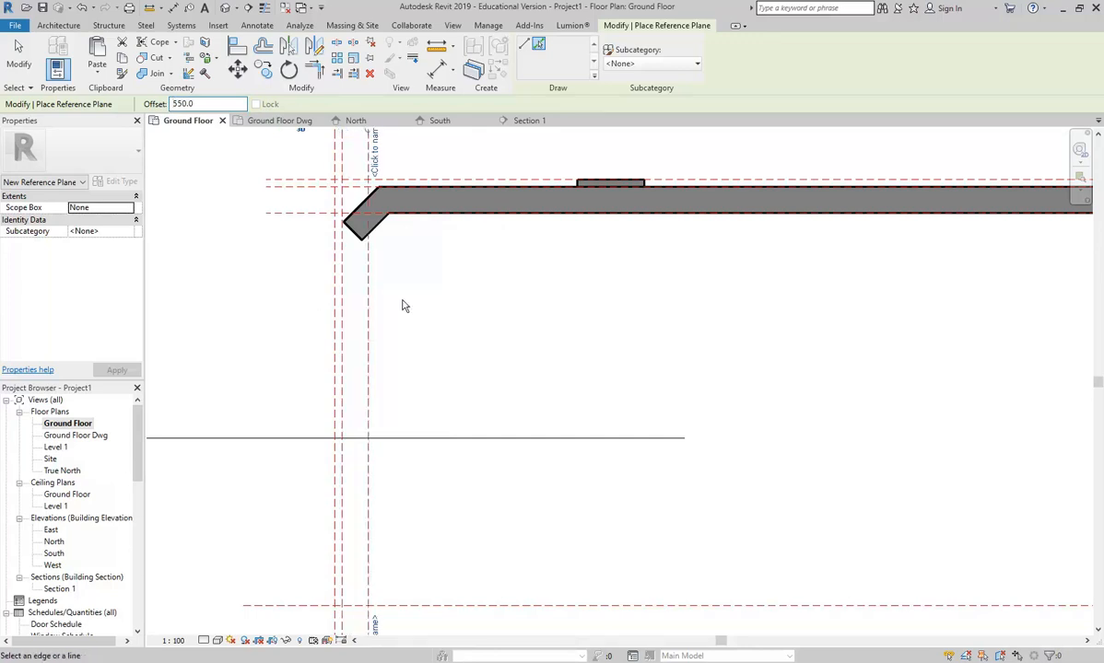
right_click(417, 250)
left_click(427, 257)
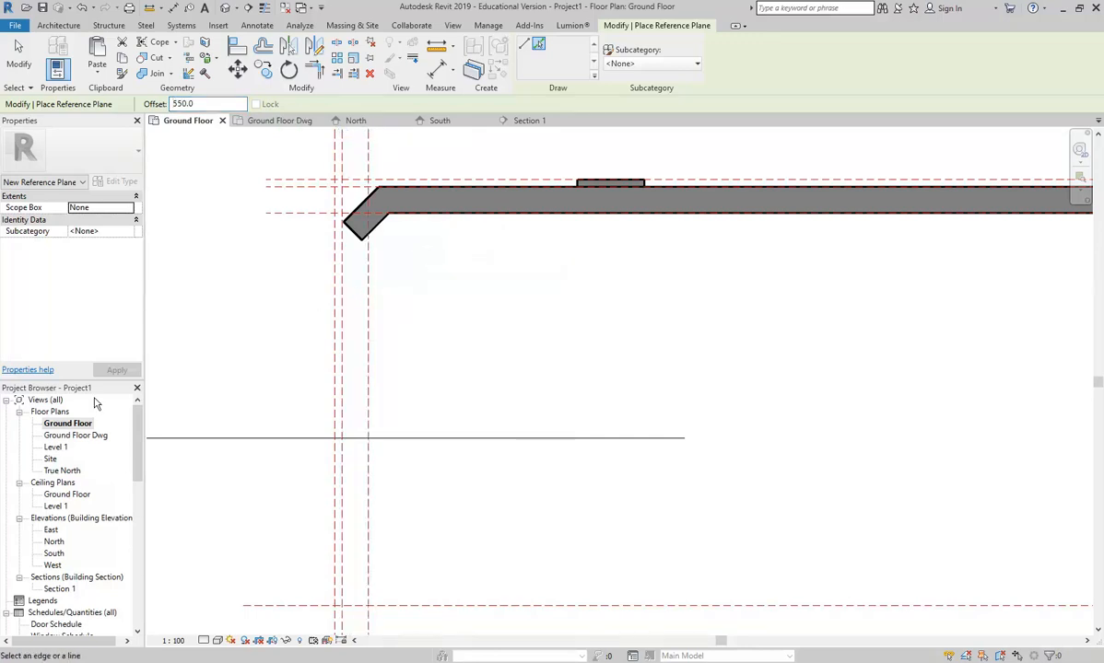
- In the Ground Floor Dwg view, measure the west wall's thickness between the diagonal wall's inner end corner and the outer-face reference plane
double_click(83, 438)
middle_click_drag(351, 237, 389, 291)
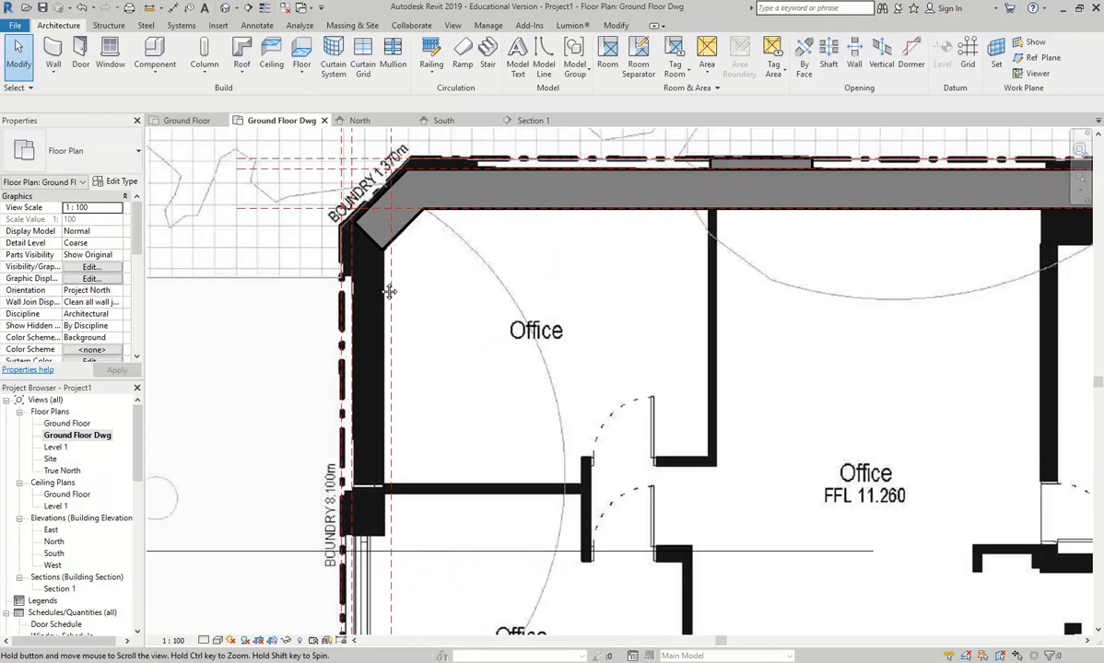
scroll(364, 230, "up", 4)
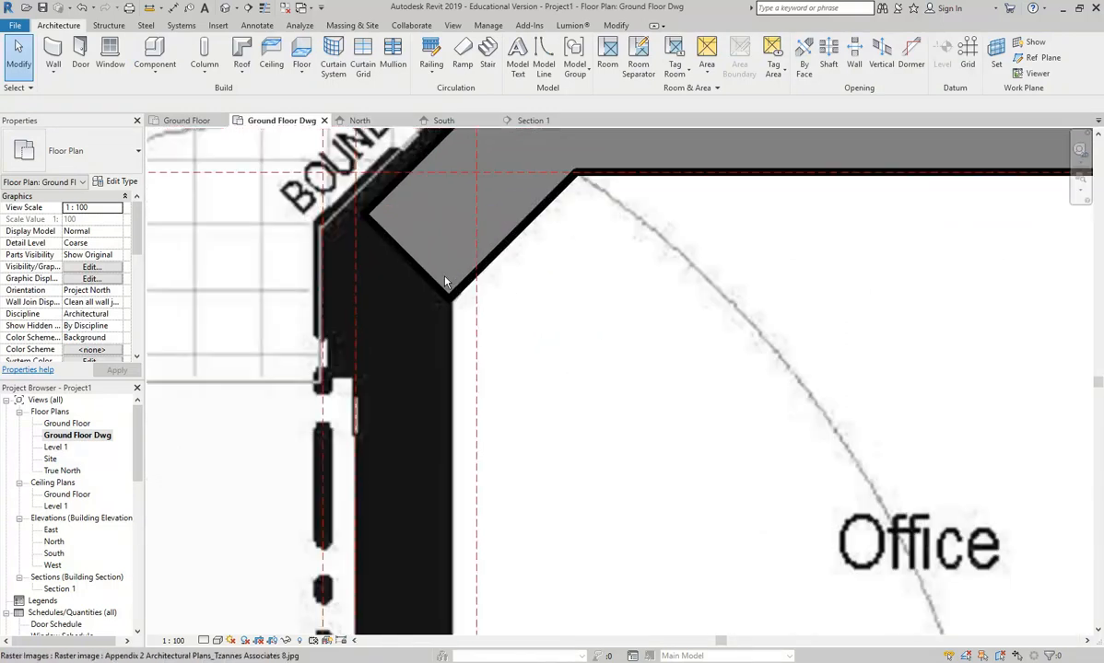
left_click(148, 8)
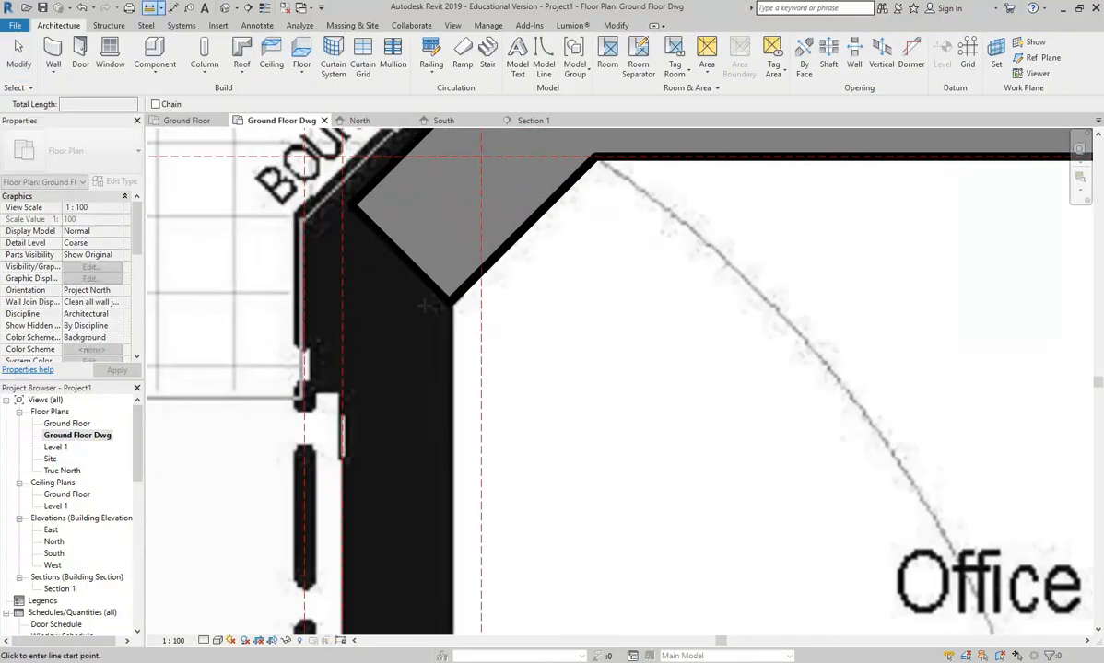
left_click(449, 302)
left_click(342, 302)
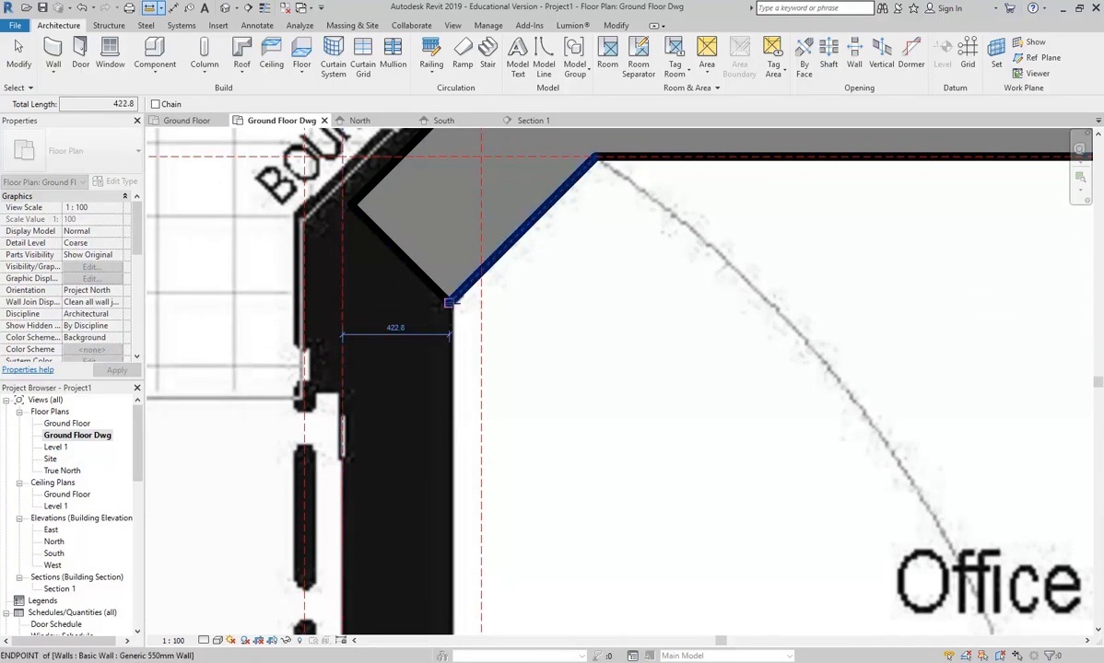
left_click(449, 302)
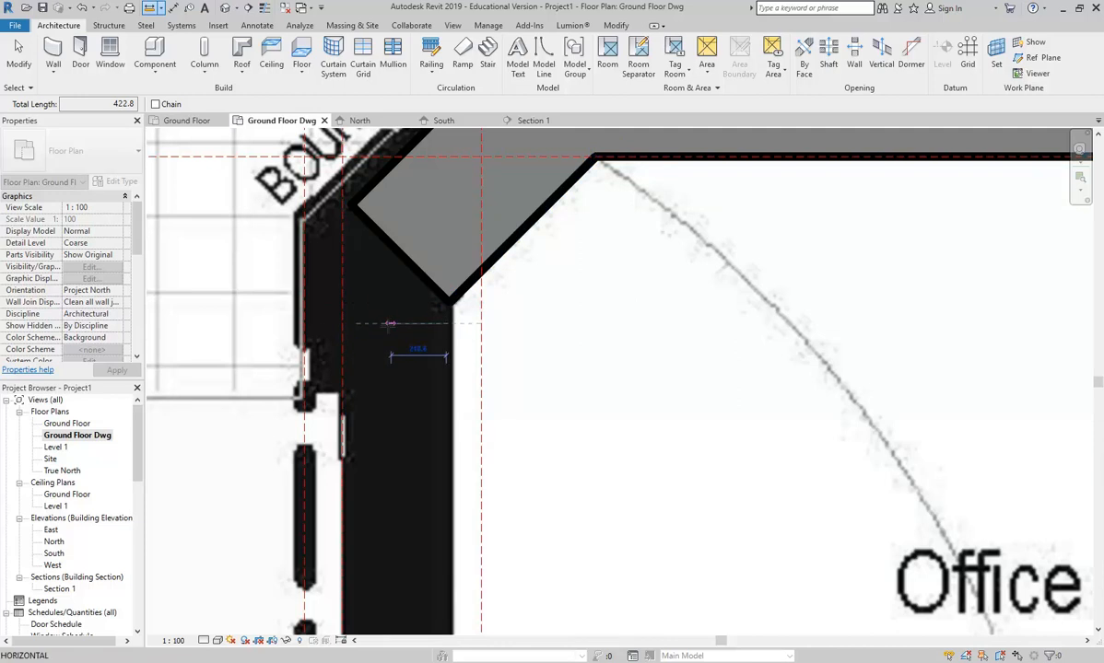
scroll(387, 341, "down", 3)
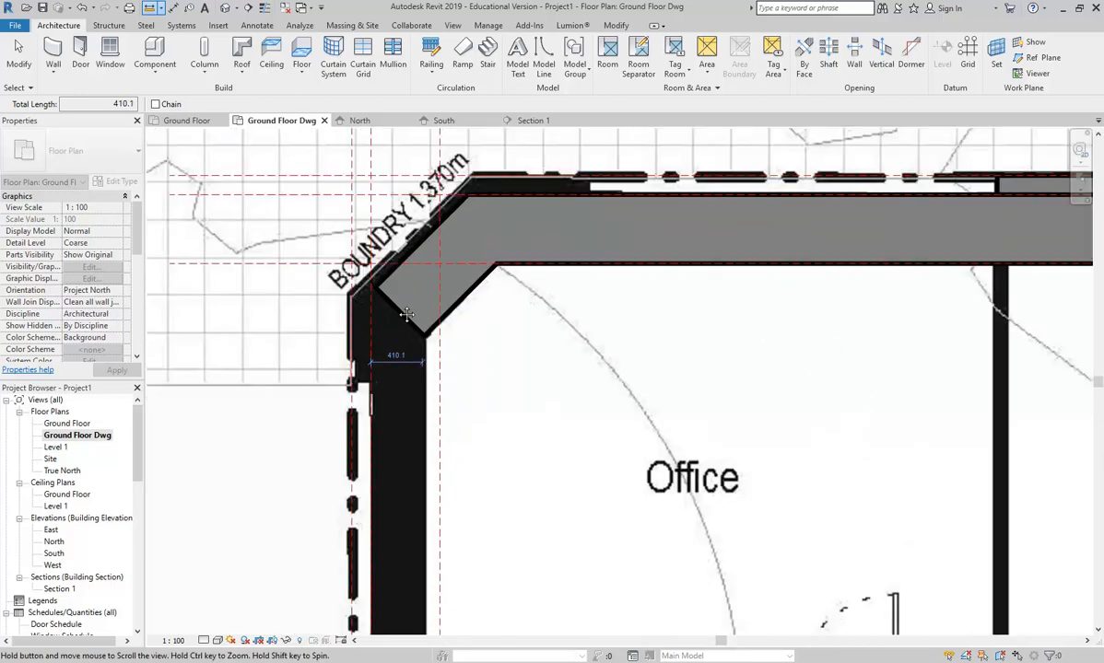
scroll(433, 355, "up", 1)
key("Escape")
key("Escape")
- Select the innermost west reference plane and examine it against the plan's west wall down to the southwest corner
left_click(439, 355)
scroll(433, 359, "down", 4)
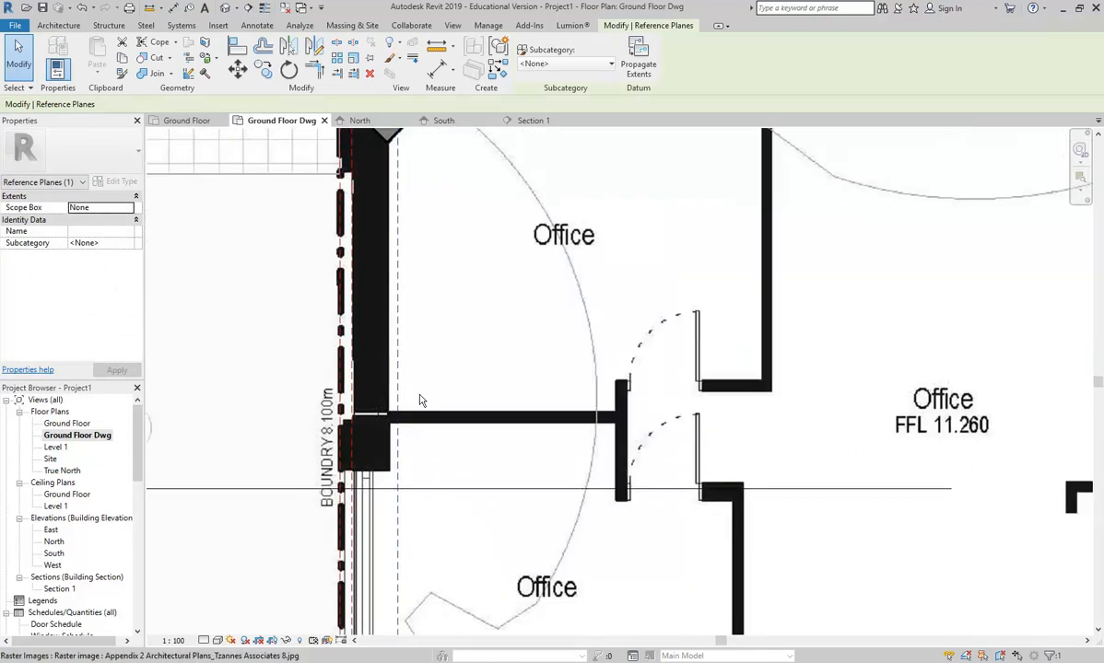
scroll(424, 369, "up", 2)
scroll(417, 401, "up", 2)
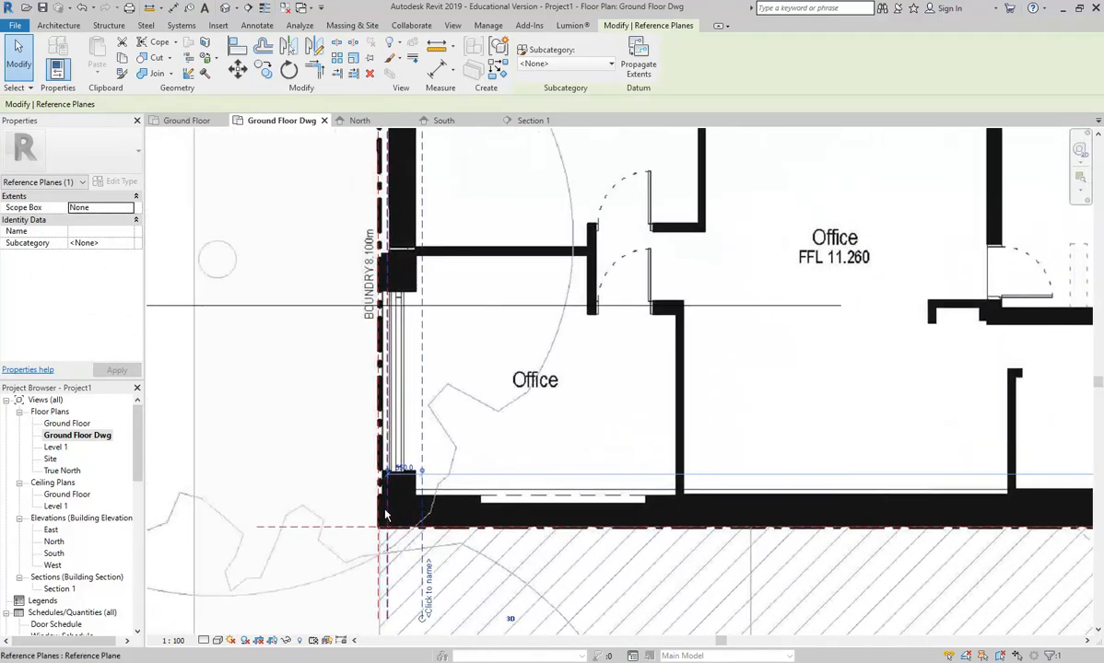
scroll(368, 461, "up", 3)
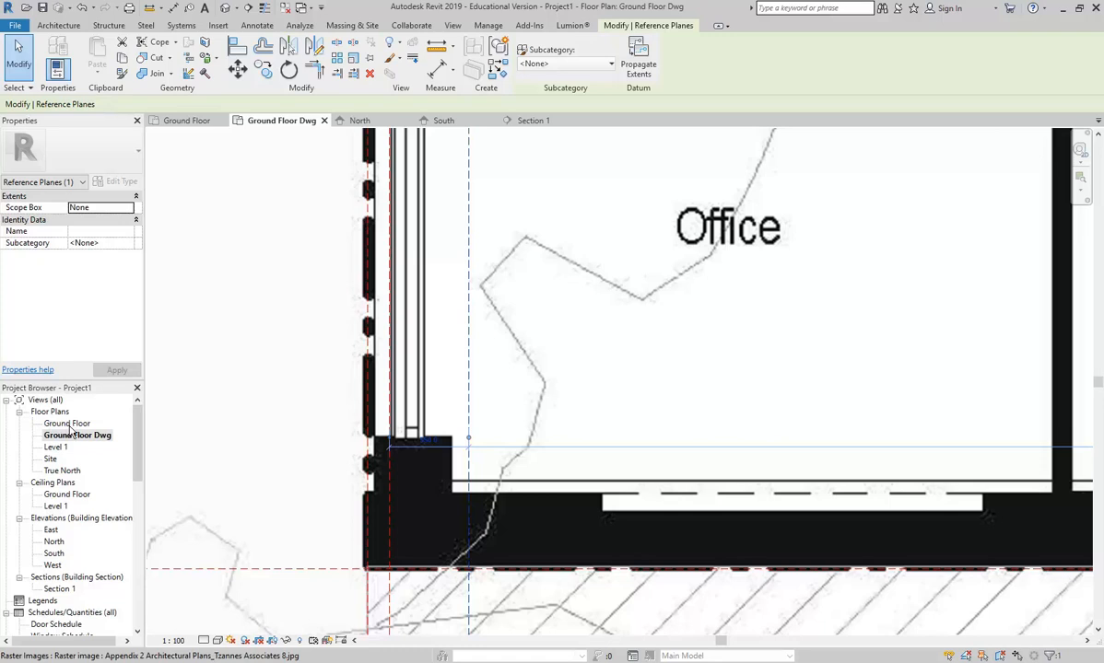
scroll(446, 431, "up", 1)
key("Escape")
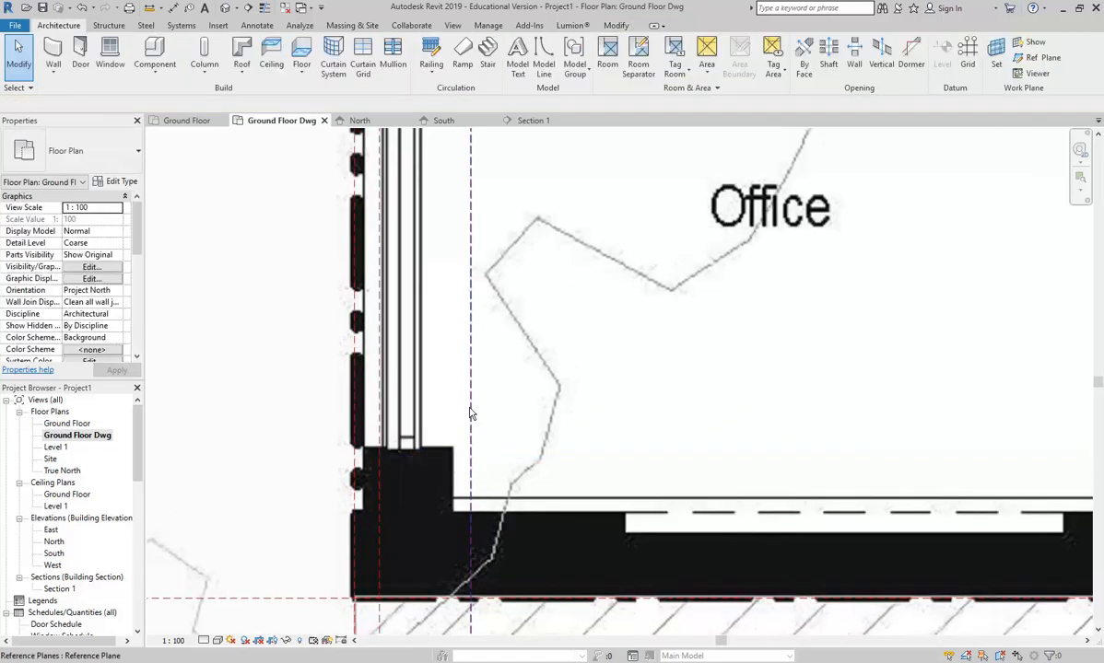
- Set the innermost west reference plane 400 mm from the outer-face plane and check it against the plan's west wall
left_click(471, 448)
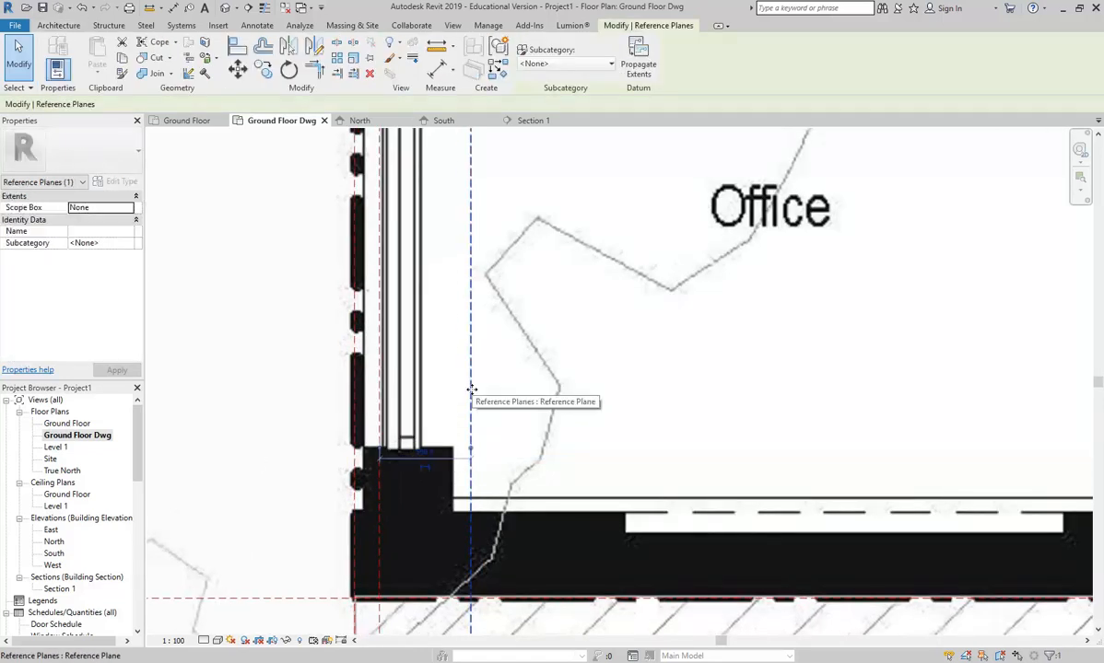
left_click(425, 455)
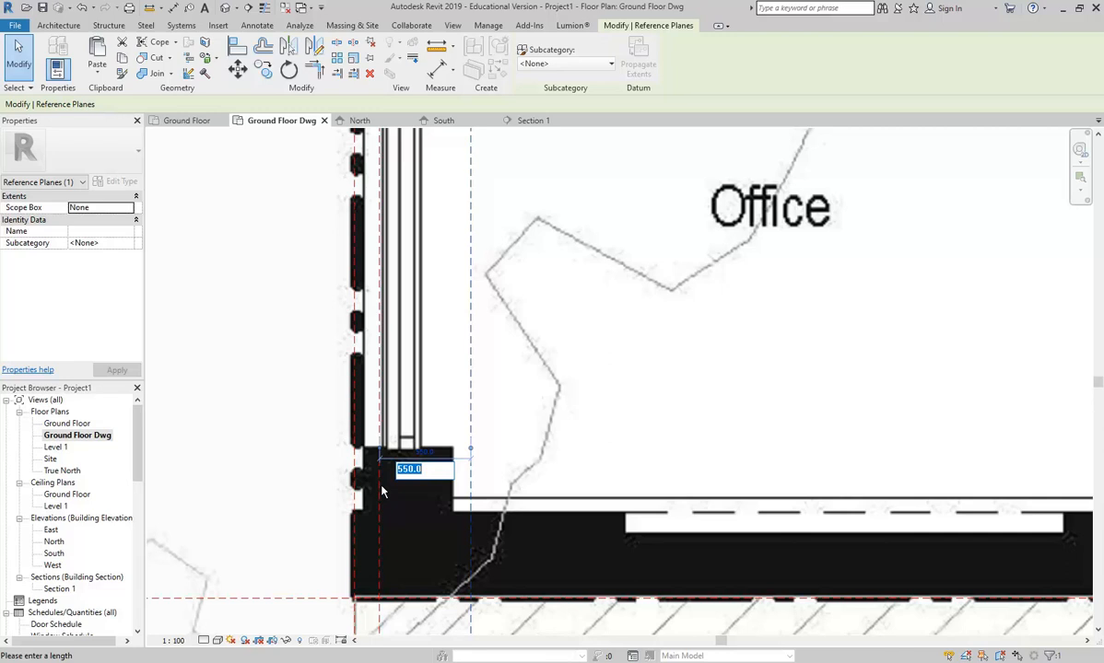
type("400")
key("Return")
scroll(475, 374, "down", 3)
middle_click_drag(475, 374, 453, 493)
middle_click_drag(476, 354, 460, 472)
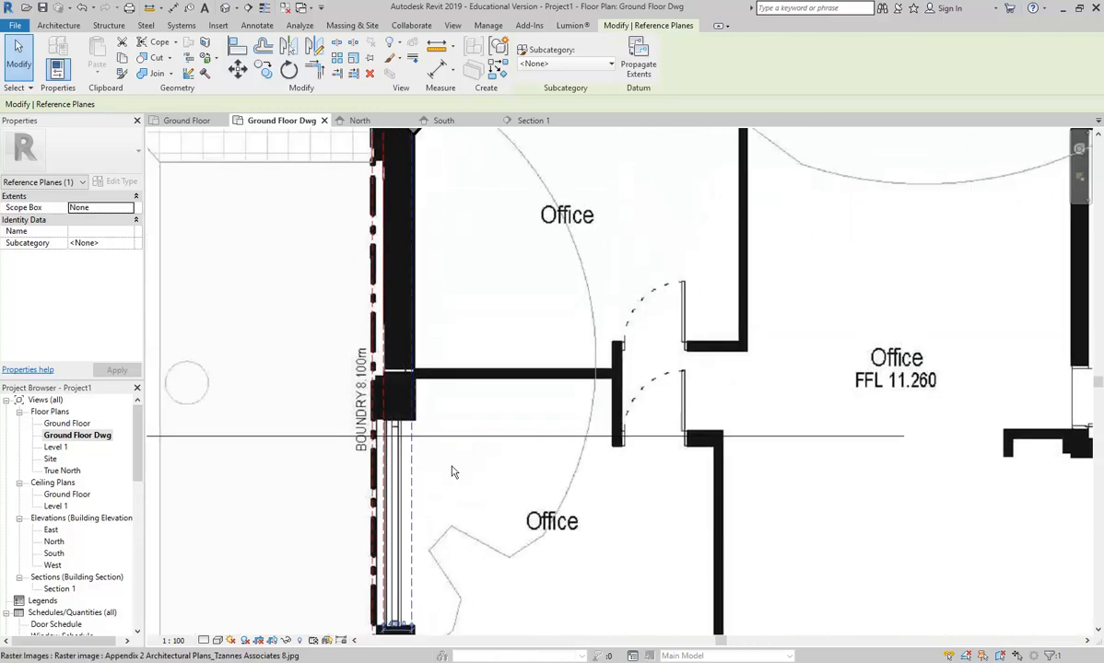
scroll(431, 412, "up", 5)
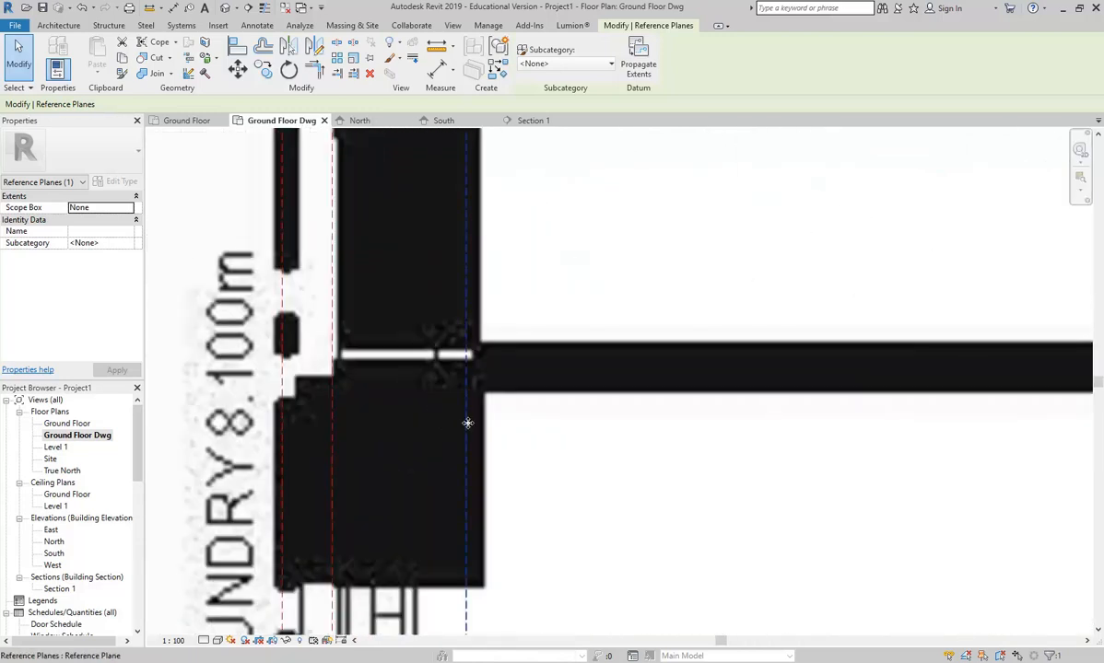
scroll(468, 423, "down", 5)
scroll(488, 312, "down", 1)
middle_click_drag(492, 314, 431, 377)
scroll(416, 213, "down", 2)
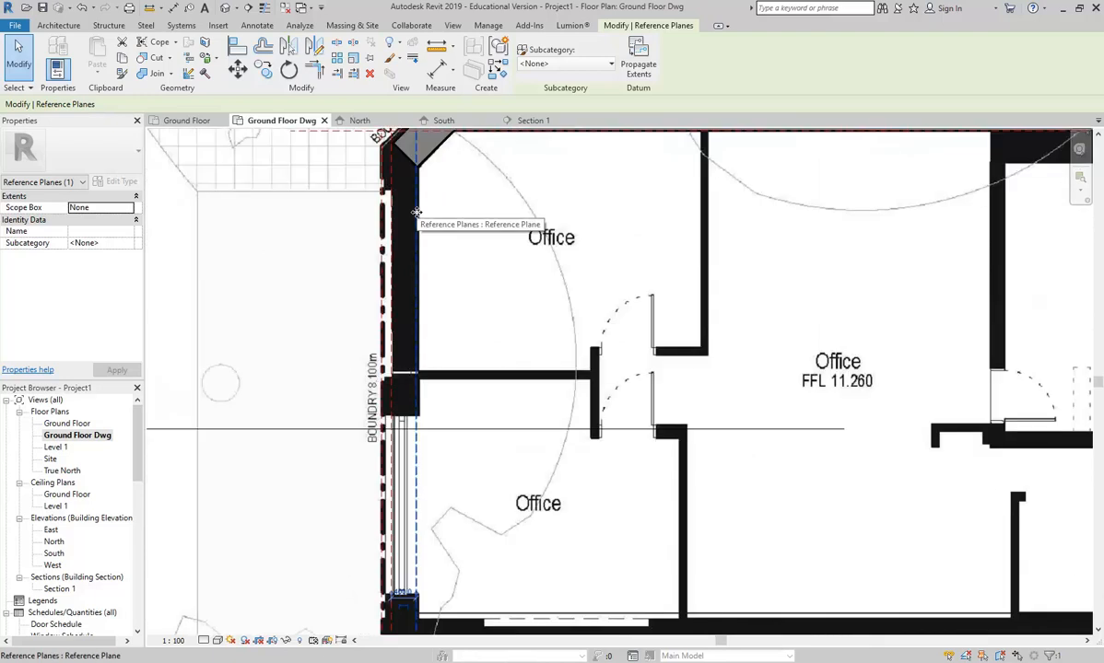
- Set the spacing between the innermost west reference plane and the outer-face plane to 420 mm
middle_click_drag(400, 612, 375, 504)
scroll(376, 504, "up", 3)
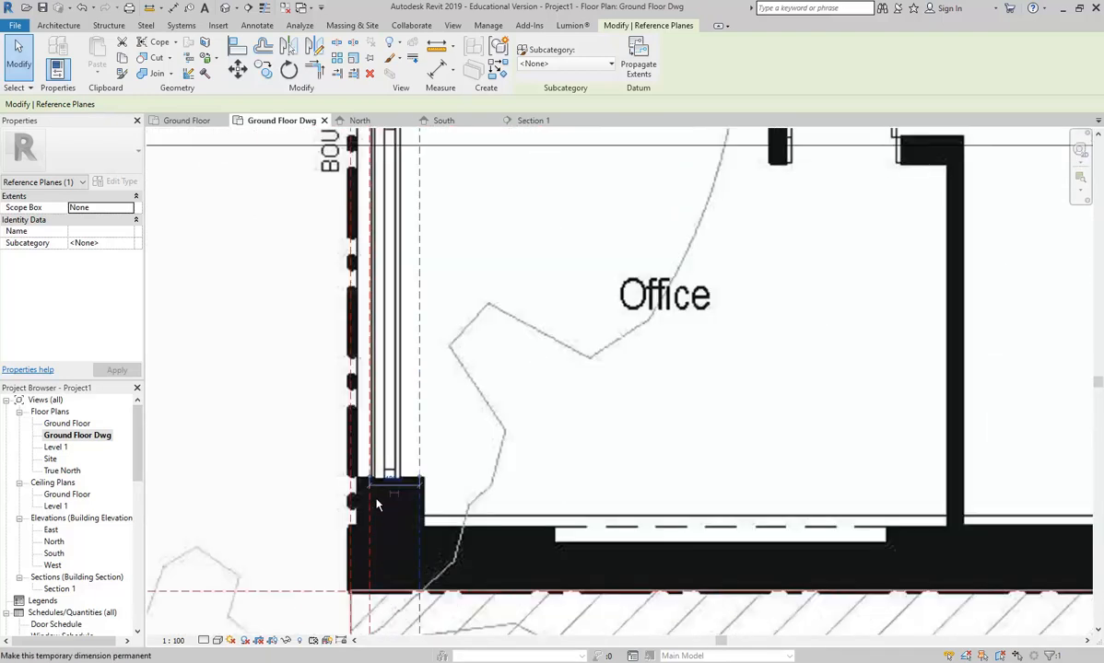
scroll(376, 504, "up", 2)
left_click(401, 470)
type("420")
key("Return")
scroll(470, 415, "down", 3)
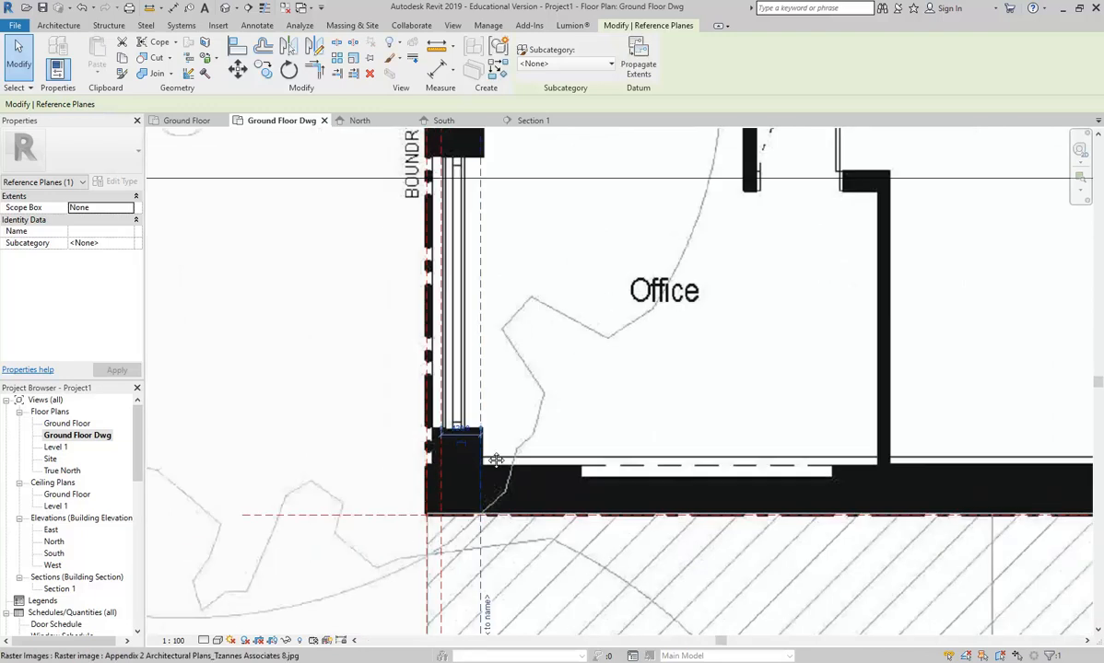
scroll(520, 319, "down", 4)
key("Escape")
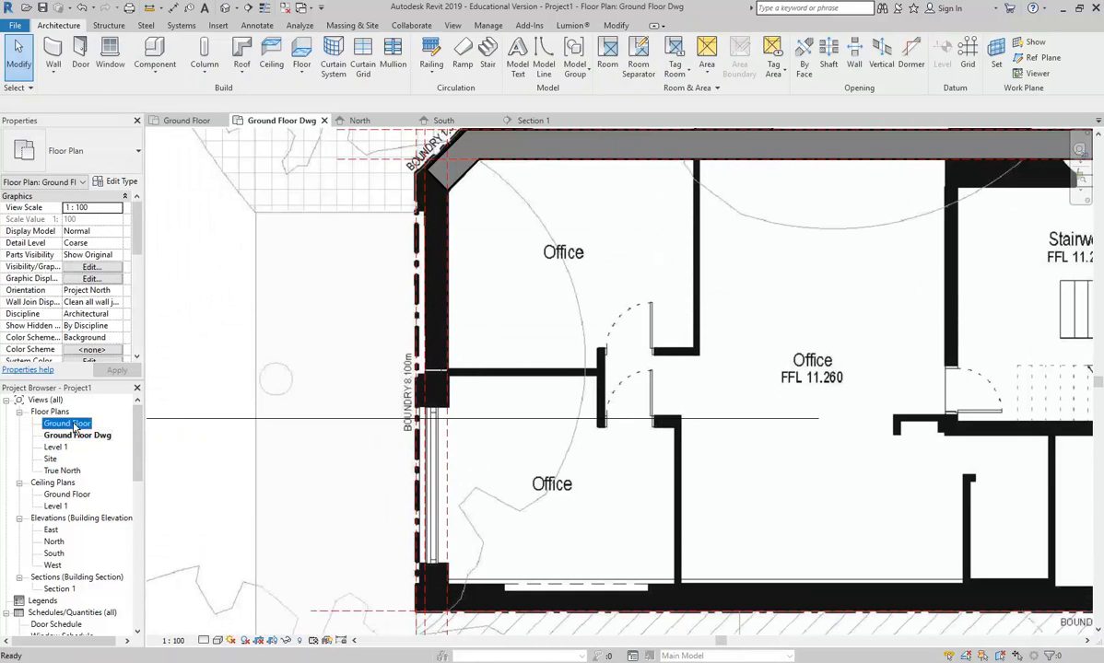
- In the Ground Floor plan view, start a wall and duplicate its 550 mm type as Generic 420mm Wall
double_click(74, 425)
left_click(53, 53)
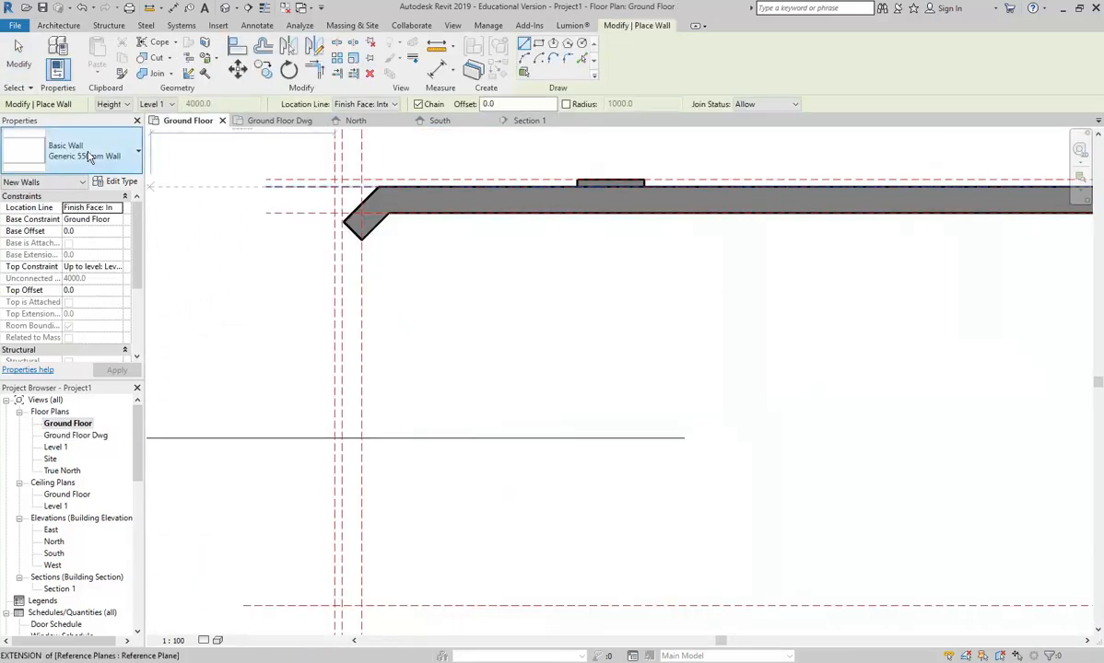
left_click(89, 158)
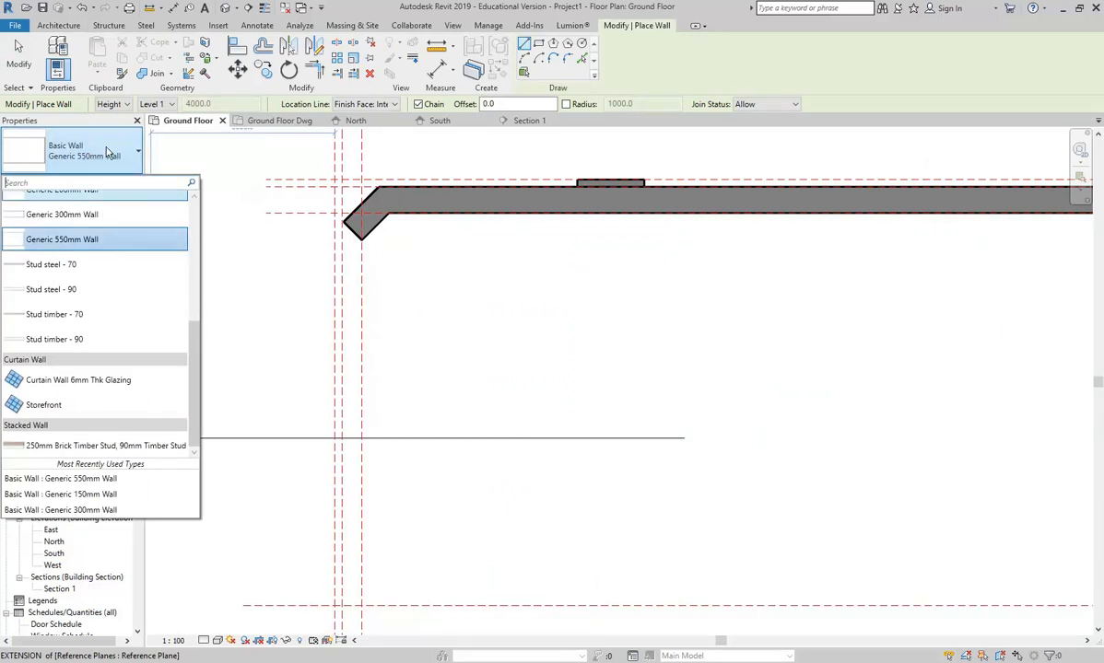
left_click(610, 80)
left_click(129, 181)
left_click(627, 72)
left_click(441, 211)
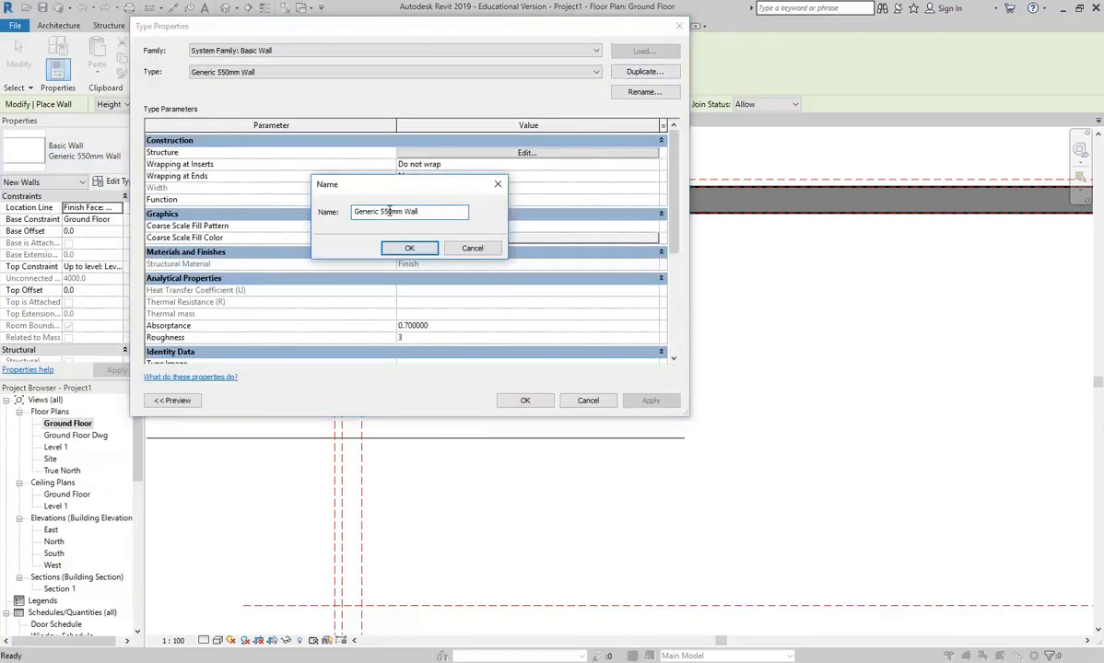
key("BackSpace")
key("BackSpace")
type("42")
left_click(398, 248)
- Set the structure layer thickness of the Generic 420mm Wall type to 420 mm
left_click(413, 152)
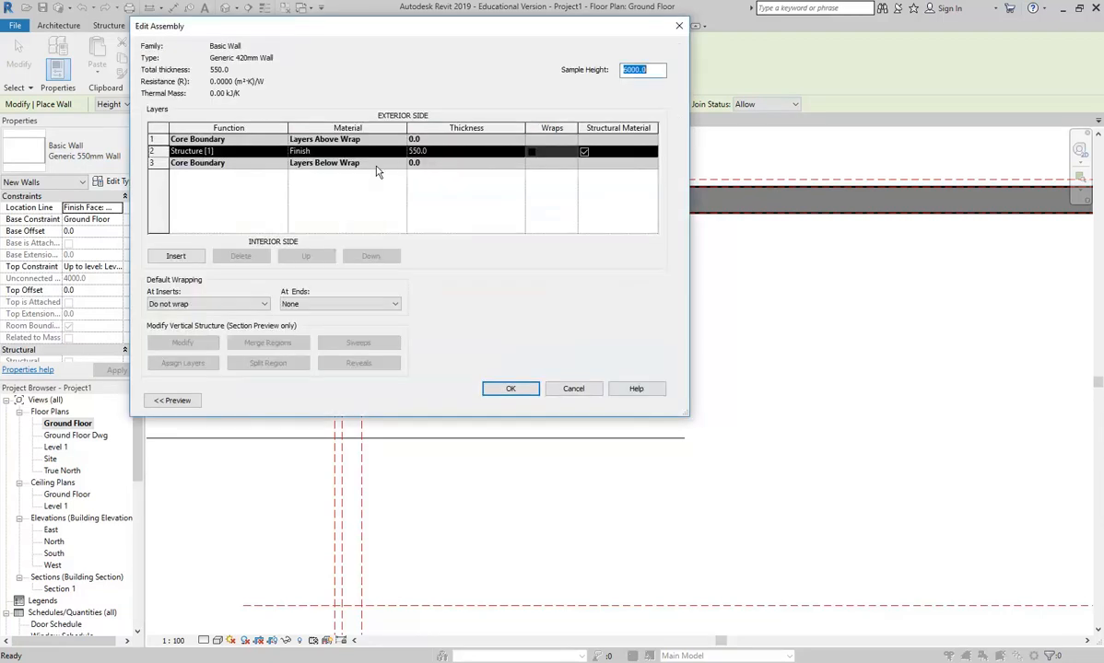
left_click(444, 153)
type("420")
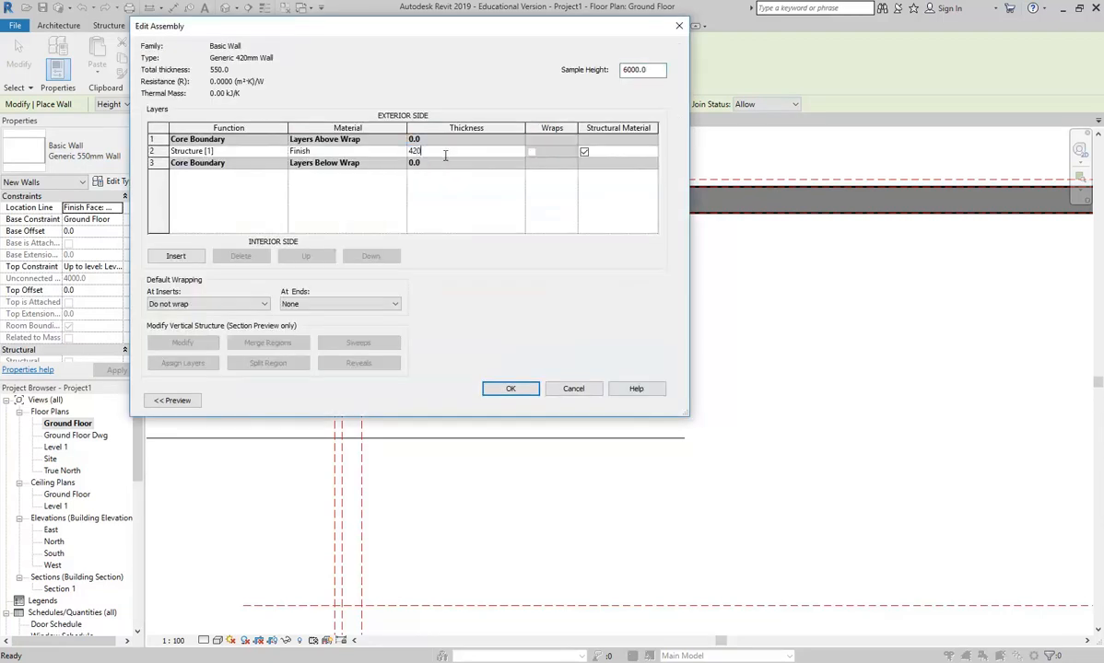
left_click(506, 387)
left_click(525, 400)
key("Escape")
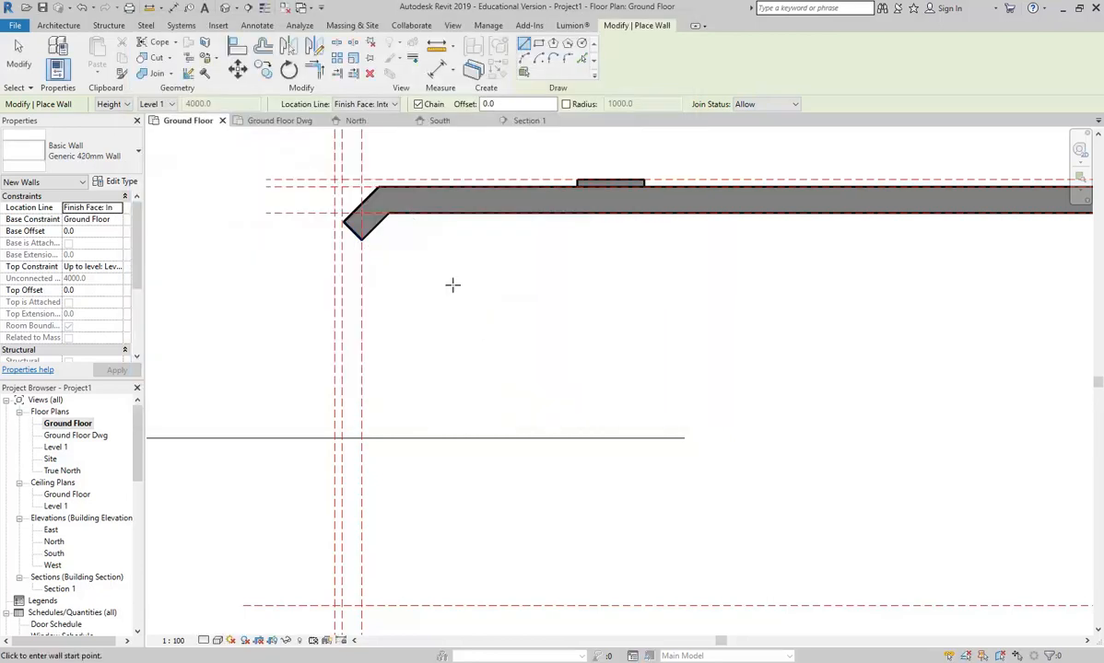
- Draw a vertical 420 mm wall along the innermost west reference plane, from just above the south boundary to just below the diagonal wall
scroll(421, 291, "down", 2)
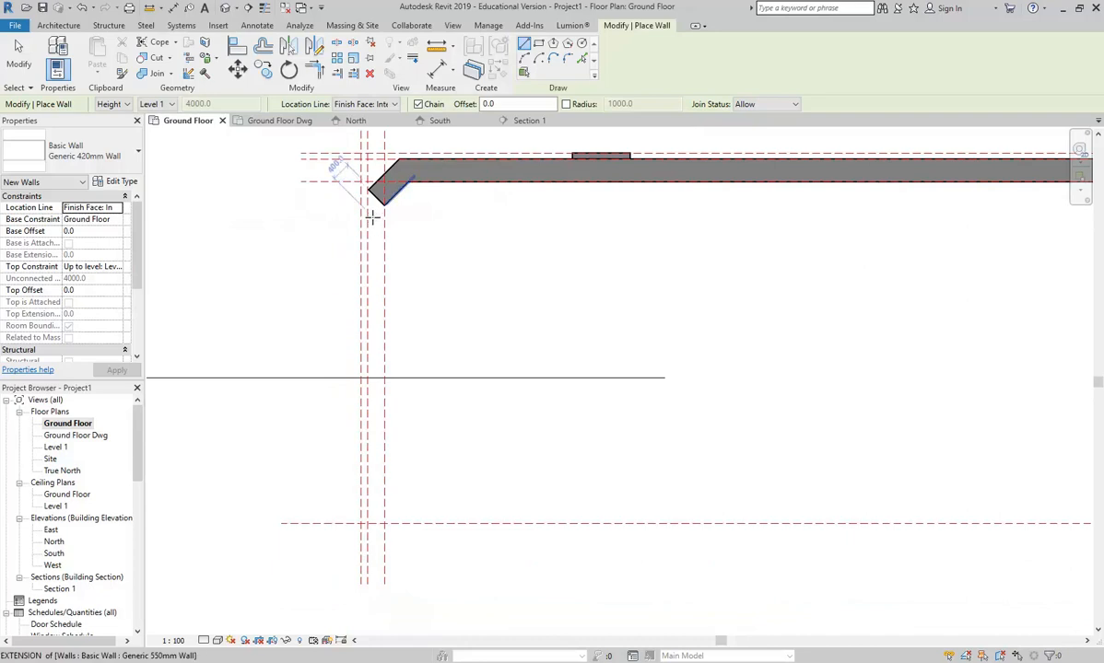
scroll(372, 217, "up", 4)
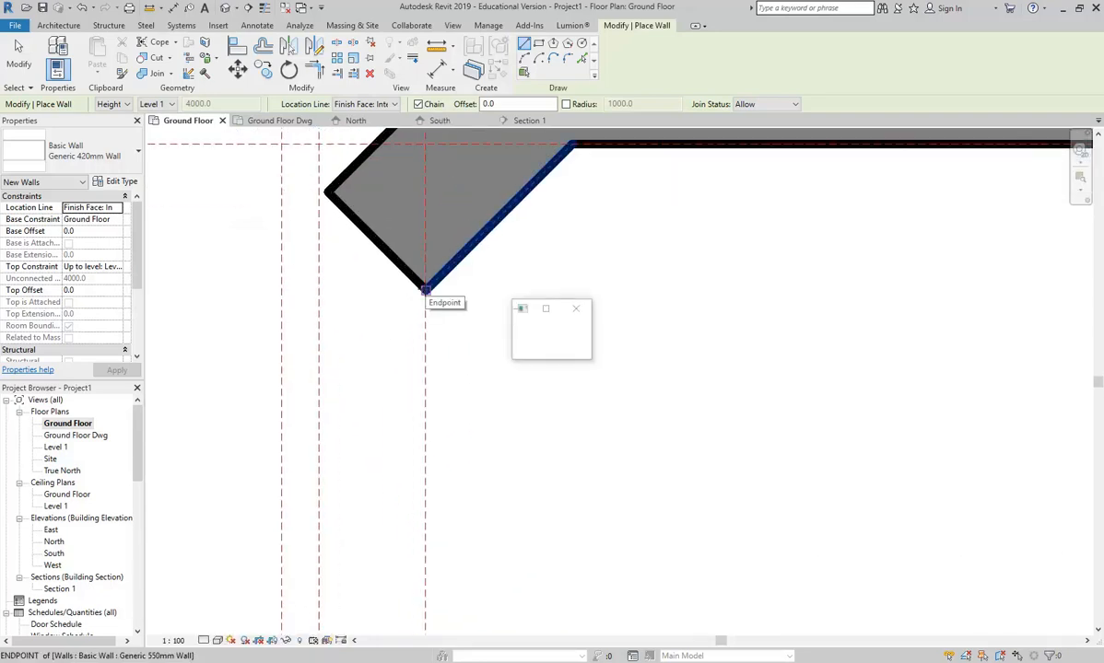
scroll(421, 313, "down", 5)
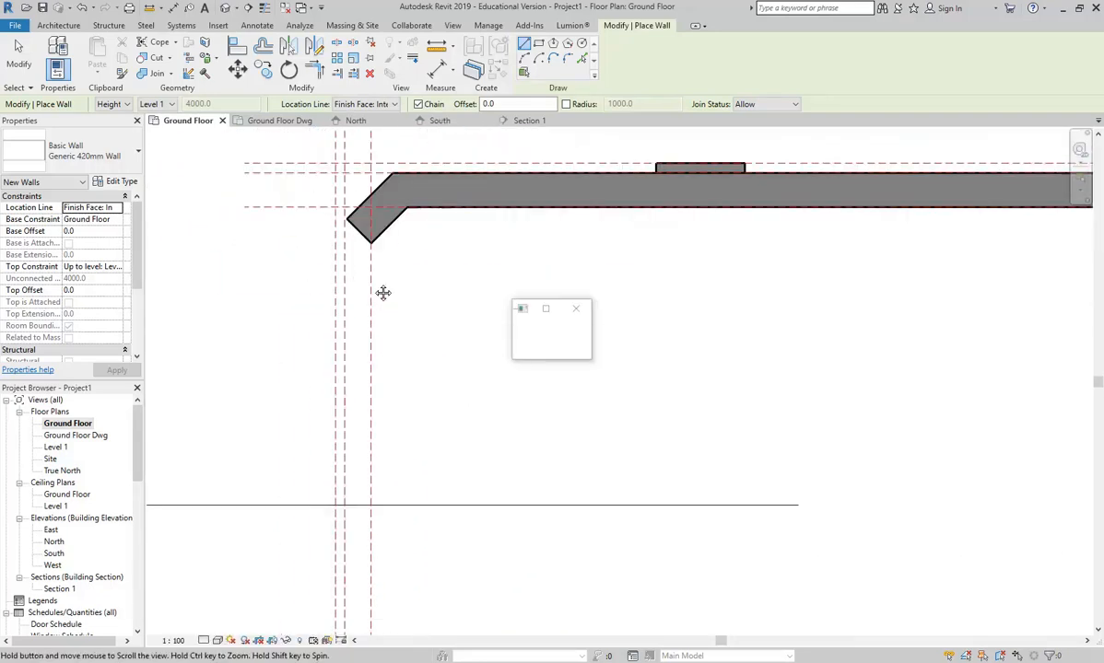
middle_click_drag(390, 431, 410, 488)
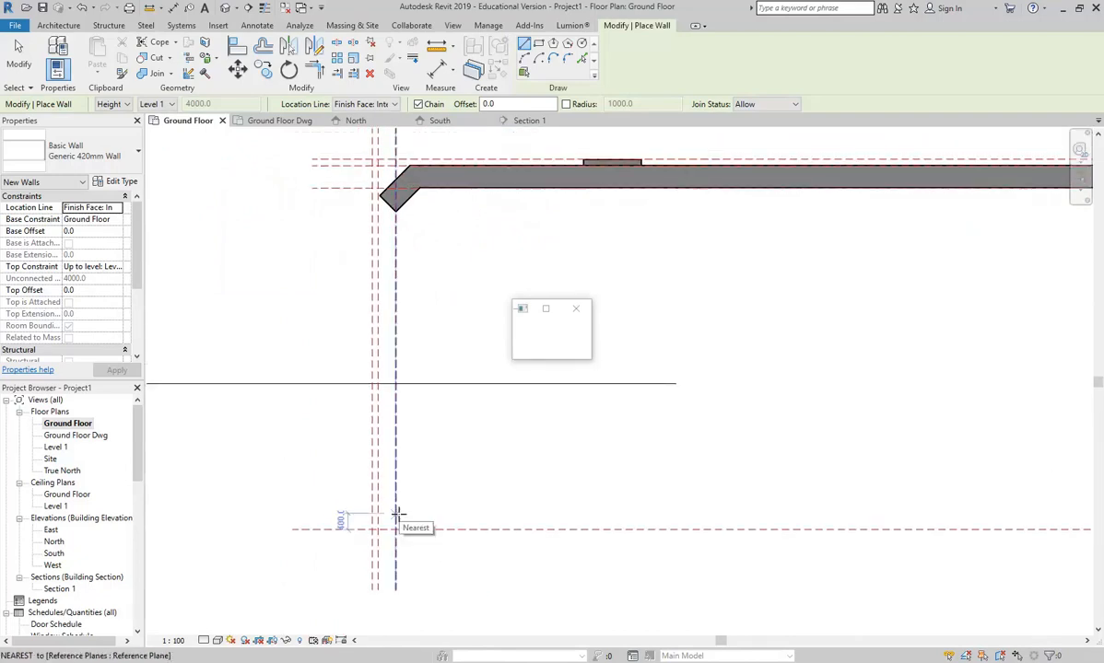
left_click(397, 514)
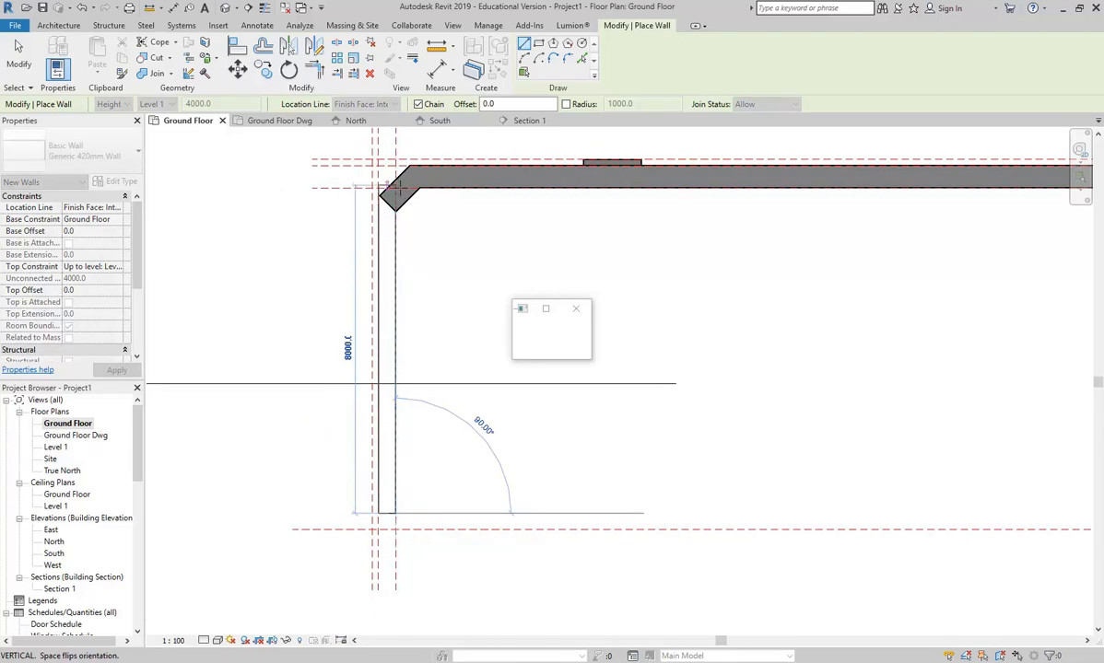
left_click(388, 243)
right_click(424, 241)
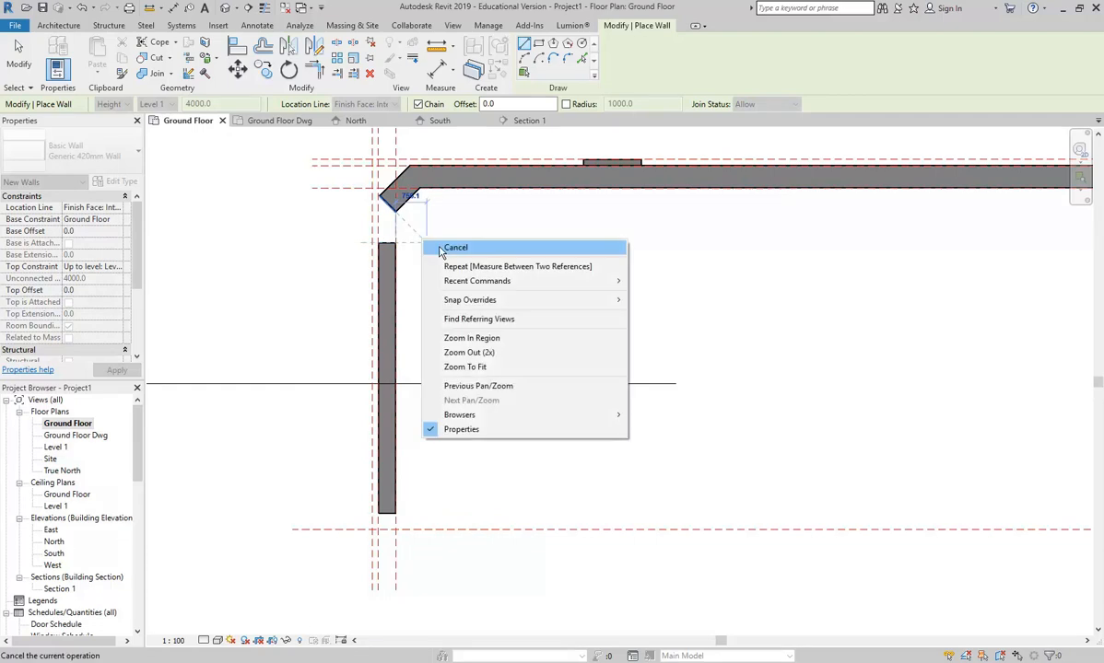
left_click(448, 248)
middle_click_drag(434, 247, 434, 306)
- Trim/extend the diagonal wall and the new west wall to meet in a corner
scroll(385, 317, "up", 4)
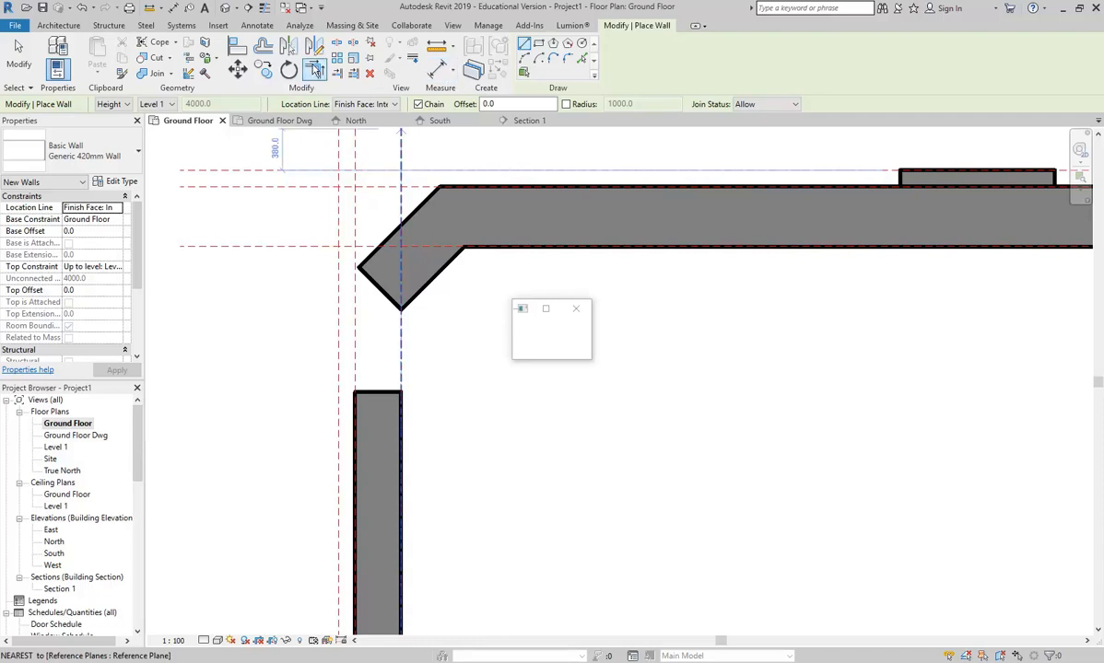
left_click(314, 70)
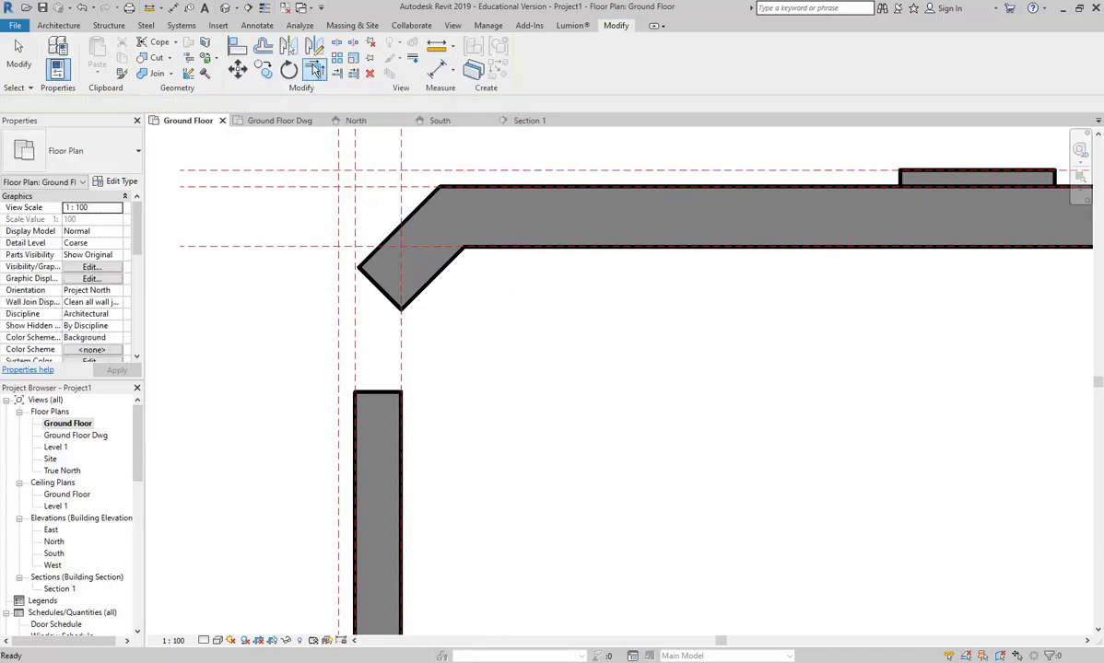
left_click(433, 293)
left_click(379, 405)
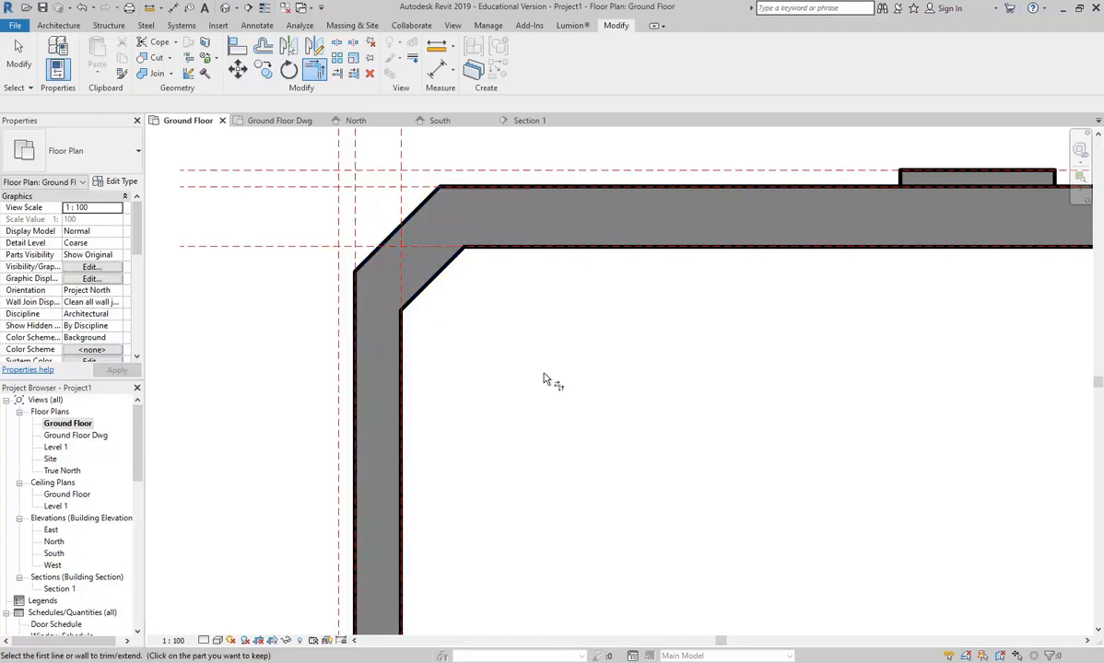
right_click(505, 316)
left_click(549, 322)
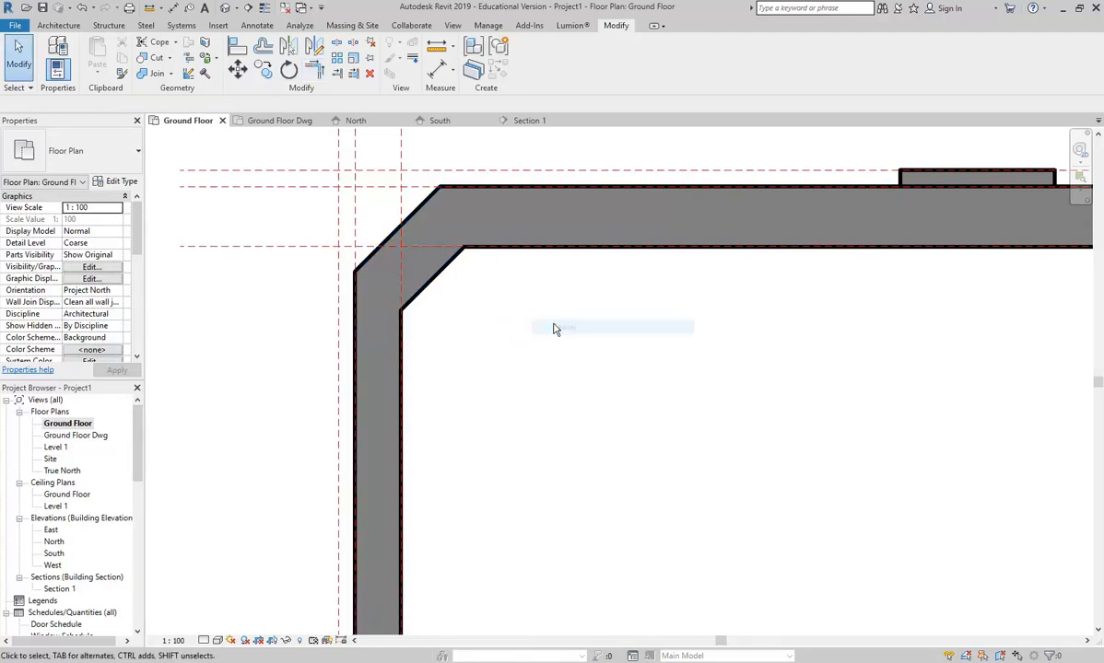
scroll(359, 315, "down", 5)
scroll(360, 315, "up", 2)
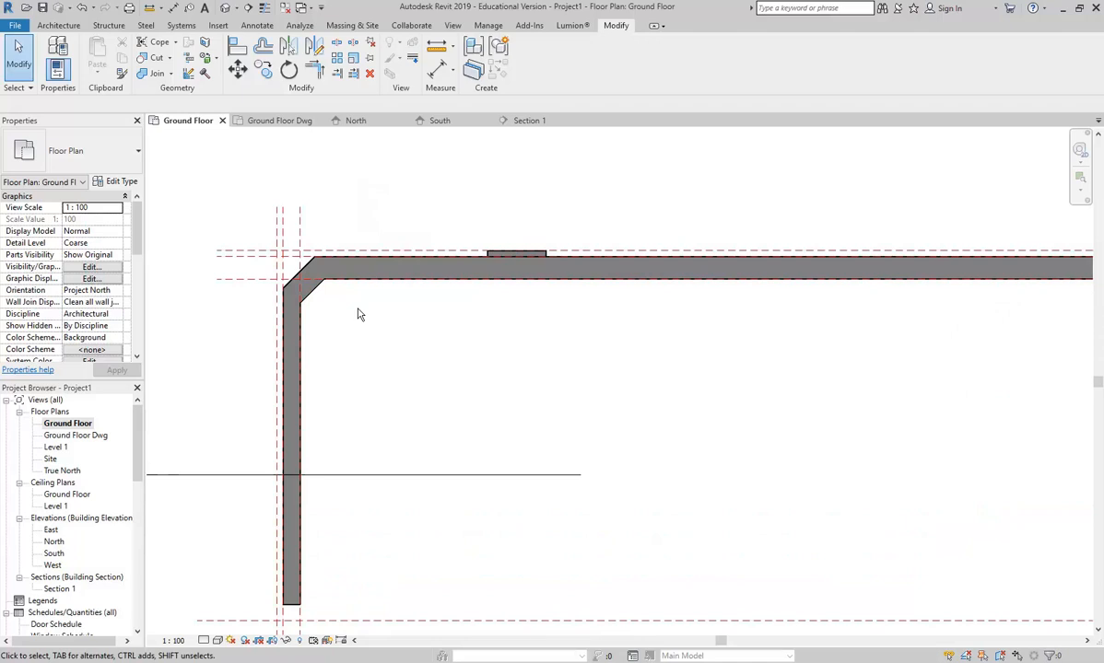
scroll(360, 315, "down", 2)
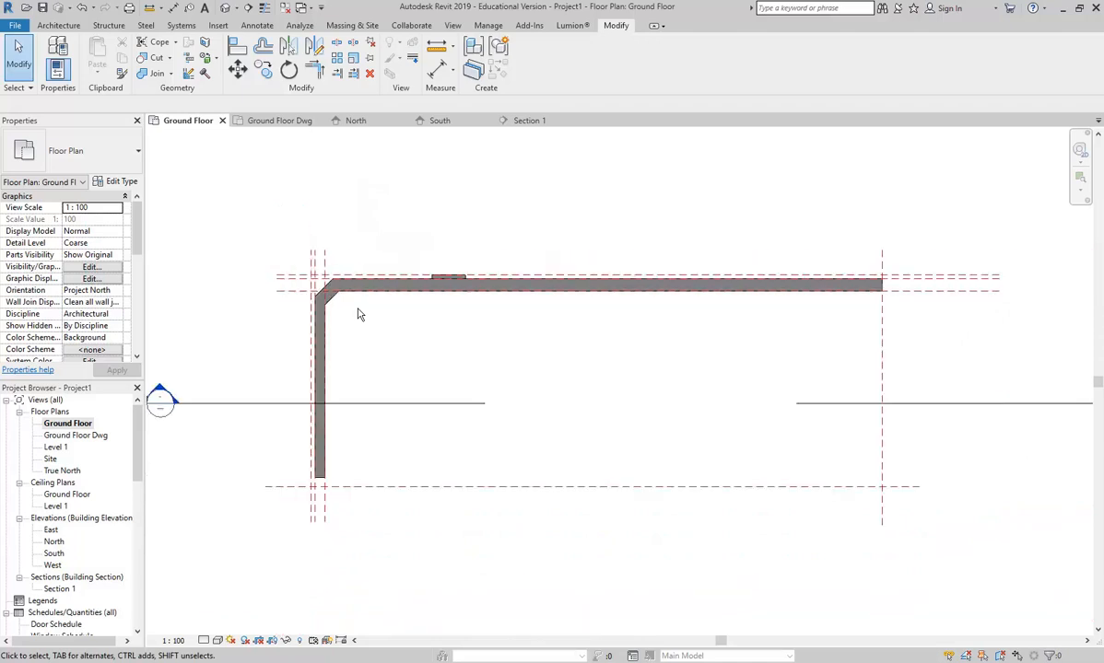
- In the Ground Floor Dwg view, examine the modelled walls against the plan from the chamfered corner down to the southwest corner
double_click(61, 435)
scroll(419, 293, "down", 1)
scroll(419, 293, "up", 2)
scroll(419, 293, "up", 2)
scroll(399, 419, "up", 1)
scroll(399, 421, "up", 1)
scroll(387, 458, "down", 2)
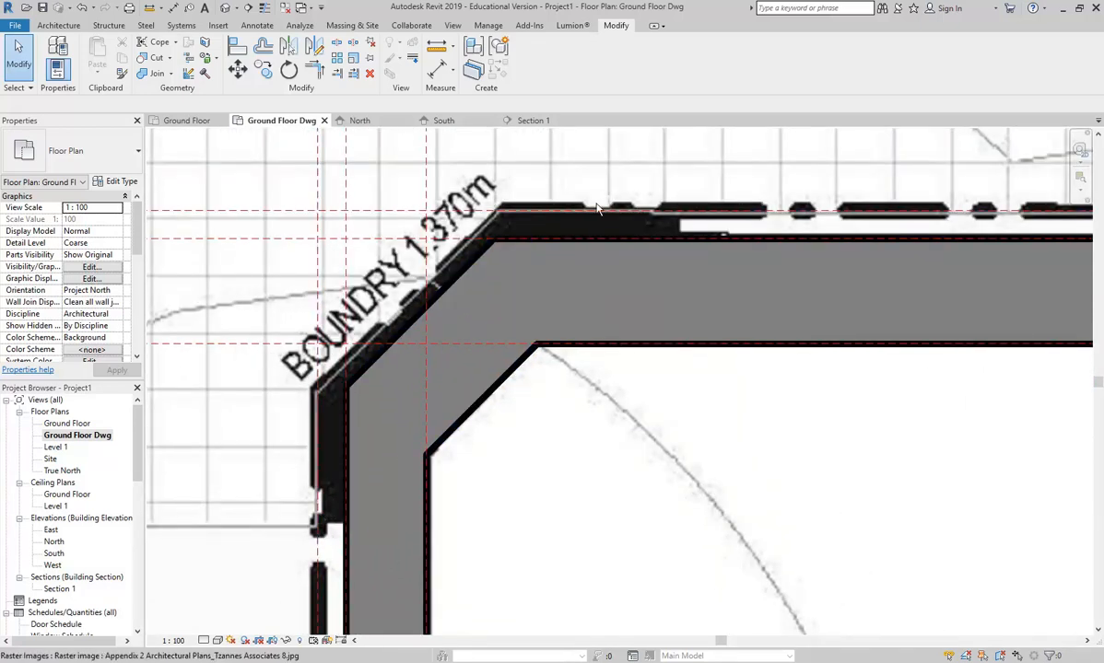
scroll(661, 389, "down", 3)
scroll(491, 398, "up", 2)
scroll(491, 396, "down", 1)
middle_click_drag(431, 573, 431, 441)
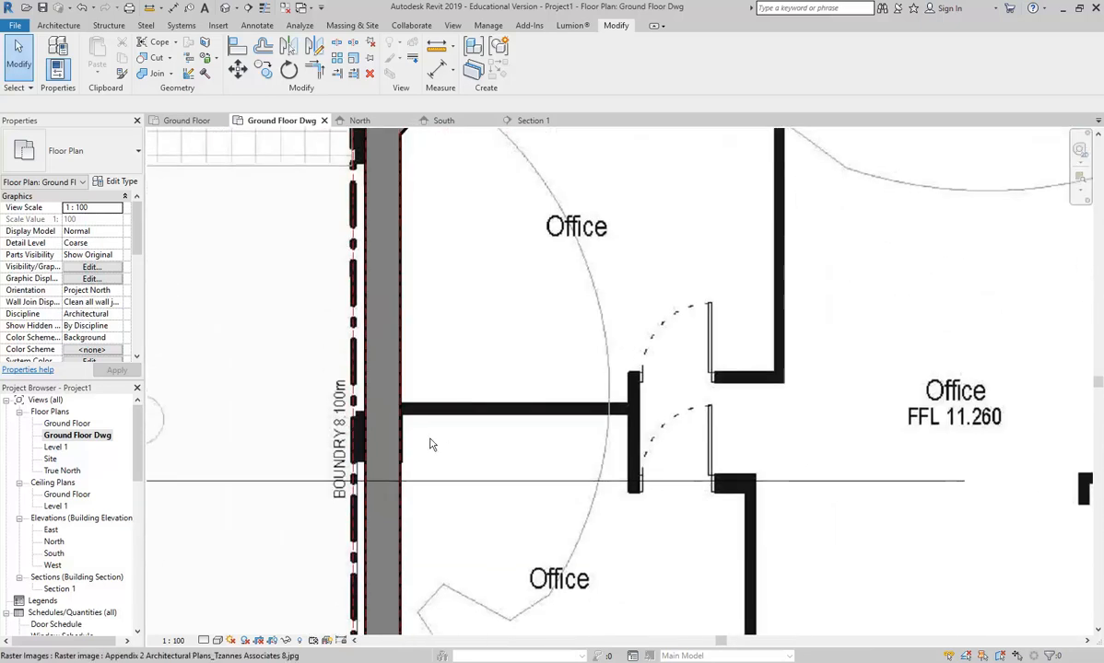
middle_click_drag(377, 509, 338, 276)
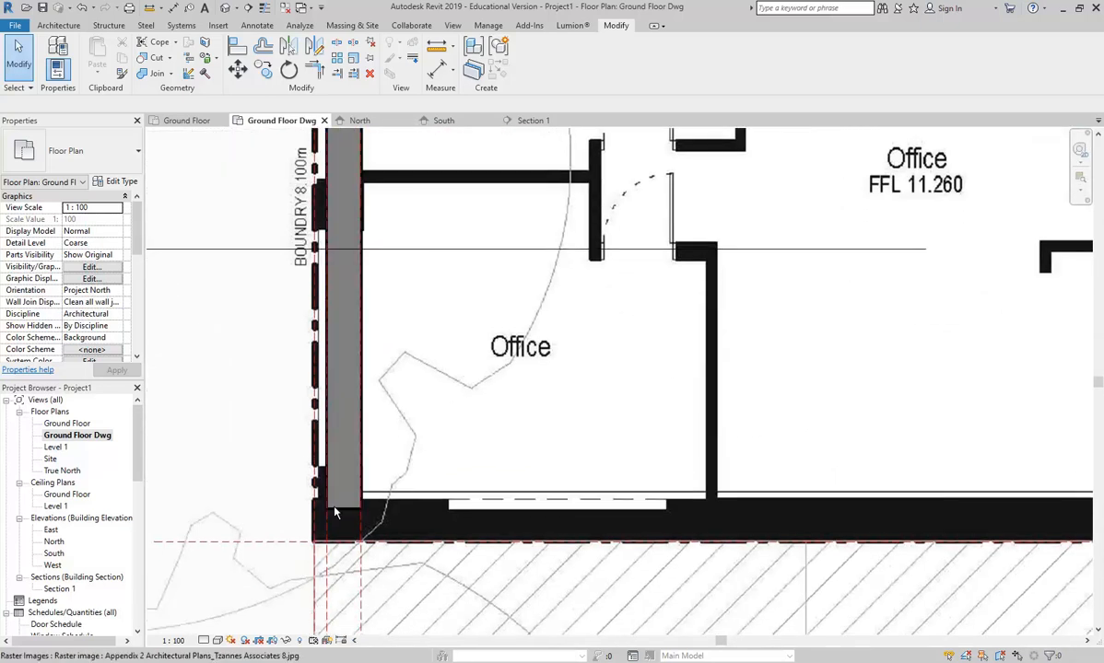
middle_click_drag(448, 456, 414, 453)
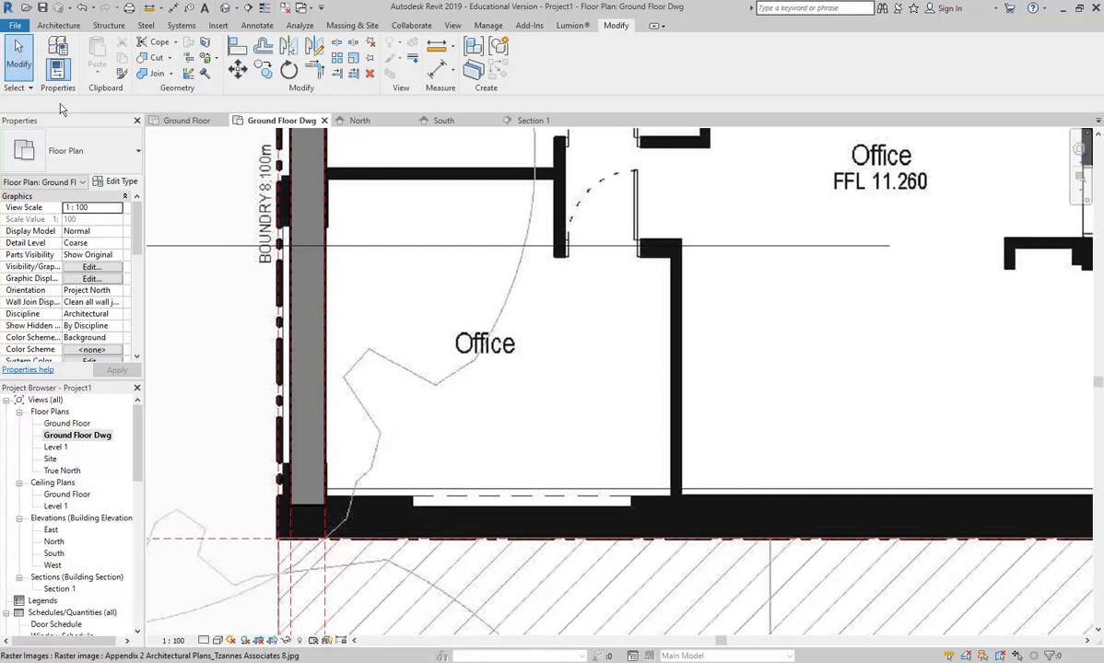
- Draw a horizontal Generic 420mm south wall, about 23740 mm long, from the west wall's inner lower corner to the east reference plane
left_click(58, 24)
left_click(52, 57)
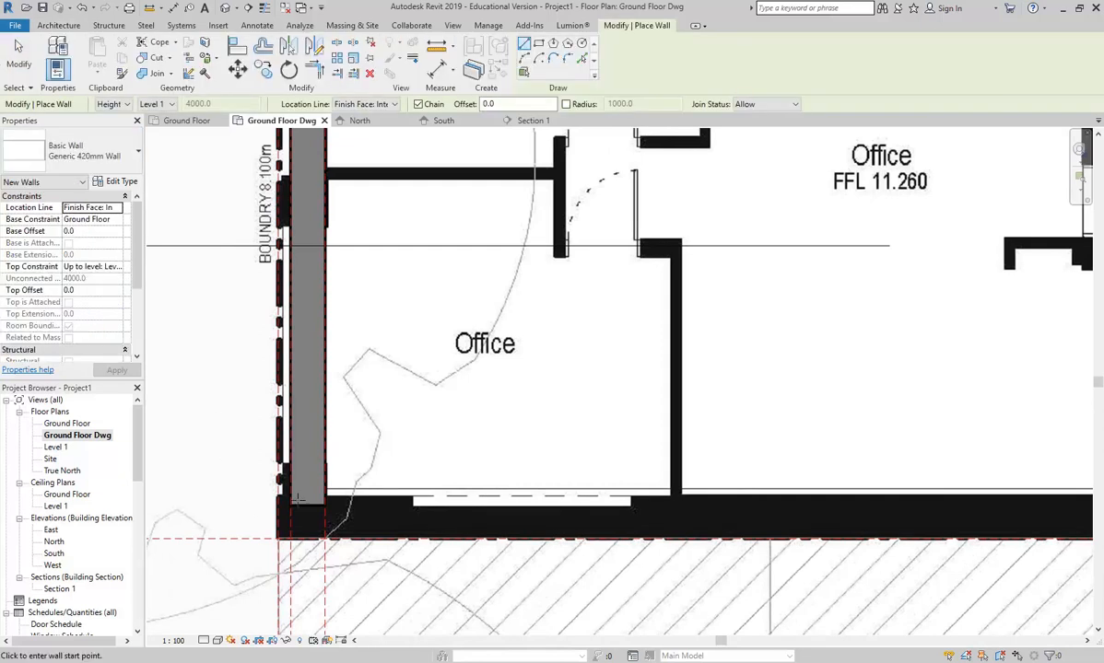
scroll(304, 503, "up", 2)
left_click(346, 509)
scroll(497, 461, "down", 3)
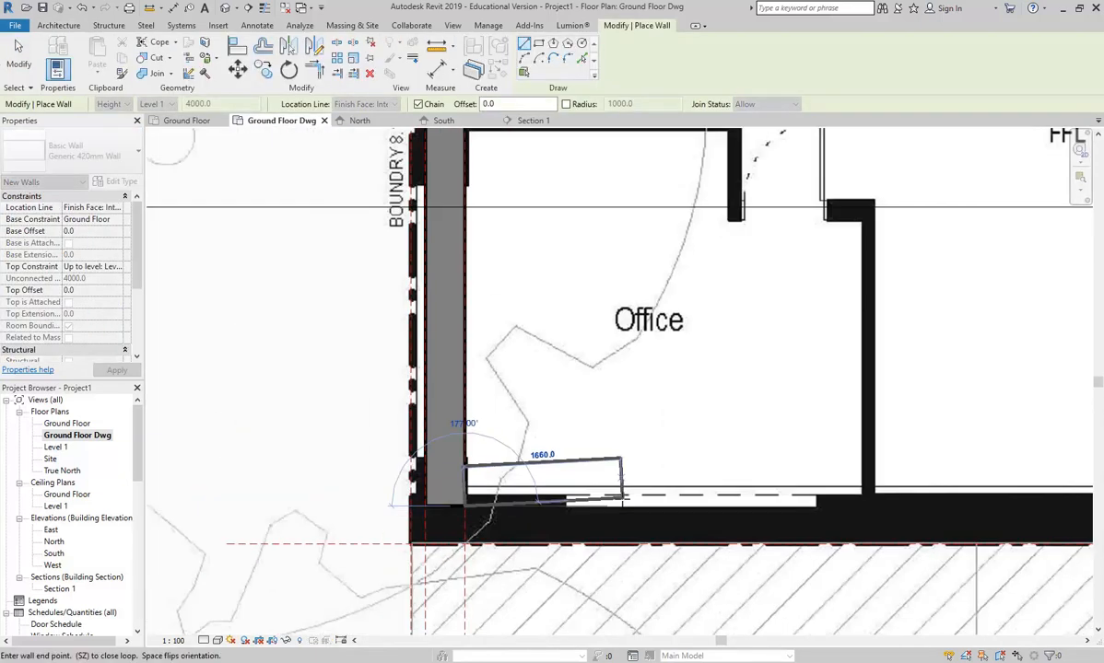
scroll(708, 481, "down", 1)
middle_click_drag(709, 484, 324, 486)
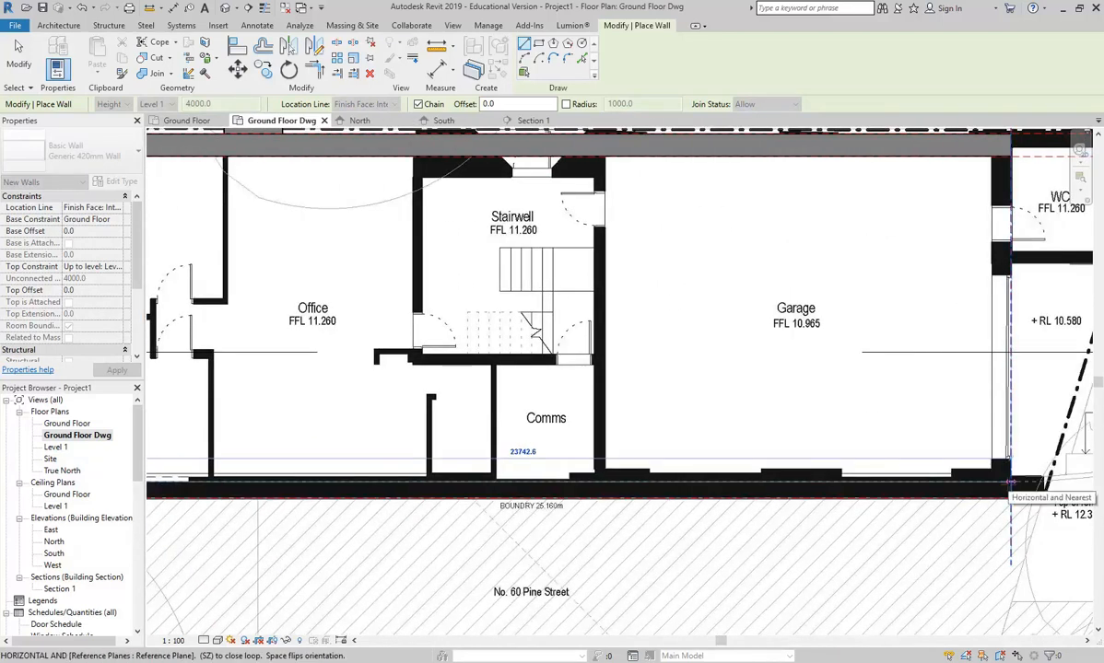
left_click(1011, 482)
key("Escape")
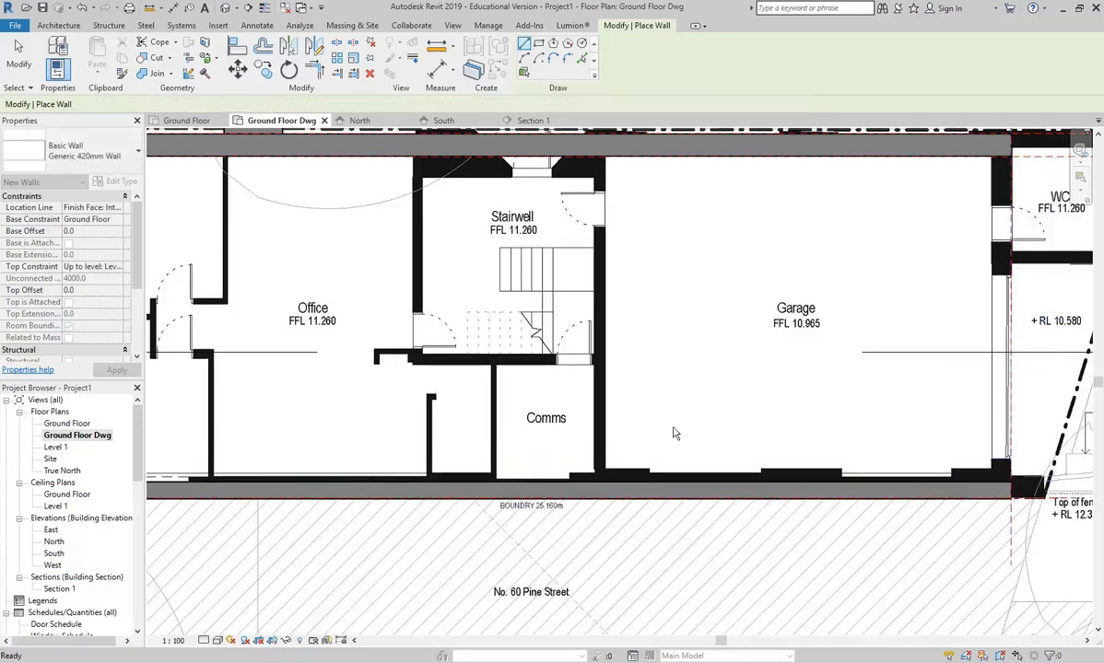
key("Escape")
scroll(634, 467, "down", 3)
scroll(638, 467, "up", 2)
middle_click_drag(651, 471, 726, 460)
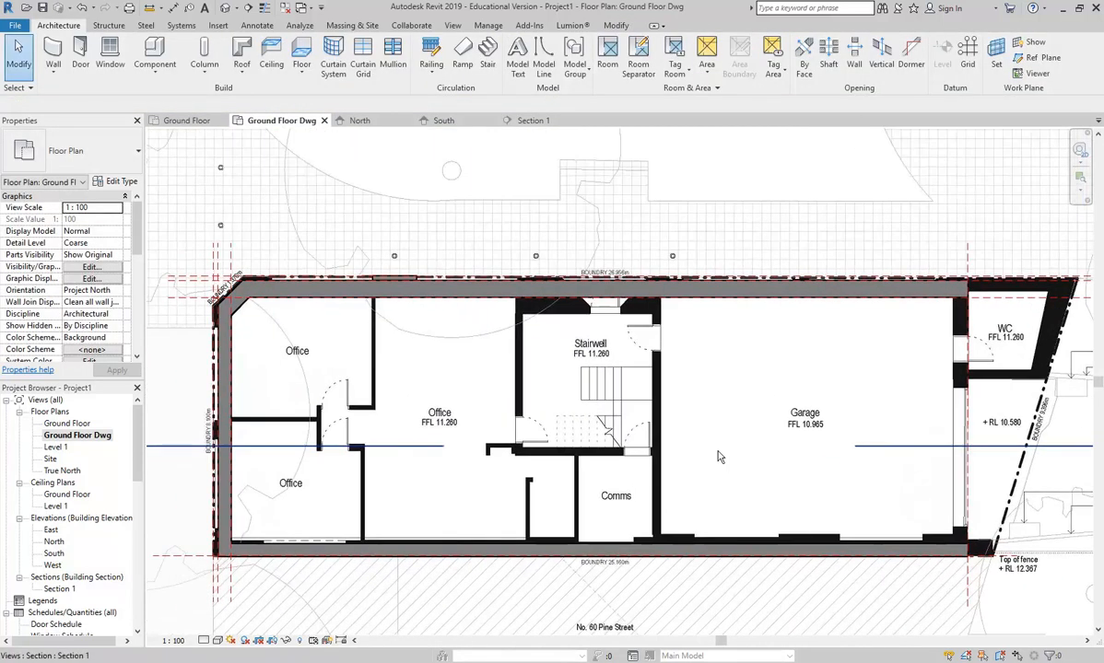